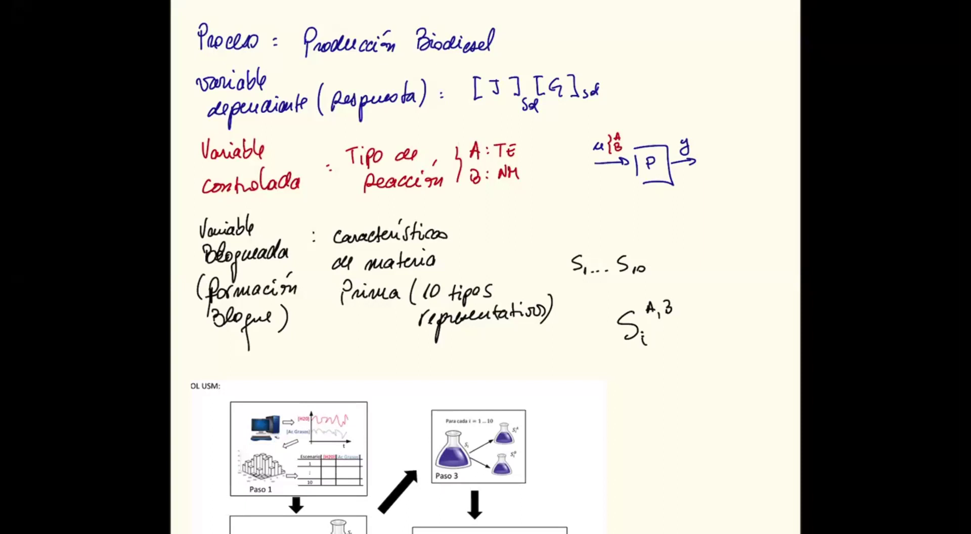
# Underline the 'Proceso : Producción Biodiesel' title and the word 'Respuesta' in ink.
pyautogui.moveTo(214, 58); pyautogui.dragTo(493, 61)
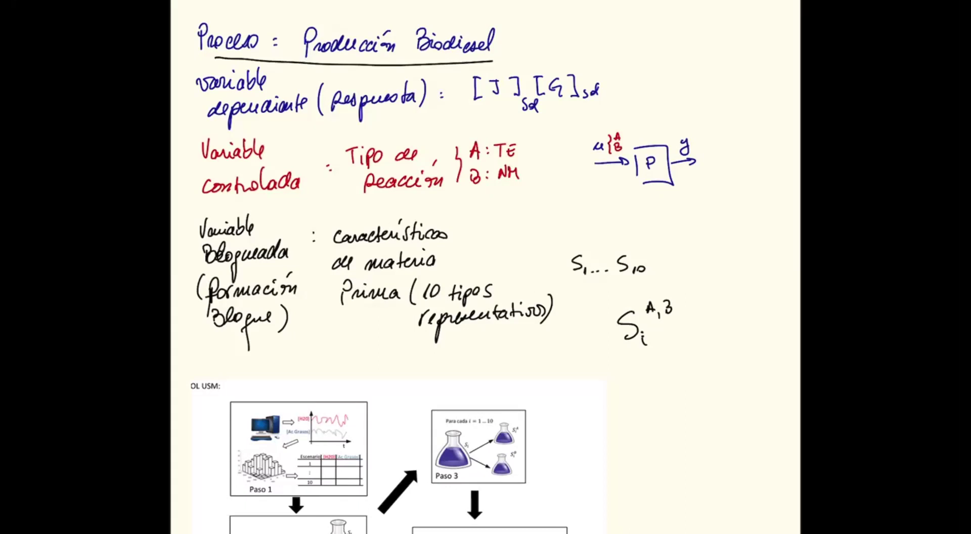
pyautogui.moveTo(341, 111); pyautogui.dragTo(419, 106)
# Draw an arrow up from [G] and write Rx above the P block diagram.
pyautogui.moveTo(563, 69); pyautogui.dragTo(584, 49)
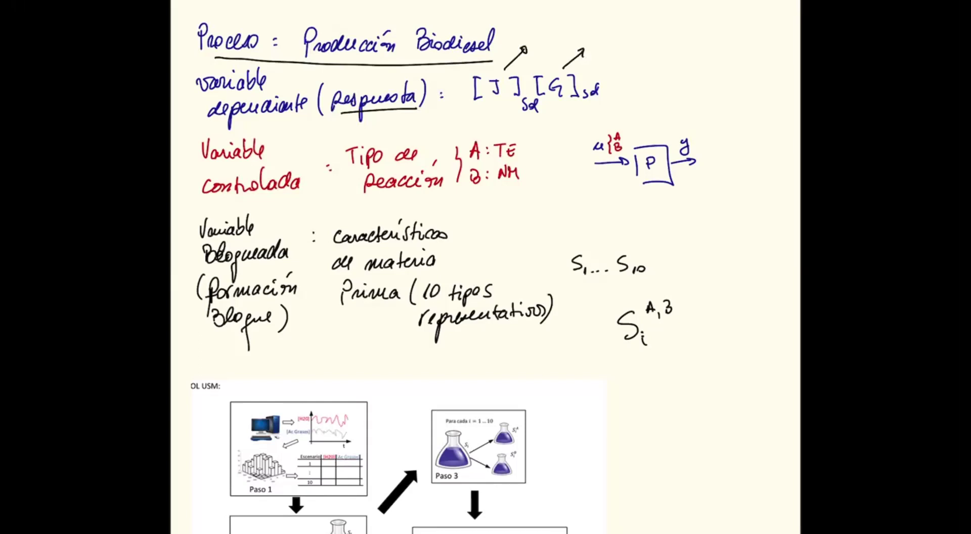
pyautogui.moveTo(633, 121); pyautogui.dragTo(649, 120)
pyautogui.moveTo(649, 112); pyautogui.dragTo(641, 121)
# Underline the 'Variable controlada' and 'Tipo de reacción' notes.
pyautogui.moveTo(214, 161); pyautogui.dragTo(274, 162)
pyautogui.moveTo(214, 200); pyautogui.dragTo(294, 197)
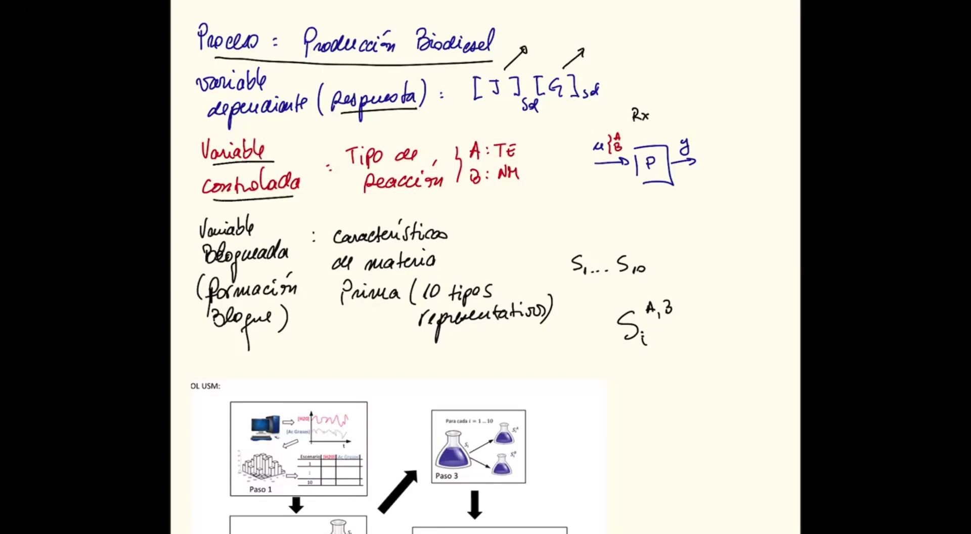
pyautogui.moveTo(368, 166); pyautogui.dragTo(418, 165)
pyautogui.moveTo(378, 192); pyautogui.dragTo(436, 192)
# Mark options A:TE and B:NM with arrows, and underline J, G and NM.
pyautogui.moveTo(462, 123); pyautogui.dragTo(472, 133)
pyautogui.moveTo(456, 202); pyautogui.dragTo(473, 190)
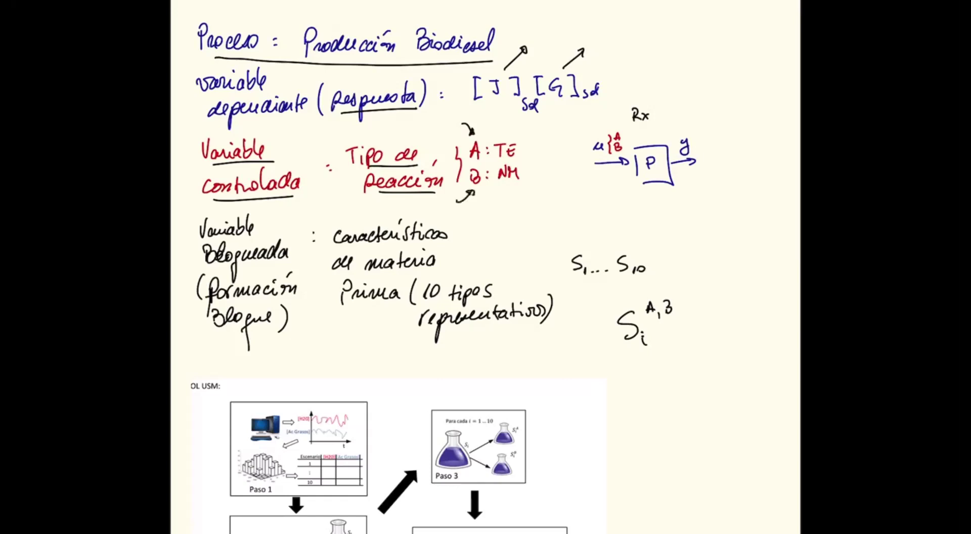
pyautogui.moveTo(488, 104); pyautogui.dragTo(568, 101)
pyautogui.moveTo(500, 183); pyautogui.dragTo(521, 182)
pyautogui.moveTo(489, 129); pyautogui.dragTo(481, 136)
pyautogui.moveTo(479, 195); pyautogui.dragTo(494, 201)
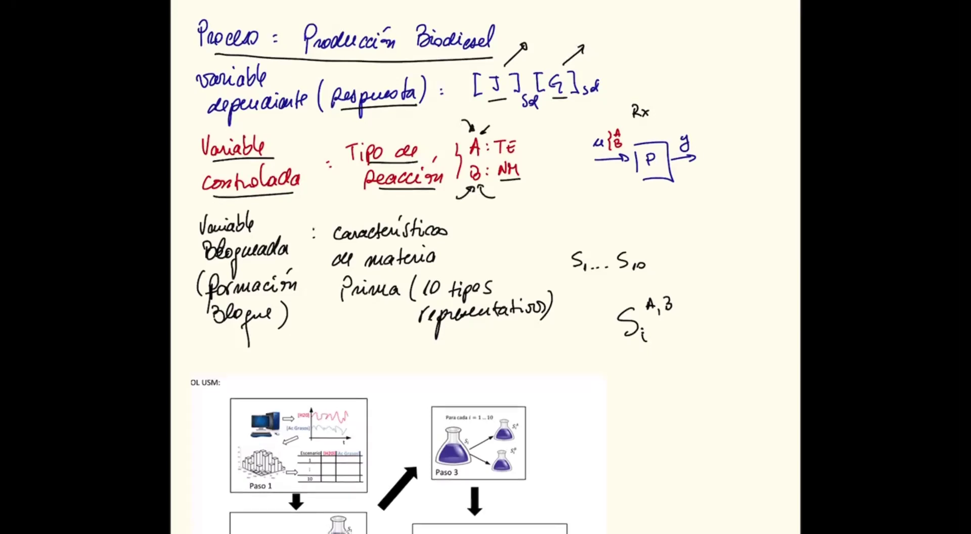
# Underline Bloqueada, Bloque, característicos and materia prima in the blocked-variable notes.
pyautogui.scroll(-1, 443, 269)
pyautogui.moveTo(208, 244); pyautogui.dragTo(291, 241)
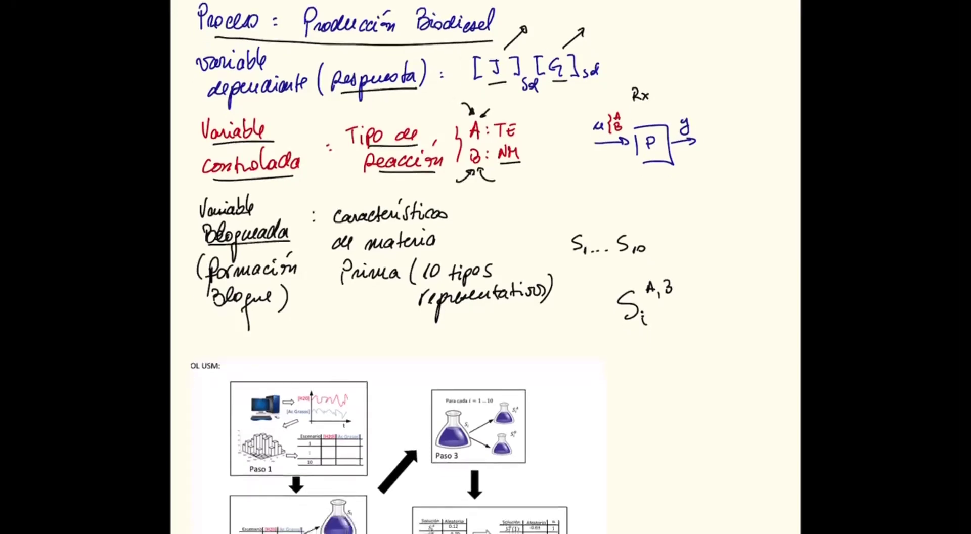
pyautogui.moveTo(218, 316); pyautogui.dragTo(268, 318)
pyautogui.moveTo(358, 227); pyautogui.dragTo(437, 228)
pyautogui.moveTo(353, 252); pyautogui.dragTo(413, 252)
pyautogui.moveTo(349, 285); pyautogui.dragTo(386, 284)
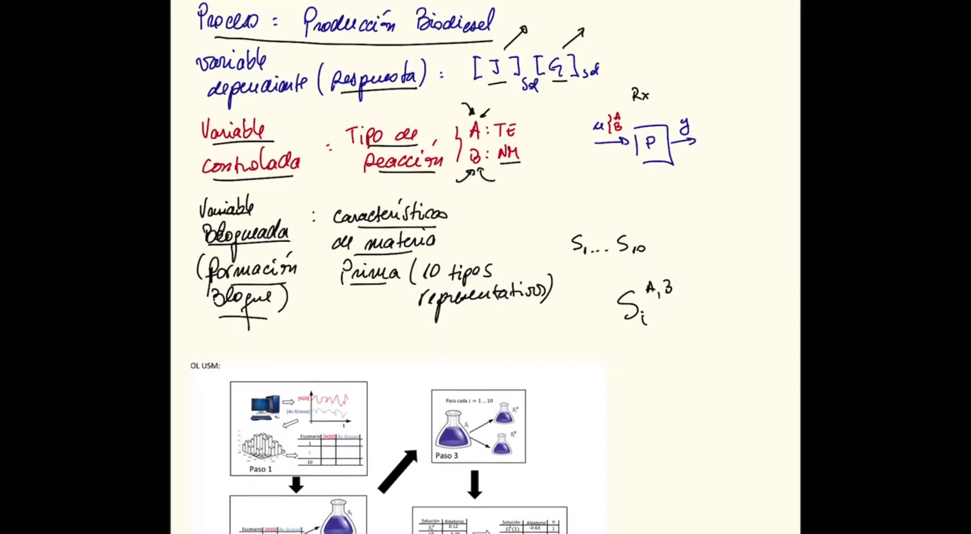
# Group A:TE and B:NM with a red brace and underline 'tipos representativos'.
pyautogui.moveTo(526, 124); pyautogui.dragTo(532, 162)
pyautogui.moveTo(438, 282); pyautogui.dragTo(488, 279)
pyautogui.moveTo(428, 318); pyautogui.dragTo(528, 312)
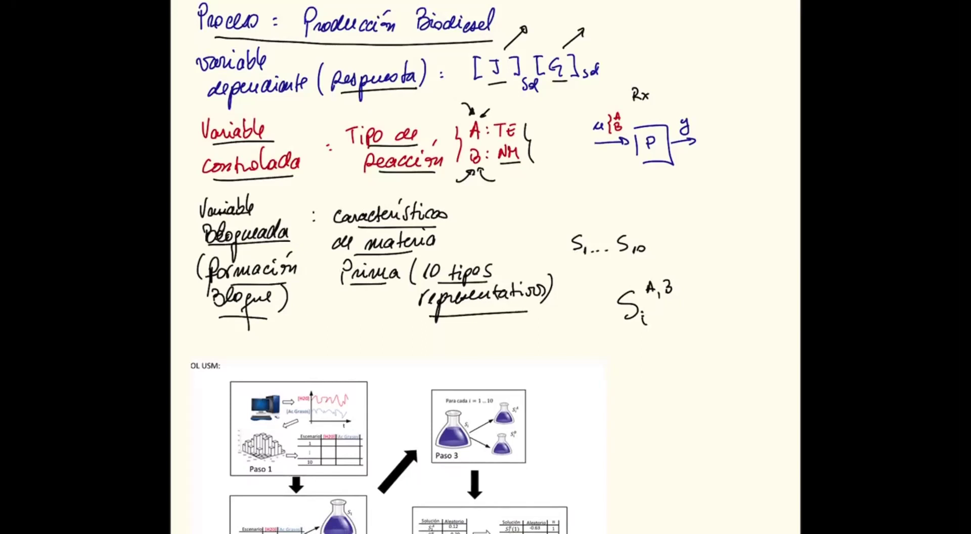
# Write MP, [H₂O] and [Ag] under the P input arrow, plus a small arrow by [J].
pyautogui.moveTo(592, 165)
pyautogui.mouseDown()
pyautogui.moveTo(606, 159)
pyautogui.moveTo(596, 184)
pyautogui.moveTo(613, 175)
pyautogui.mouseUp()
pyautogui.moveTo(618, 173)
pyautogui.mouseDown()
pyautogui.moveTo(620, 184)
pyautogui.moveTo(597, 197)
pyautogui.mouseUp()
pyautogui.moveTo(601, 197); pyautogui.dragTo(626, 196)
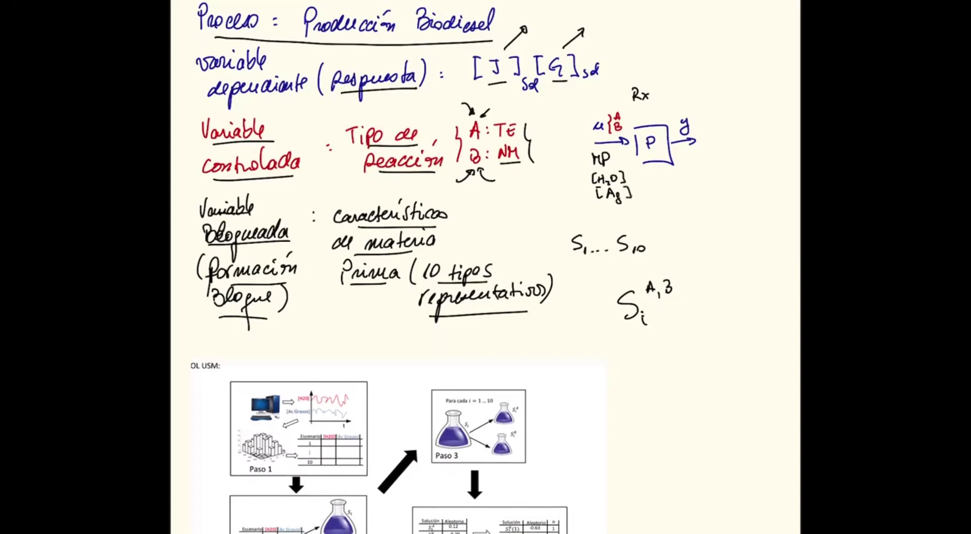
pyautogui.moveTo(457, 78); pyautogui.dragTo(472, 72)
# Draw loops under the Paso 1 histogram and write a note beside the USM label.
pyautogui.scroll(-3, 485, 267)
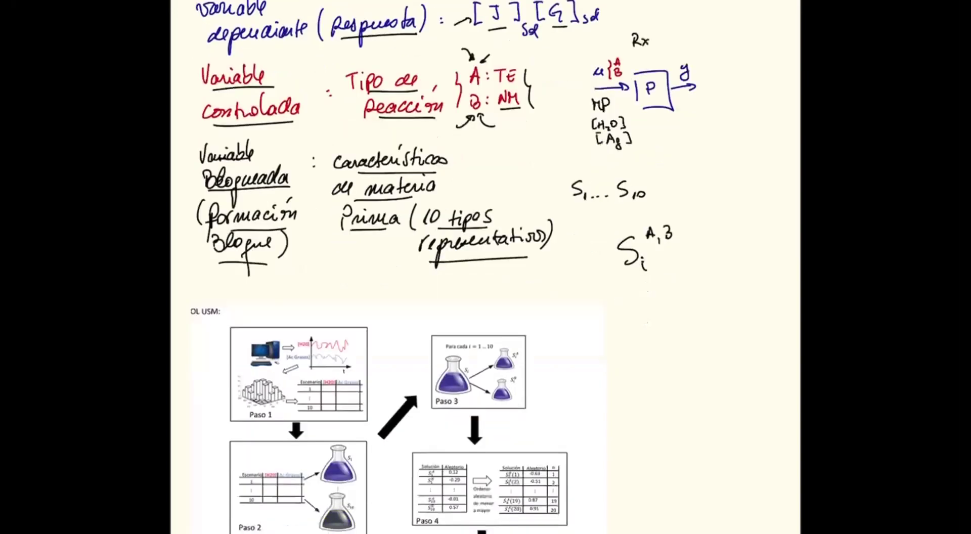
pyautogui.scroll(3, 401, 353)
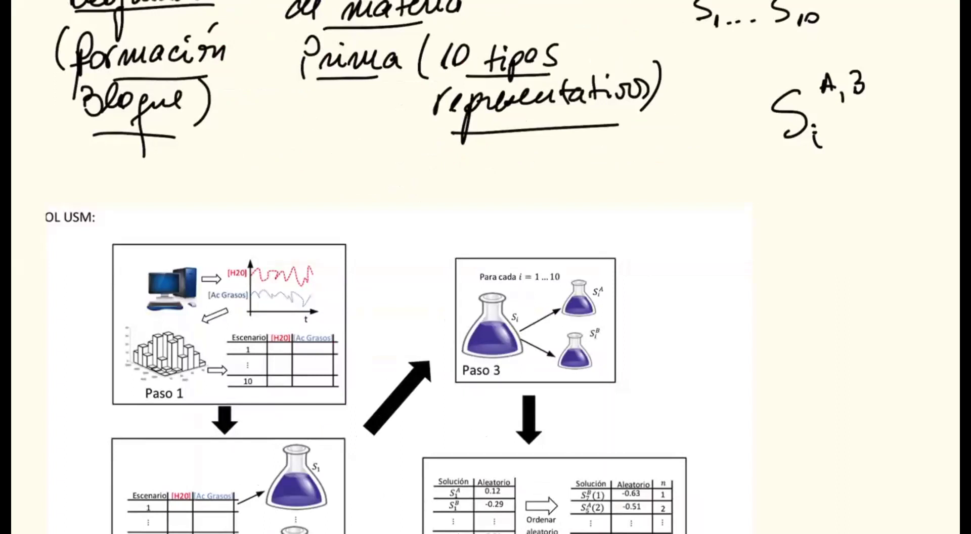
pyautogui.moveTo(146, 373); pyautogui.dragTo(137, 387)
pyautogui.moveTo(191, 374); pyautogui.dragTo(181, 388)
pyautogui.moveTo(151, 211)
pyautogui.mouseDown()
pyautogui.moveTo(166, 226)
pyautogui.moveTo(217, 217)
pyautogui.moveTo(234, 226)
pyautogui.moveTo(248, 212)
pyautogui.moveTo(283, 227)
pyautogui.mouseUp()
pyautogui.moveTo(291, 219); pyautogui.dragTo(313, 227)
pyautogui.click(323, 224)
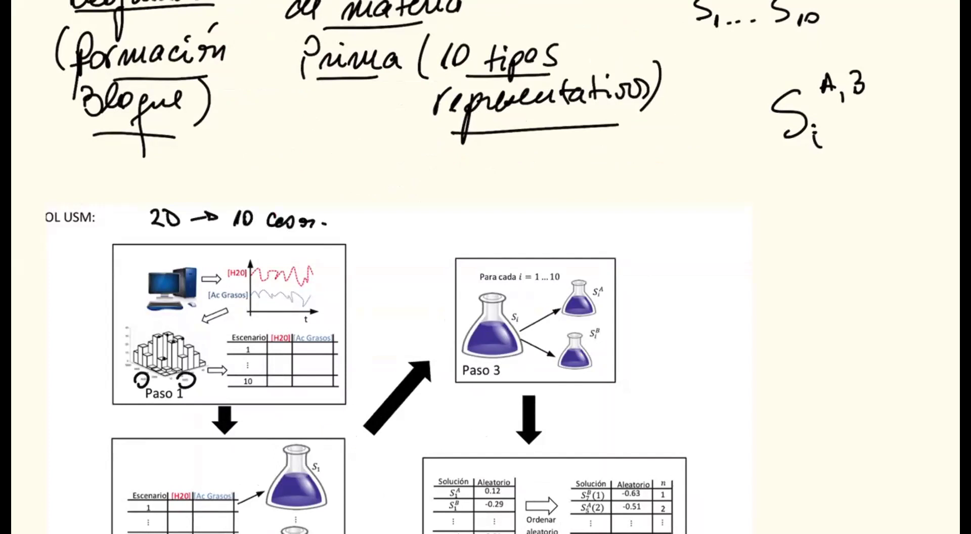
# Mark the Paso 2 table rows and [H2O]/[Ac Grasos] columns, and circle the S1 and S10 flasks.
pyautogui.scroll(-3, 485, 267)
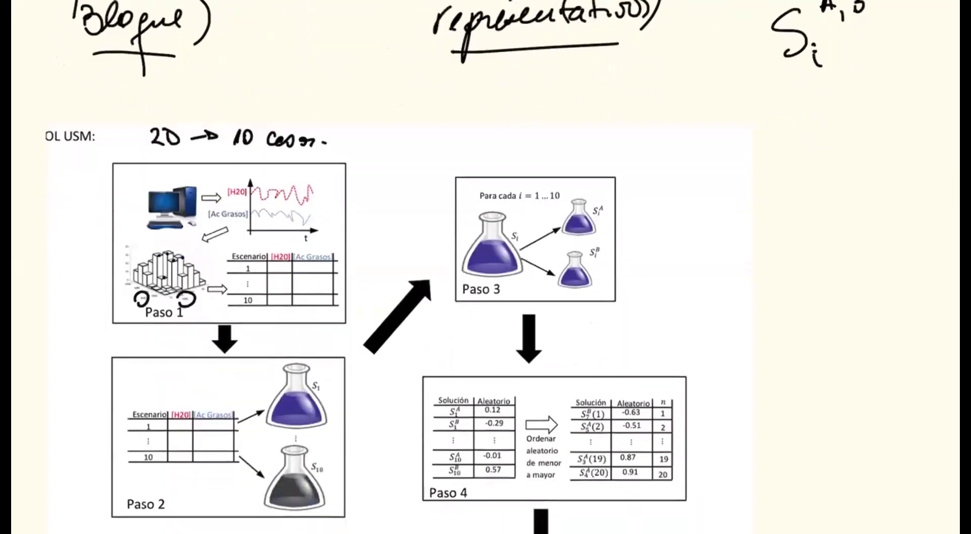
pyautogui.moveTo(92, 429)
pyautogui.mouseDown()
pyautogui.moveTo(118, 435)
pyautogui.moveTo(122, 462)
pyautogui.mouseUp()
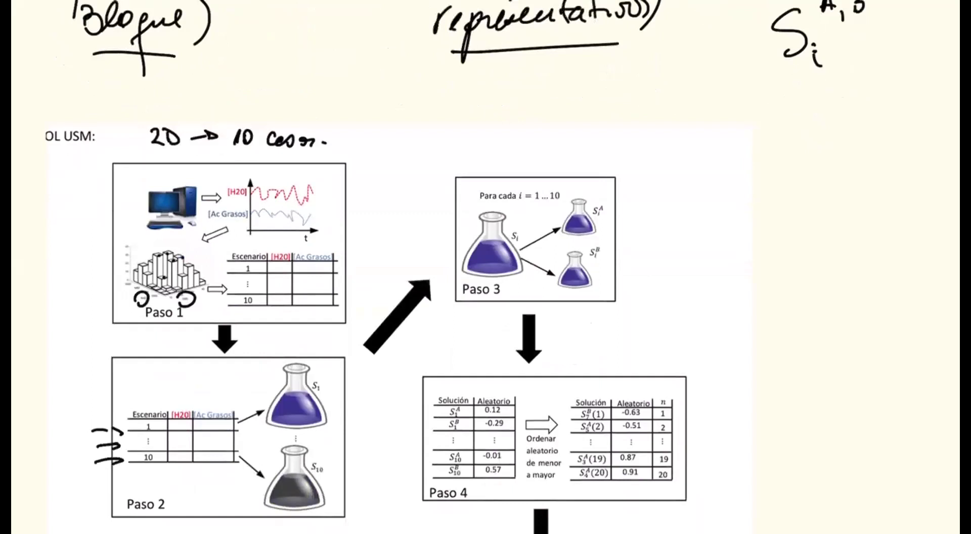
pyautogui.moveTo(186, 383)
pyautogui.mouseDown()
pyautogui.moveTo(192, 400)
pyautogui.moveTo(220, 406)
pyautogui.moveTo(196, 408)
pyautogui.mouseUp()
pyautogui.moveTo(87, 306); pyautogui.dragTo(119, 291)
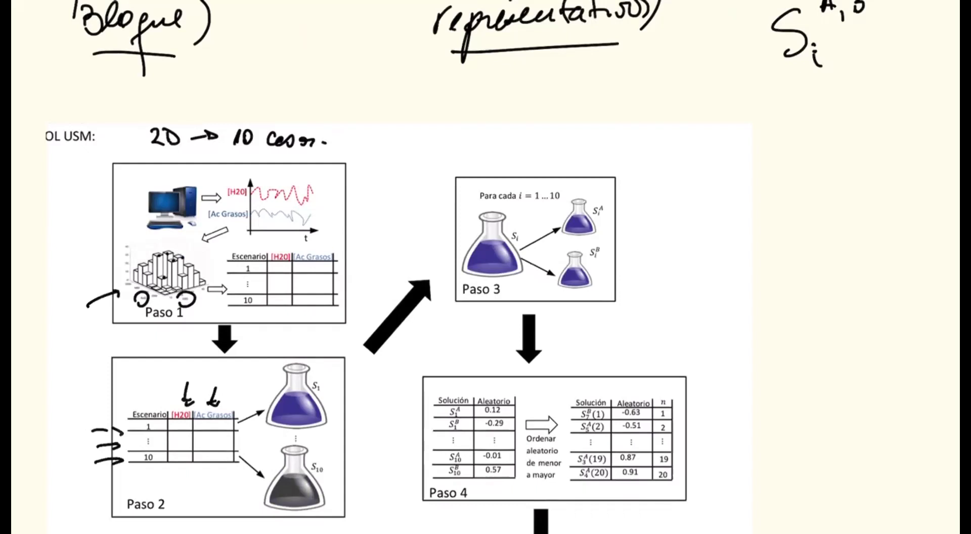
pyautogui.moveTo(104, 425)
pyautogui.mouseDown()
pyautogui.moveTo(126, 421)
pyautogui.moveTo(121, 432)
pyautogui.mouseUp()
pyautogui.moveTo(263, 409); pyautogui.dragTo(266, 373)
pyautogui.moveTo(262, 488); pyautogui.dragTo(263, 453)
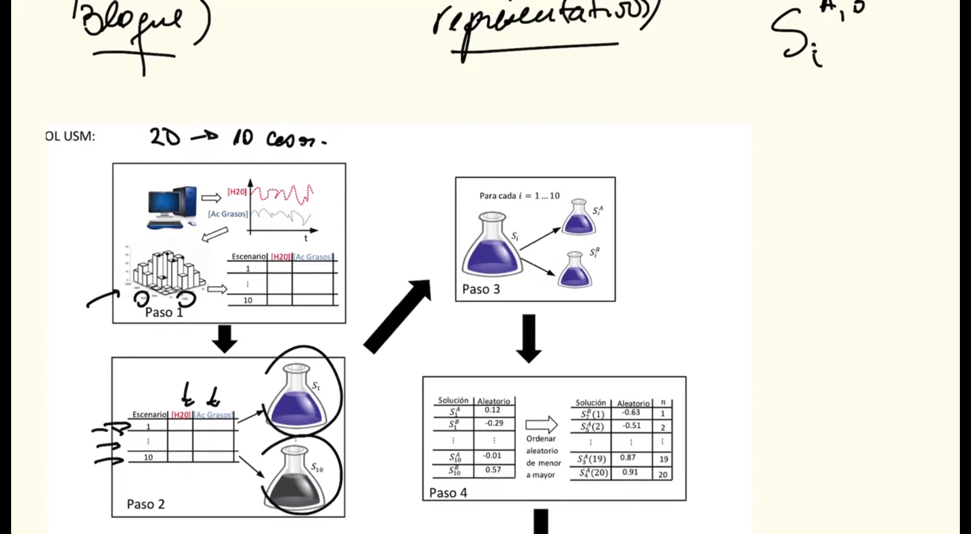
# Circle the Si flask in Paso 3 and add arrows to its two flasks labelled TE and NM.
pyautogui.moveTo(454, 245); pyautogui.dragTo(463, 225)
pyautogui.moveTo(624, 212); pyautogui.dragTo(669, 214)
pyautogui.moveTo(612, 265); pyautogui.dragTo(665, 273)
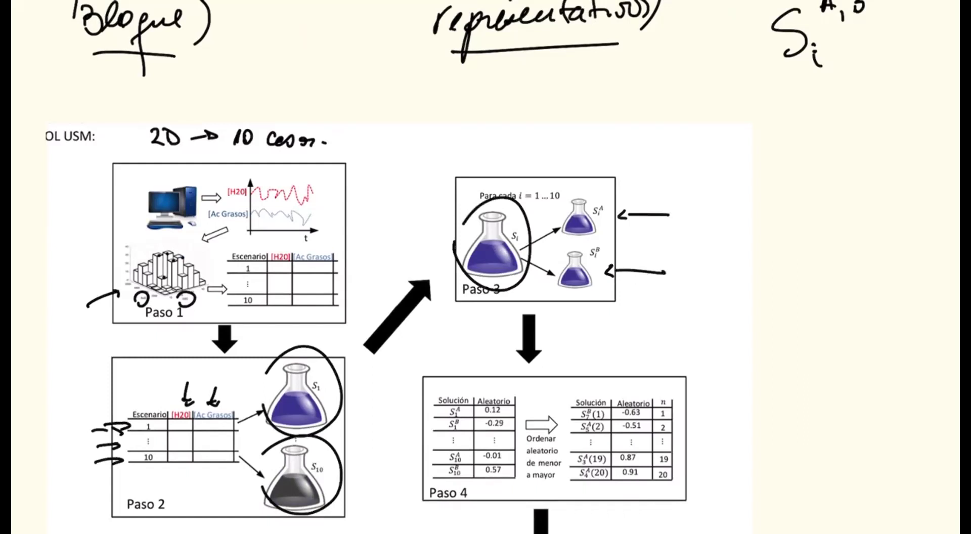
pyautogui.moveTo(672, 203); pyautogui.dragTo(697, 201)
pyautogui.moveTo(689, 203)
pyautogui.mouseDown()
pyautogui.moveTo(699, 218)
pyautogui.moveTo(710, 199)
pyautogui.mouseUp()
pyautogui.moveTo(677, 278)
pyautogui.mouseDown()
pyautogui.moveTo(699, 260)
pyautogui.moveTo(695, 276)
pyautogui.moveTo(720, 279)
pyautogui.mouseUp()
pyautogui.scroll(-1, 485, 267)
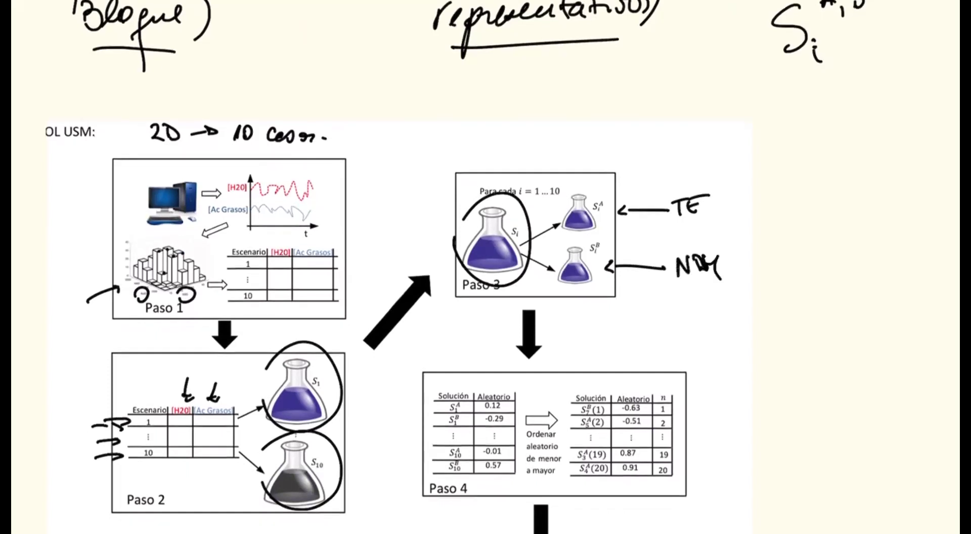
pyautogui.scroll(-3, 455, 267)
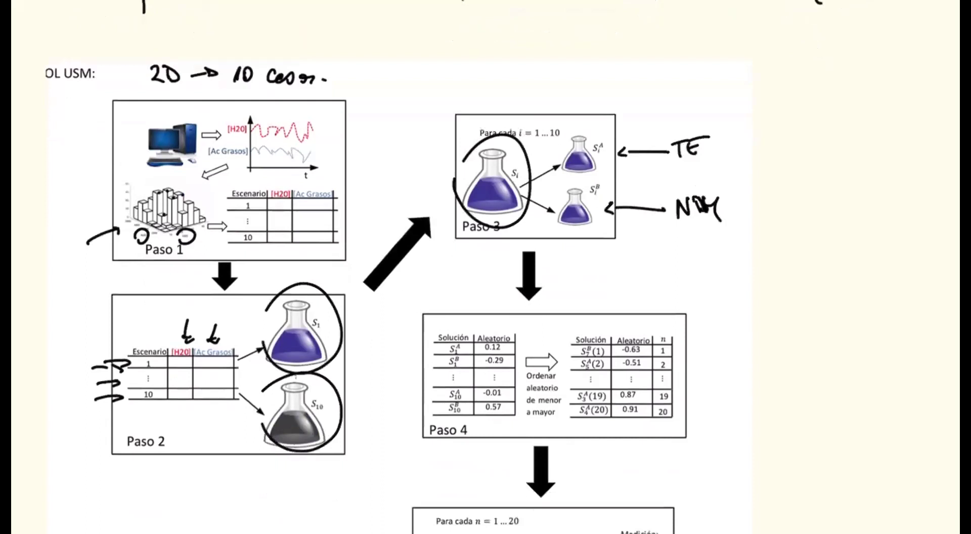
# Write '20 cexpt' by the Paso 3–4 arrow, add (10) after TE and NM, and circle both.
pyautogui.moveTo(549, 256); pyautogui.dragTo(557, 298)
pyautogui.moveTo(602, 257)
pyautogui.mouseDown()
pyautogui.moveTo(615, 272)
pyautogui.moveTo(622, 261)
pyautogui.moveTo(683, 271)
pyautogui.mouseUp()
pyautogui.moveTo(688, 263)
pyautogui.mouseDown()
pyautogui.moveTo(688, 278)
pyautogui.moveTo(705, 272)
pyautogui.mouseUp()
pyautogui.moveTo(700, 261); pyautogui.dragTo(714, 261)
pyautogui.moveTo(731, 134)
pyautogui.mouseDown()
pyautogui.moveTo(731, 165)
pyautogui.moveTo(752, 144)
pyautogui.mouseUp()
pyautogui.moveTo(761, 129)
pyautogui.mouseDown()
pyautogui.moveTo(758, 174)
pyautogui.moveTo(732, 227)
pyautogui.moveTo(747, 228)
pyautogui.mouseUp()
pyautogui.moveTo(762, 211); pyautogui.dragTo(757, 239)
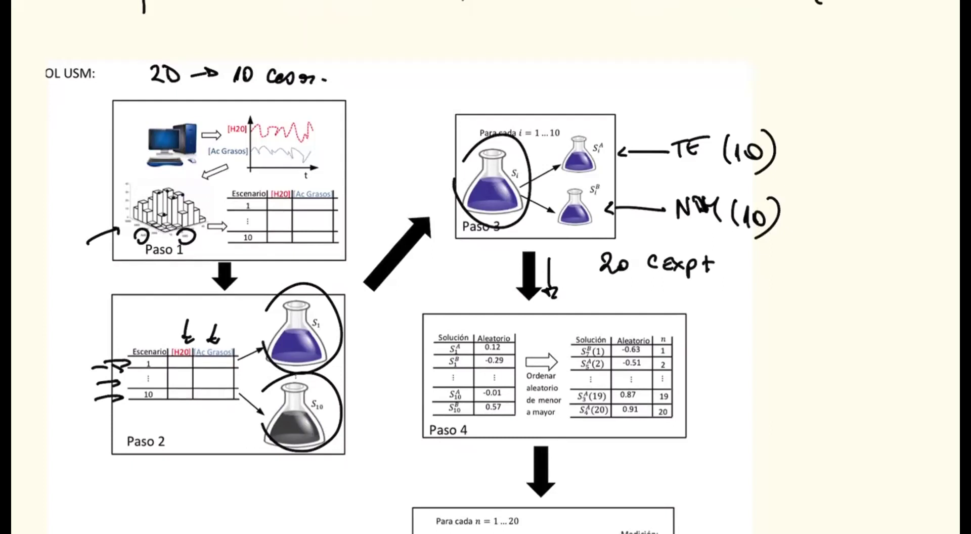
pyautogui.moveTo(673, 144); pyautogui.dragTo(672, 152)
pyautogui.moveTo(667, 213); pyautogui.dragTo(665, 217)
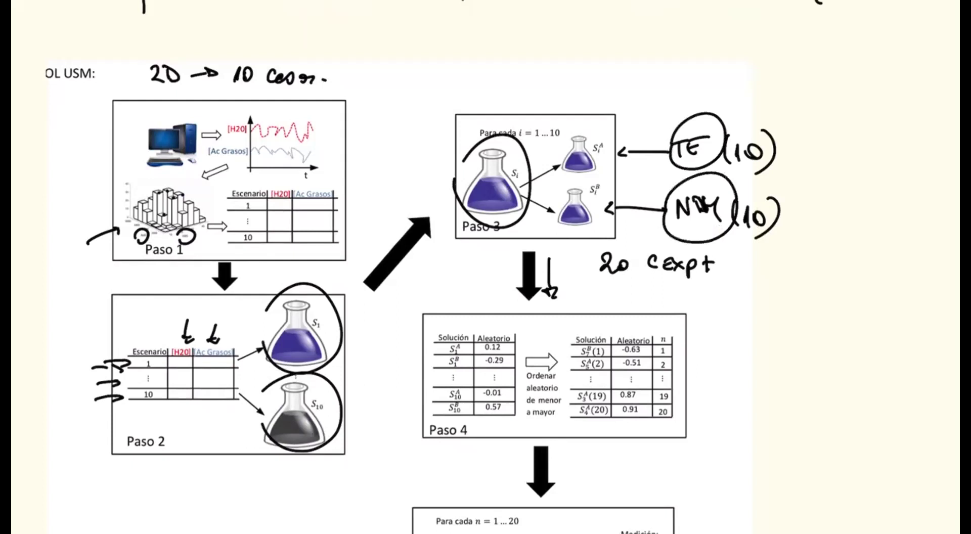
# In Paso 5, circle the flask, point an arrow at Medición and bracket the Jabón measurement.
pyautogui.scroll(-2, 413, 267)
pyautogui.scroll(-2, 414, 267)
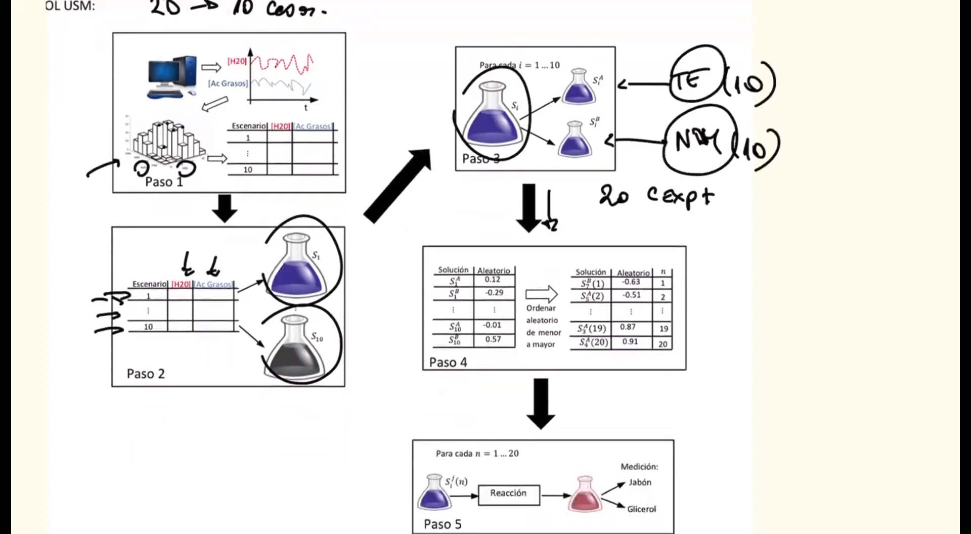
pyautogui.scroll(-2, 412, 267)
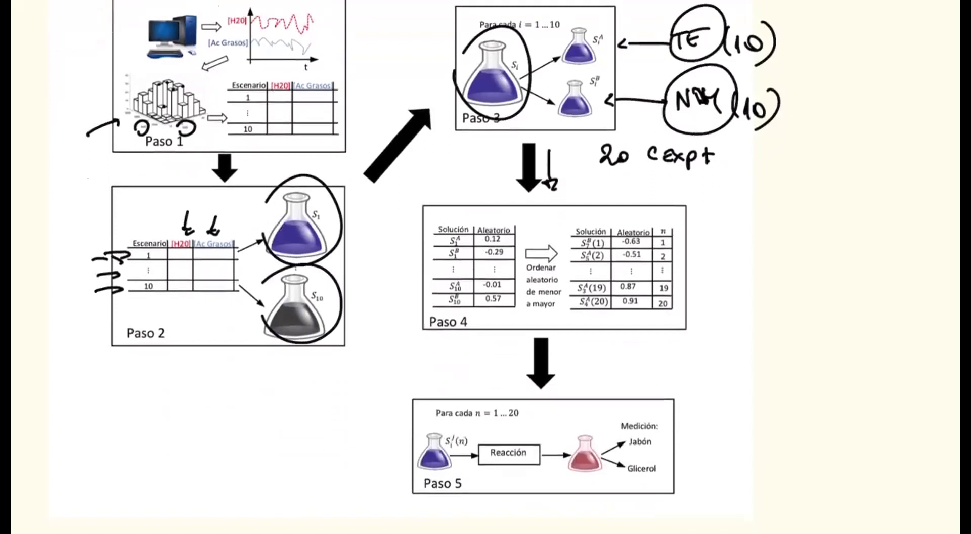
pyautogui.moveTo(410, 447); pyautogui.dragTo(396, 447)
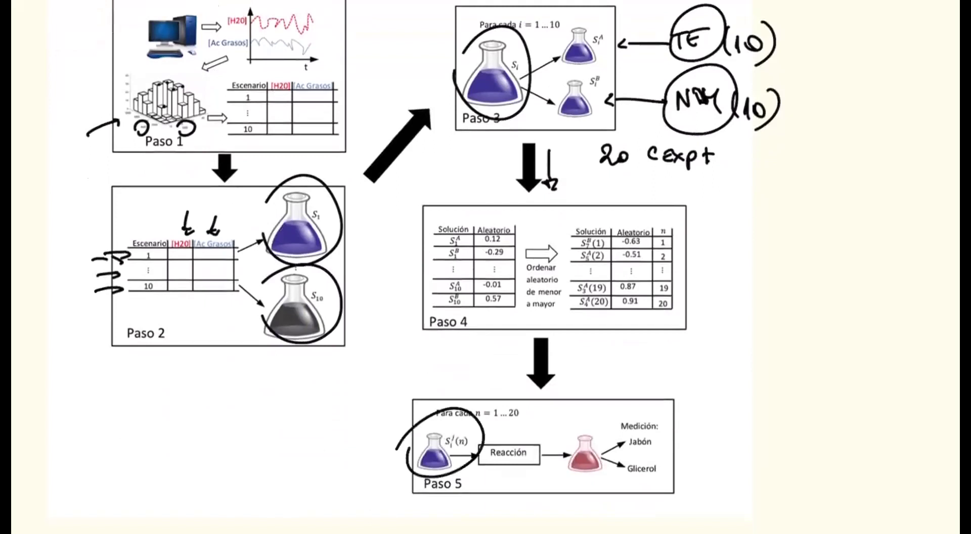
pyautogui.moveTo(671, 384)
pyautogui.mouseDown()
pyautogui.moveTo(644, 417)
pyautogui.moveTo(659, 404)
pyautogui.mouseUp()
pyautogui.moveTo(632, 436)
pyautogui.mouseDown()
pyautogui.moveTo(631, 449)
pyautogui.moveTo(718, 445)
pyautogui.moveTo(694, 476)
pyautogui.moveTo(718, 476)
pyautogui.moveTo(746, 454)
pyautogui.mouseUp()
# Add sol subscripts to [J] and [G], then mark the Orden, Número aleatorio and Solución inicial columns.
pyautogui.moveTo(731, 471); pyautogui.dragTo(751, 481)
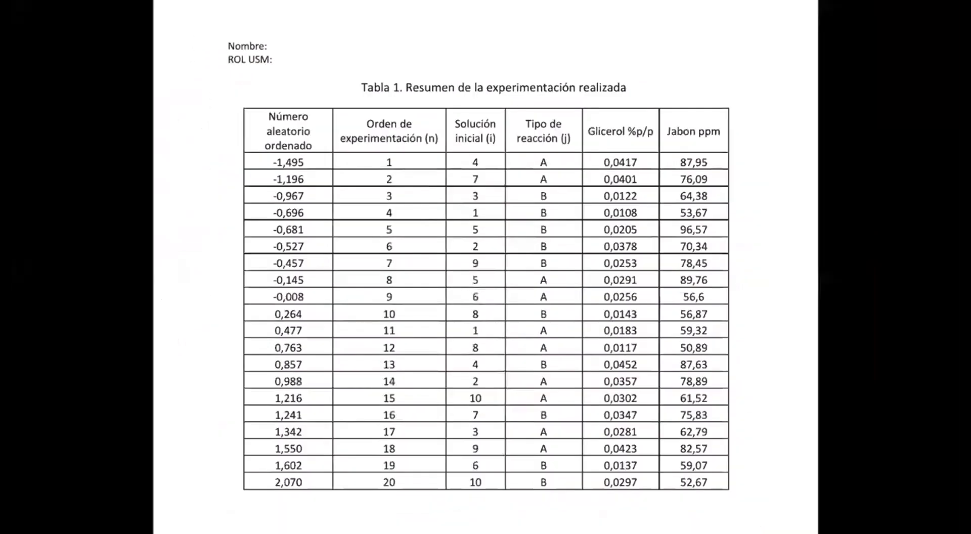
pyautogui.moveTo(379, 97); pyautogui.dragTo(378, 115)
pyautogui.moveTo(247, 182); pyautogui.dragTo(251, 196)
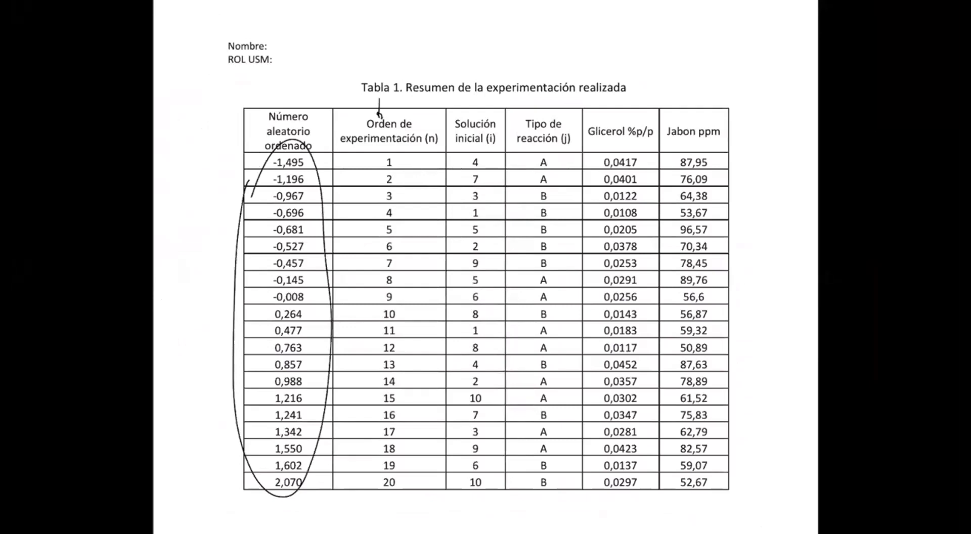
pyautogui.moveTo(475, 93); pyautogui.dragTo(472, 111)
# Write and underline [H₂O][Ag] above the Tabla 1 title.
pyautogui.moveTo(459, 53)
pyautogui.mouseDown()
pyautogui.moveTo(464, 70)
pyautogui.moveTo(477, 68)
pyautogui.mouseUp()
pyautogui.moveTo(481, 59); pyautogui.dragTo(501, 71)
pyautogui.moveTo(506, 68); pyautogui.dragTo(525, 69)
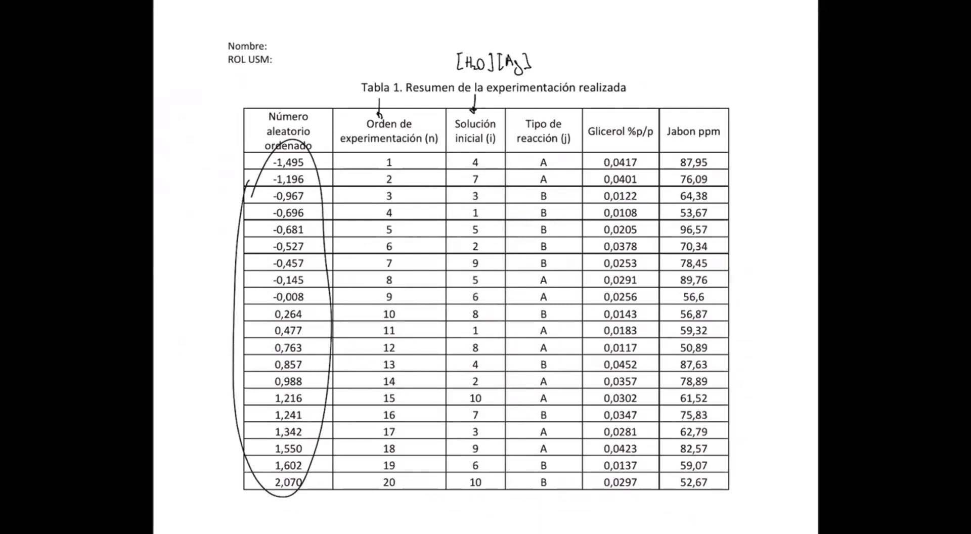
pyautogui.moveTo(464, 78); pyautogui.dragTo(527, 75)
# Circle the 4 and A/B entries in rows 1 and 13, and the Glicerol value 0,0417.
pyautogui.moveTo(466, 156)
pyautogui.mouseDown()
pyautogui.moveTo(488, 163)
pyautogui.moveTo(468, 151)
pyautogui.mouseUp()
pyautogui.moveTo(469, 358); pyautogui.dragTo(471, 373)
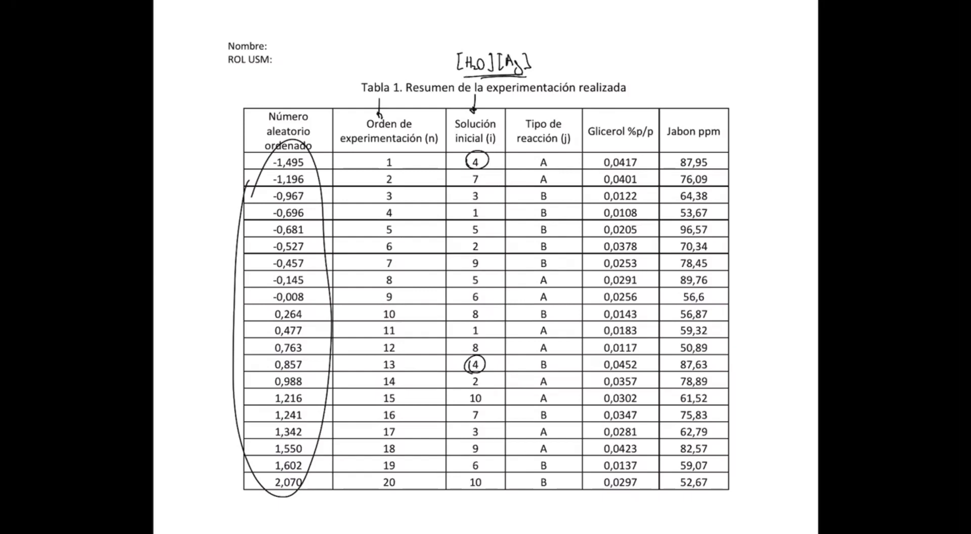
pyautogui.moveTo(539, 156); pyautogui.dragTo(537, 168)
pyautogui.moveTo(538, 357); pyautogui.dragTo(537, 370)
pyautogui.moveTo(596, 160); pyautogui.dragTo(606, 170)
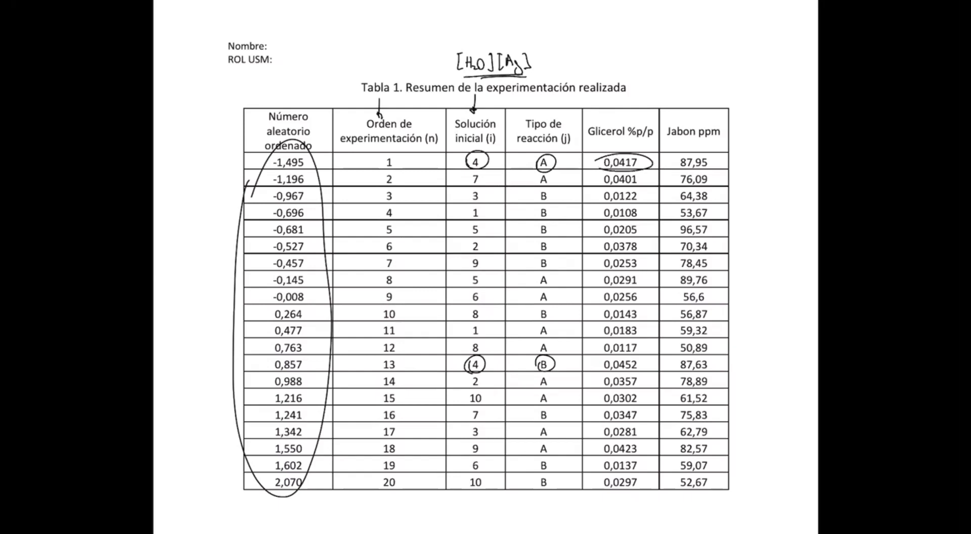
# Draw arrows down to the Glicerol %p/p and Jabon ppm columns, labelled [G] and [J].
pyautogui.moveTo(627, 88); pyautogui.dragTo(625, 114)
pyautogui.moveTo(700, 87); pyautogui.dragTo(702, 115)
pyautogui.moveTo(701, 58)
pyautogui.mouseDown()
pyautogui.moveTo(701, 69)
pyautogui.moveTo(717, 72)
pyautogui.mouseUp()
pyautogui.moveTo(624, 59)
pyautogui.mouseDown()
pyautogui.moveTo(624, 71)
pyautogui.moveTo(634, 71)
pyautogui.mouseUp()
pyautogui.moveTo(638, 57); pyautogui.dragTo(639, 71)
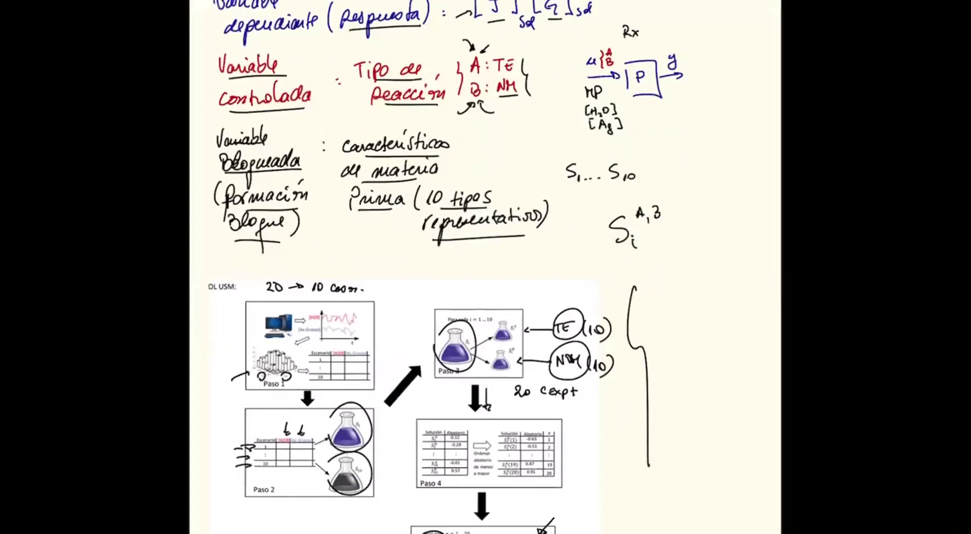
# Write 'Análisis Pareado' beside the large brace and bracket the Variable Bloqueada note.
pyautogui.moveTo(666, 305)
pyautogui.mouseDown()
pyautogui.moveTo(700, 284)
pyautogui.moveTo(718, 302)
pyautogui.moveTo(745, 298)
pyautogui.mouseUp()
pyautogui.moveTo(683, 351)
pyautogui.mouseDown()
pyautogui.moveTo(696, 326)
pyautogui.moveTo(746, 329)
pyautogui.moveTo(751, 349)
pyautogui.mouseUp()
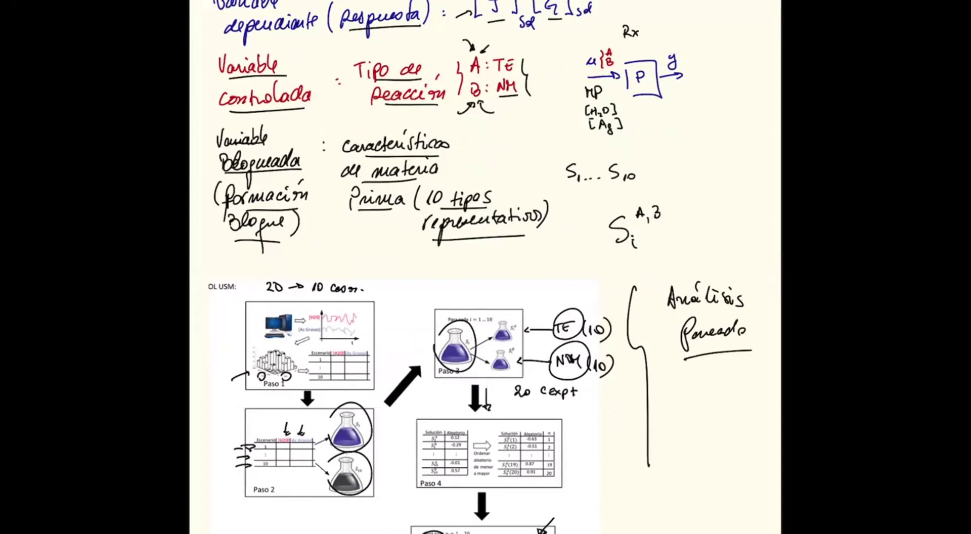
pyautogui.moveTo(197, 152); pyautogui.dragTo(209, 261)
# Write d_i^(A-B) with [J] and [G] beside it and a curved arrow below.
pyautogui.moveTo(686, 383); pyautogui.dragTo(689, 393)
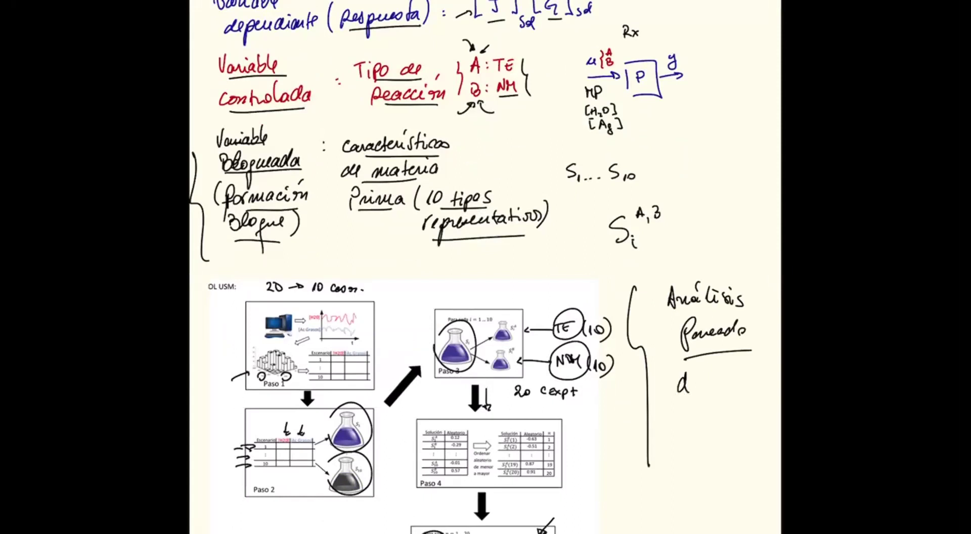
pyautogui.moveTo(694, 367); pyautogui.dragTo(699, 375)
pyautogui.moveTo(708, 365); pyautogui.dragTo(696, 402)
pyautogui.moveTo(730, 378)
pyautogui.mouseDown()
pyautogui.moveTo(730, 397)
pyautogui.moveTo(746, 394)
pyautogui.moveTo(731, 423)
pyautogui.moveTo(743, 426)
pyautogui.mouseUp()
pyautogui.moveTo(748, 406); pyautogui.dragTo(750, 422)
pyautogui.moveTo(686, 415)
pyautogui.mouseDown()
pyautogui.moveTo(694, 412)
pyautogui.moveTo(708, 457)
pyautogui.mouseUp()
# Draw a long curve enclosing the diagram, erasing the overlaps and redrawing one joined curve.
pyautogui.scroll(-3, 485, 267)
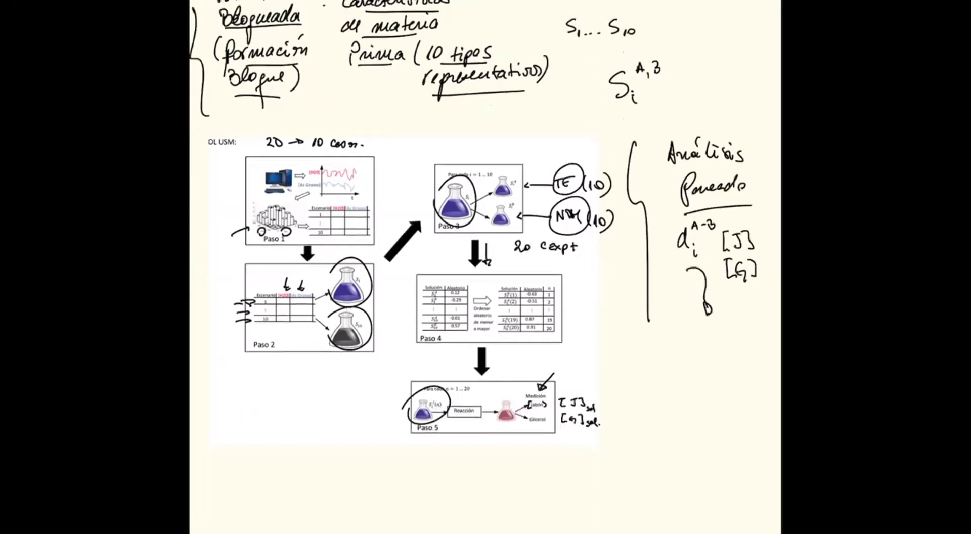
pyautogui.moveTo(649, 319)
pyautogui.mouseDown()
pyautogui.moveTo(644, 340)
pyautogui.moveTo(601, 381)
pyautogui.mouseUp()
pyautogui.moveTo(224, 474)
pyautogui.mouseDown()
pyautogui.moveTo(428, 470)
pyautogui.moveTo(659, 318)
pyautogui.moveTo(653, 342)
pyautogui.mouseUp()
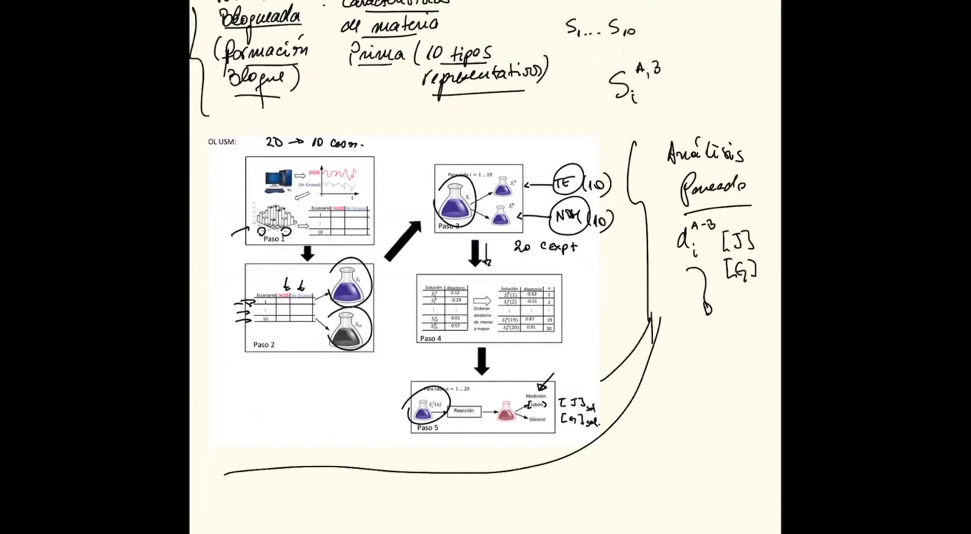
pyautogui.moveTo(648, 270); pyautogui.dragTo(632, 372)
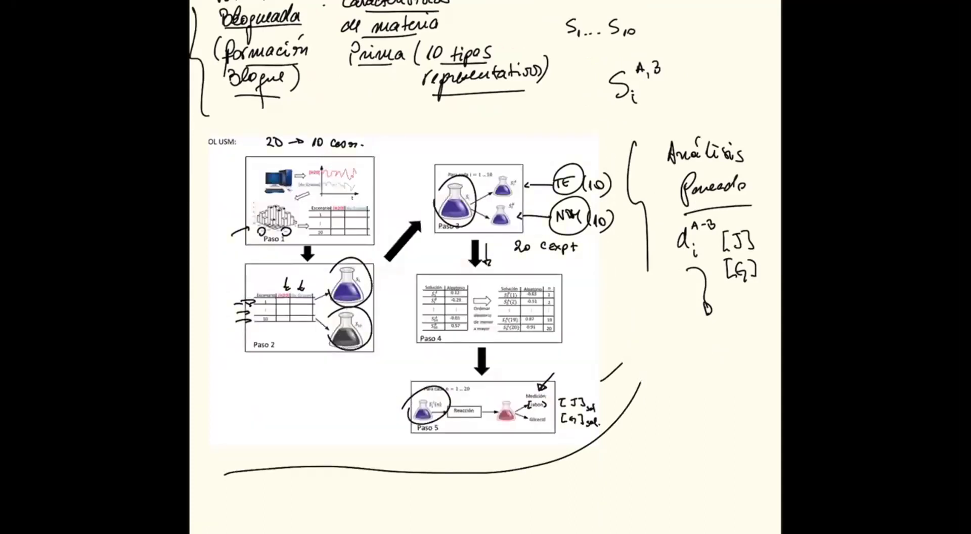
pyautogui.moveTo(647, 261); pyautogui.dragTo(631, 399)
pyautogui.moveTo(647, 249); pyautogui.dragTo(610, 428)
# Write and underline '2 lados', then begin an H1 label.
pyautogui.moveTo(656, 337)
pyautogui.mouseDown()
pyautogui.moveTo(666, 354)
pyautogui.moveTo(690, 352)
pyautogui.mouseUp()
pyautogui.moveTo(694, 344)
pyautogui.mouseDown()
pyautogui.moveTo(695, 352)
pyautogui.moveTo(707, 335)
pyautogui.mouseUp()
pyautogui.moveTo(711, 344); pyautogui.dragTo(719, 350)
pyautogui.moveTo(651, 367); pyautogui.dragTo(741, 362)
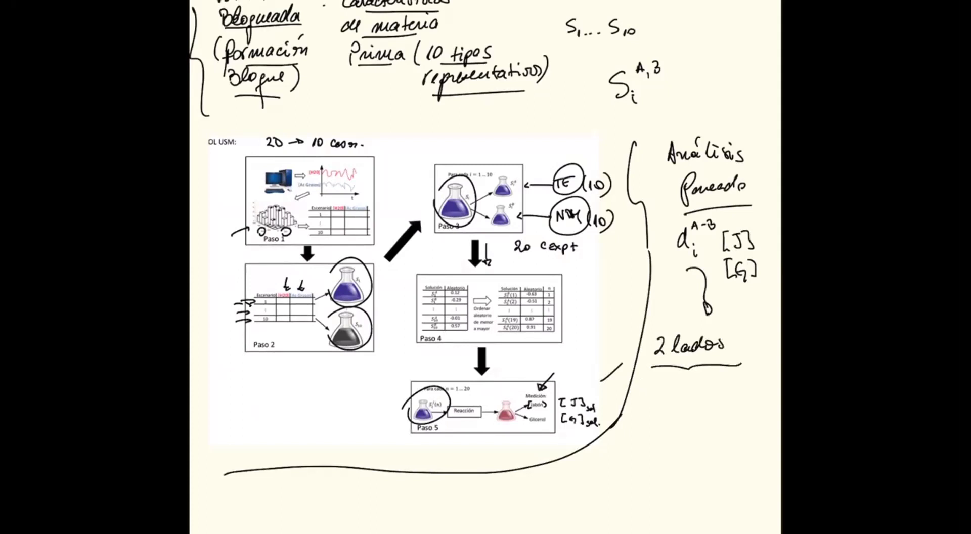
pyautogui.scroll(3, 536, 493)
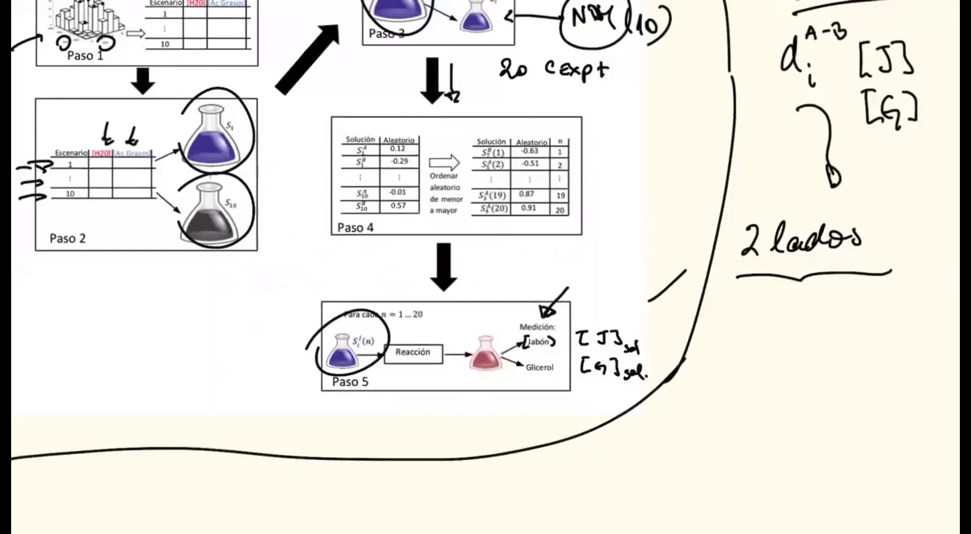
pyautogui.moveTo(697, 407); pyautogui.dragTo(700, 445)
pyautogui.moveTo(700, 429)
pyautogui.mouseDown()
pyautogui.moveTo(712, 427)
pyautogui.moveTo(722, 460)
pyautogui.mouseUp()
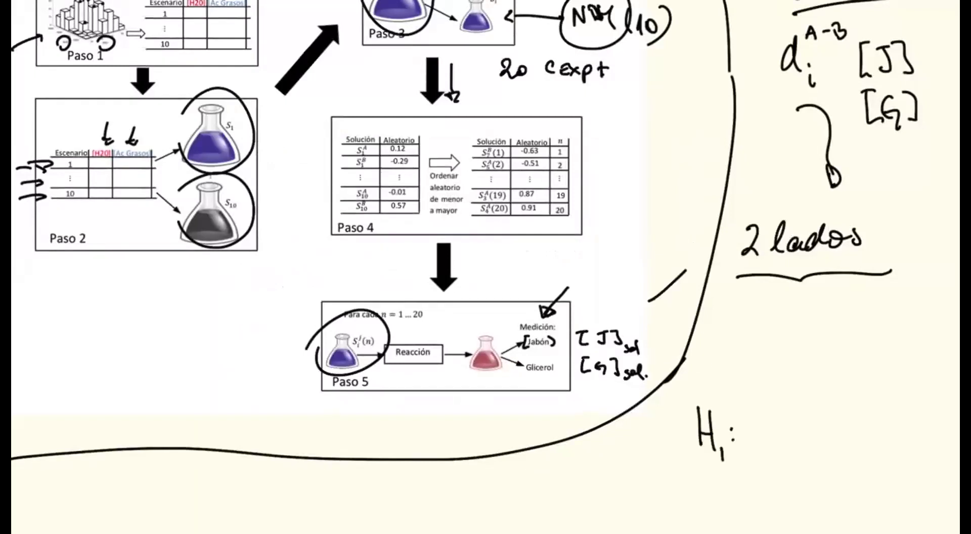
# Write the H0 label above H1 and draw an arrow pointing to H1.
pyautogui.moveTo(697, 335); pyautogui.dragTo(699, 368)
pyautogui.moveTo(699, 352)
pyautogui.mouseDown()
pyautogui.moveTo(709, 343)
pyautogui.moveTo(710, 373)
pyautogui.mouseUp()
pyautogui.moveTo(716, 362); pyautogui.dragTo(714, 363)
pyautogui.moveTo(632, 466); pyautogui.dragTo(676, 447)
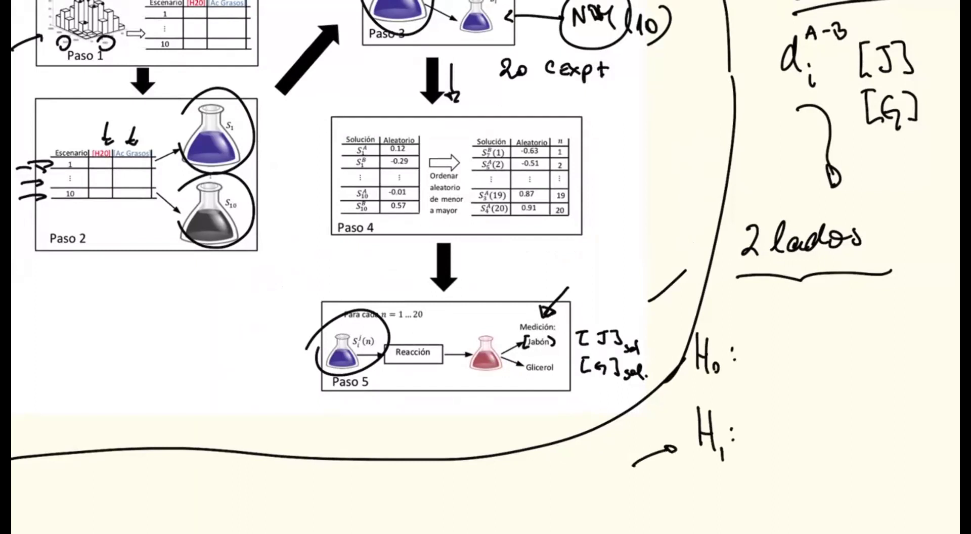
# Write the note 'B disminuye los [ ] c/r A'.
pyautogui.scroll(-1, 486, 253)
pyautogui.moveTo(527, 476)
pyautogui.mouseDown()
pyautogui.moveTo(528, 492)
pyautogui.moveTo(536, 473)
pyautogui.moveTo(528, 490)
pyautogui.moveTo(631, 475)
pyautogui.moveTo(652, 494)
pyautogui.moveTo(659, 471)
pyautogui.mouseUp()
pyautogui.moveTo(541, 497)
pyautogui.mouseDown()
pyautogui.moveTo(535, 513)
pyautogui.moveTo(641, 514)
pyautogui.mouseUp()
pyautogui.moveTo(649, 508)
pyautogui.mouseDown()
pyautogui.moveTo(684, 489)
pyautogui.moveTo(692, 508)
pyautogui.mouseUp()
pyautogui.moveTo(677, 501); pyautogui.dragTo(690, 500)
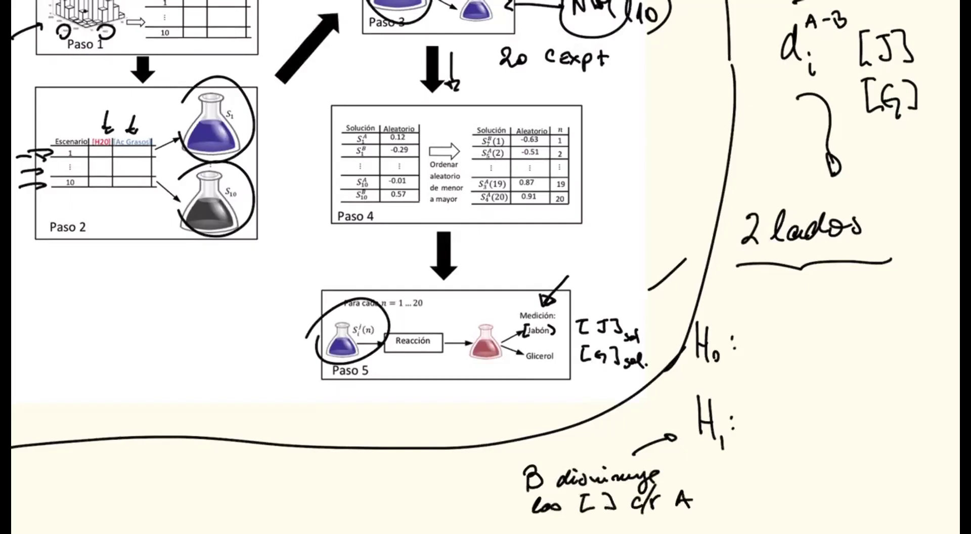
# Draw an arrow pointing up at d_i.
pyautogui.scroll(2, 464, 267)
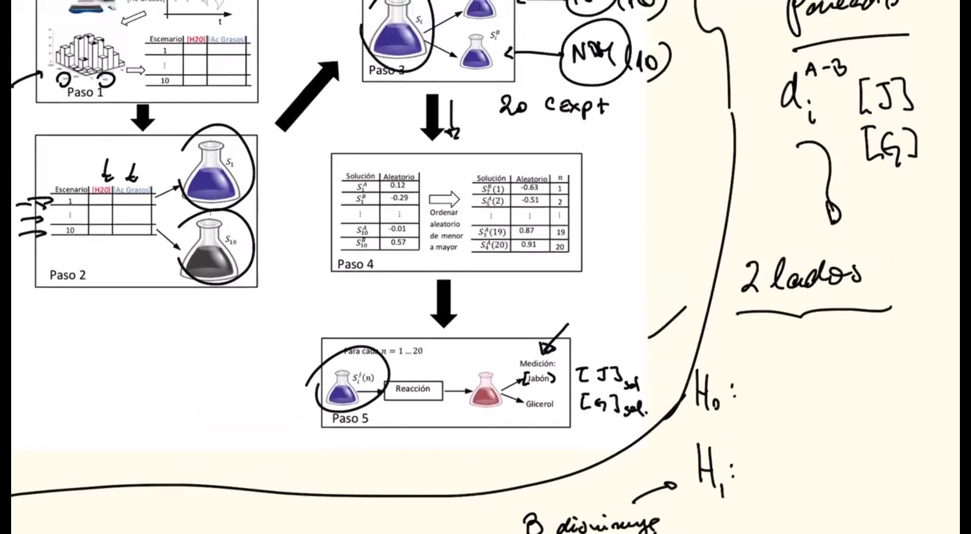
pyautogui.moveTo(749, 150); pyautogui.dragTo(783, 123)
pyautogui.moveTo(806, 81); pyautogui.dragTo(849, 77)
pyautogui.scroll(-1, 464, 267)
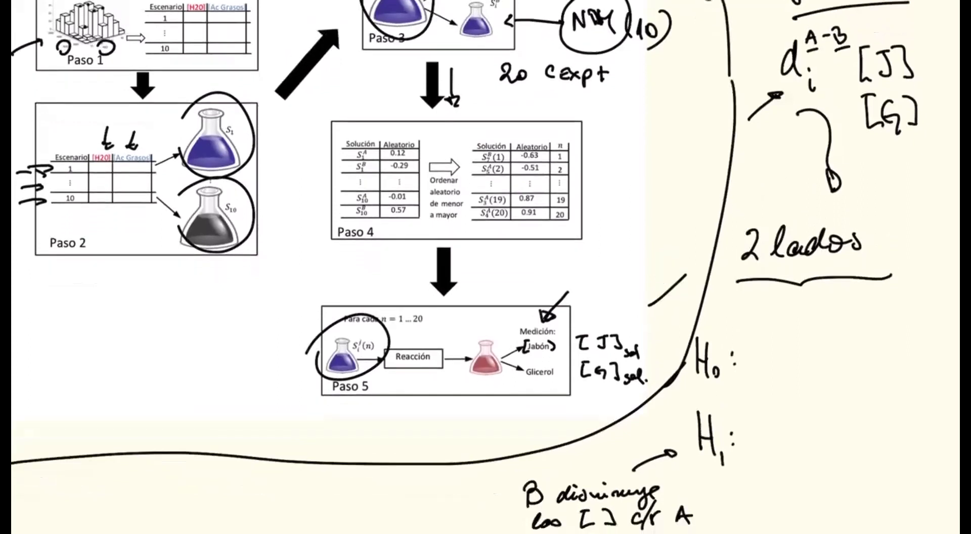
# Complete the alternative hypothesis H1: μd^(A-B) > 0.
pyautogui.moveTo(752, 423); pyautogui.dragTo(753, 496)
pyautogui.moveTo(777, 442)
pyautogui.mouseDown()
pyautogui.moveTo(773, 454)
pyautogui.moveTo(782, 433)
pyautogui.moveTo(806, 434)
pyautogui.mouseUp()
pyautogui.moveTo(809, 427)
pyautogui.mouseDown()
pyautogui.moveTo(794, 475)
pyautogui.moveTo(818, 479)
pyautogui.mouseUp()
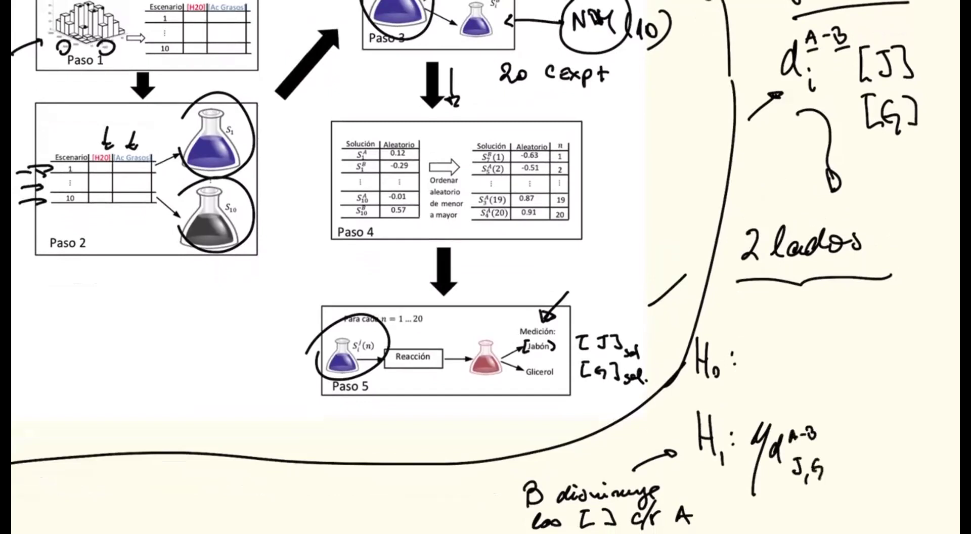
pyautogui.moveTo(837, 436)
pyautogui.mouseDown()
pyautogui.moveTo(837, 458)
pyautogui.moveTo(879, 440)
pyautogui.mouseUp()
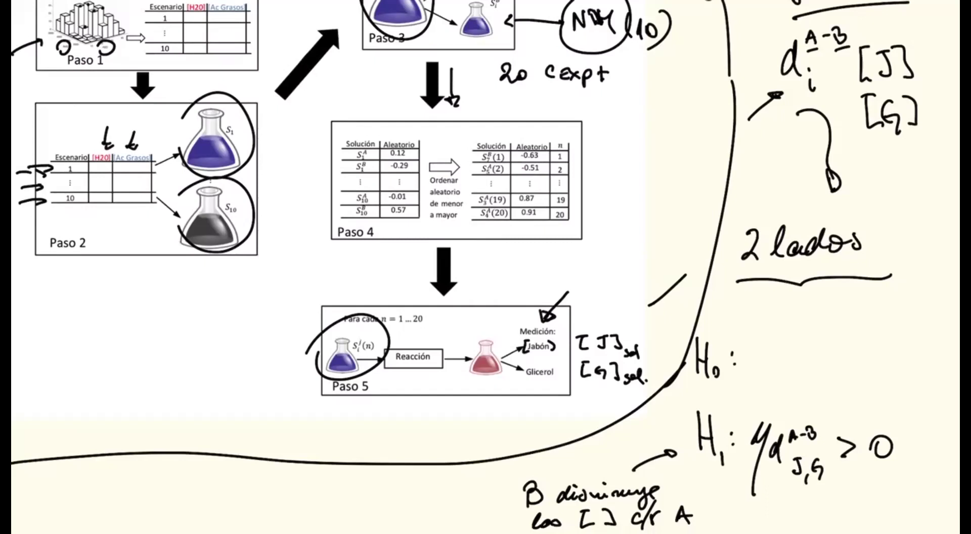
# Complete the null hypothesis H0: μd^(A-B)_(J,G) = 0.
pyautogui.moveTo(754, 348); pyautogui.dragTo(756, 411)
pyautogui.moveTo(782, 362)
pyautogui.mouseDown()
pyautogui.moveTo(779, 381)
pyautogui.moveTo(811, 344)
pyautogui.moveTo(802, 387)
pyautogui.mouseUp()
pyautogui.moveTo(807, 382)
pyautogui.mouseDown()
pyautogui.moveTo(818, 385)
pyautogui.moveTo(846, 359)
pyautogui.mouseUp()
pyautogui.moveTo(837, 369); pyautogui.dragTo(850, 365)
pyautogui.moveTo(869, 350); pyautogui.dragTo(867, 351)
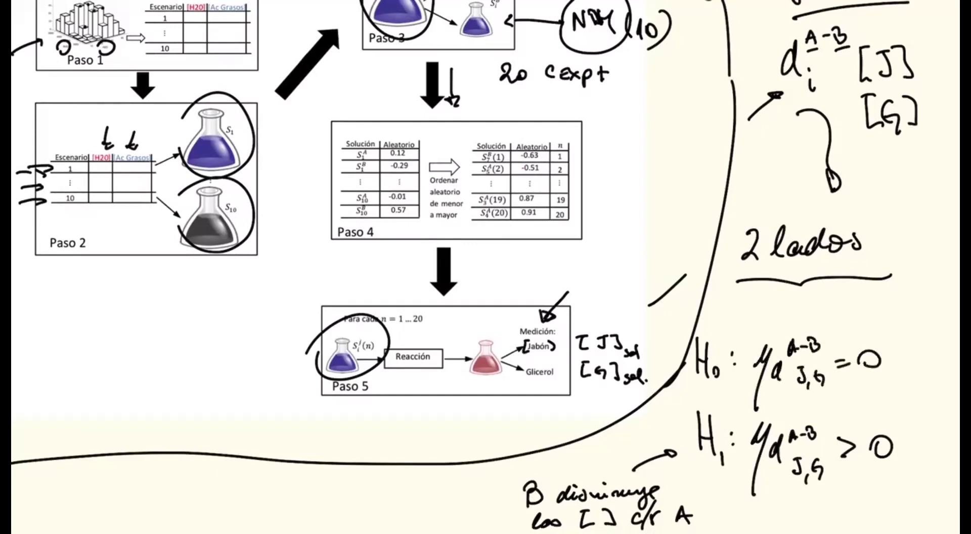
pyautogui.scroll(-1, 485, 267)
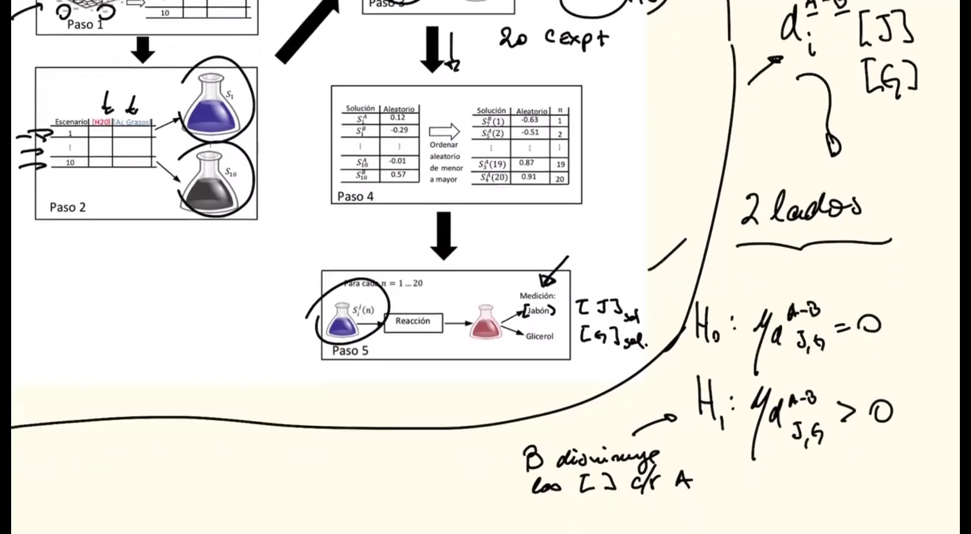
pyautogui.scroll(-2, 638, 505)
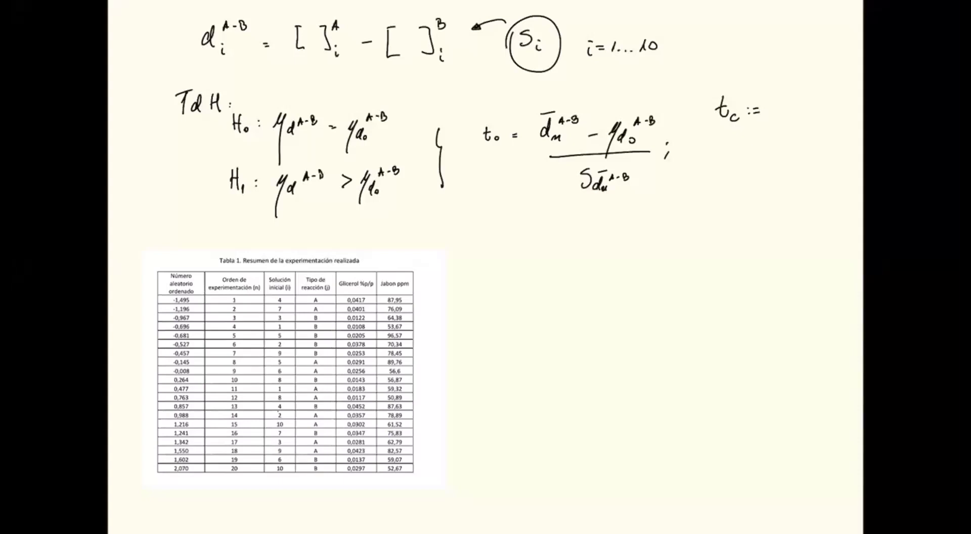
# Mark the d_i^(A-B) equation with arrows, underline d_i and double-underline S_i.
pyautogui.moveTo(143, 43); pyautogui.dragTo(182, 40)
pyautogui.moveTo(210, 64); pyautogui.dragTo(229, 63)
pyautogui.moveTo(390, 72); pyautogui.dragTo(406, 61)
pyautogui.moveTo(527, 56); pyautogui.dragTo(547, 55)
pyautogui.moveTo(525, 61); pyautogui.dragTo(549, 59)
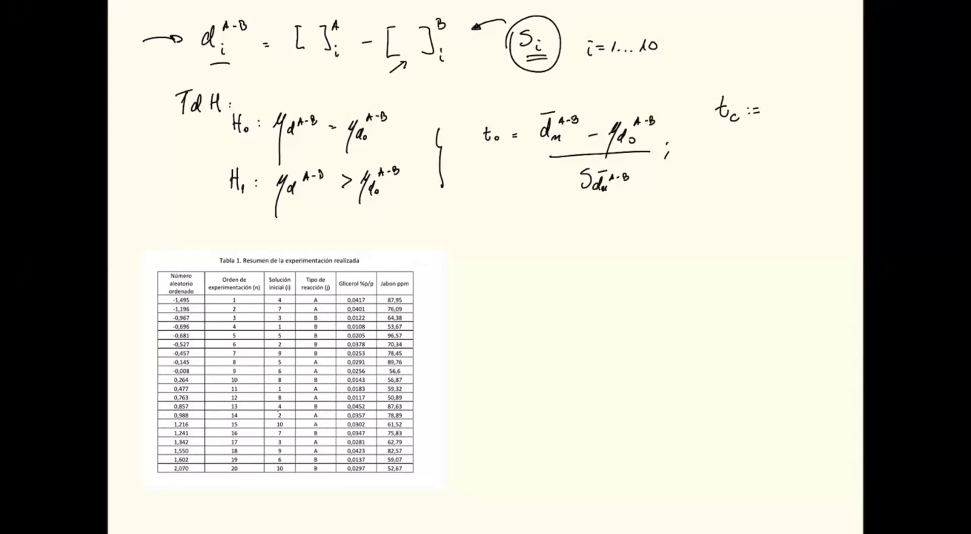
# Write red [J]_i^A − [J]_i^B and [G]_i^A − [G]_i^B inside the brackets, with a blue arrow.
pyautogui.moveTo(305, 33)
pyautogui.mouseDown()
pyautogui.moveTo(315, 33)
pyautogui.moveTo(310, 64)
pyautogui.mouseUp()
pyautogui.moveTo(403, 34); pyautogui.dragTo(415, 33)
pyautogui.moveTo(411, 34); pyautogui.dragTo(412, 67)
pyautogui.moveTo(301, 54)
pyautogui.mouseDown()
pyautogui.moveTo(305, 78)
pyautogui.moveTo(324, 79)
pyautogui.moveTo(333, 57)
pyautogui.moveTo(335, 82)
pyautogui.mouseUp()
pyautogui.moveTo(400, 62); pyautogui.dragTo(401, 85)
pyautogui.moveTo(426, 63); pyautogui.dragTo(431, 92)
pyautogui.moveTo(444, 88); pyautogui.dragTo(443, 76)
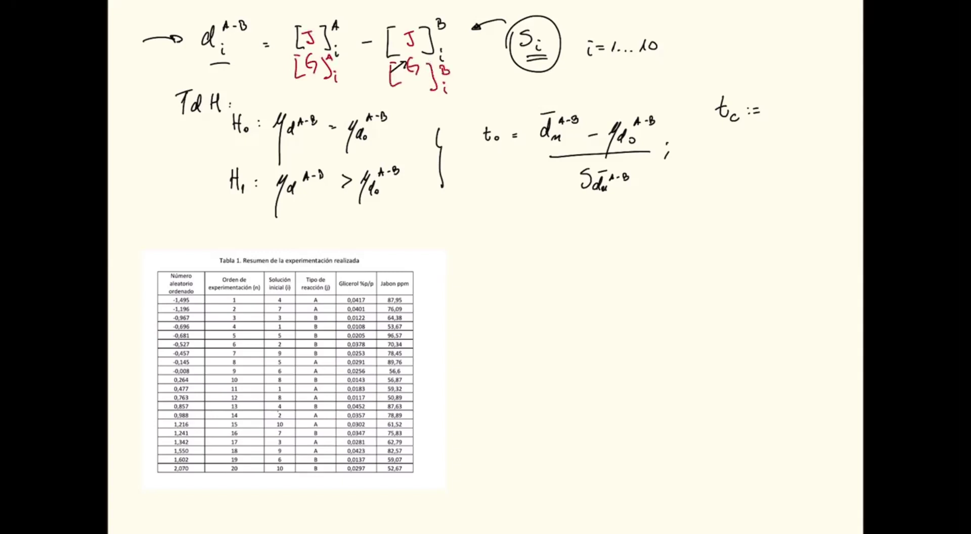
pyautogui.moveTo(363, 70); pyautogui.dragTo(374, 70)
pyautogui.moveTo(146, 76); pyautogui.dragTo(178, 56)
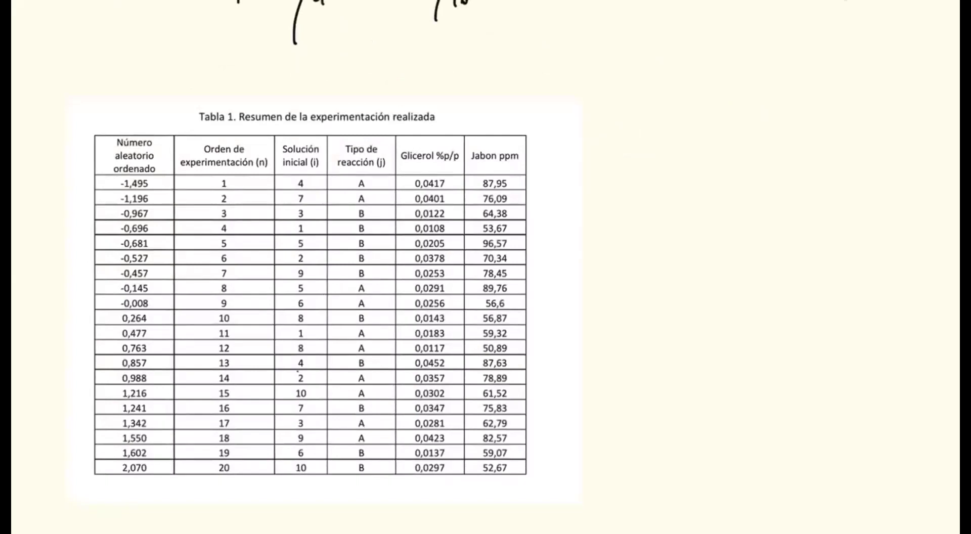
# Write blue 'A, Si' and red 'B, Si' above the table, undoing a stray red arrow.
pyautogui.moveTo(392, 123); pyautogui.dragTo(381, 145)
pyautogui.scroll(2, 474, 244)
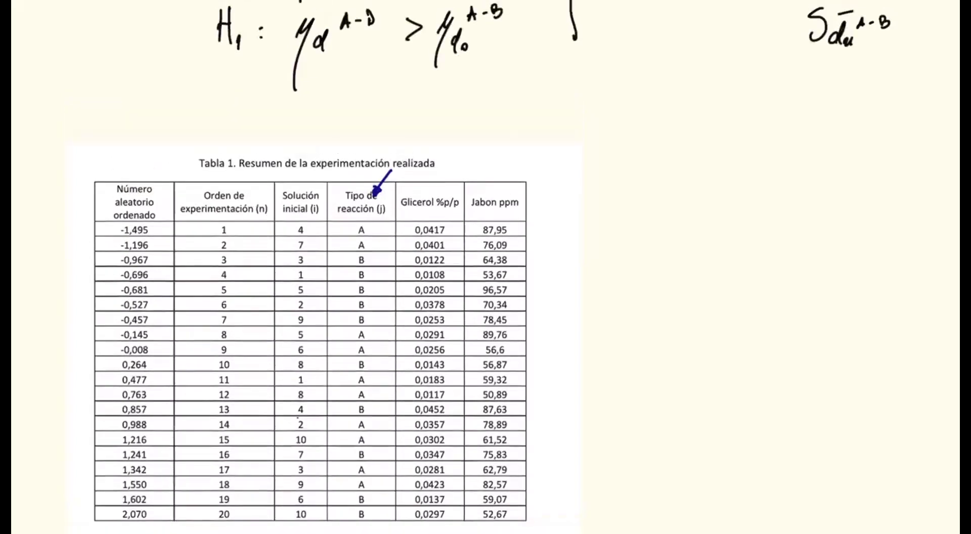
pyautogui.moveTo(455, 142)
pyautogui.mouseDown()
pyautogui.moveTo(471, 142)
pyautogui.moveTo(470, 133)
pyautogui.mouseUp()
pyautogui.moveTo(484, 141); pyautogui.dragTo(483, 148)
pyautogui.moveTo(510, 115)
pyautogui.mouseDown()
pyautogui.moveTo(501, 134)
pyautogui.moveTo(526, 136)
pyautogui.mouseUp()
pyautogui.click(518, 121)
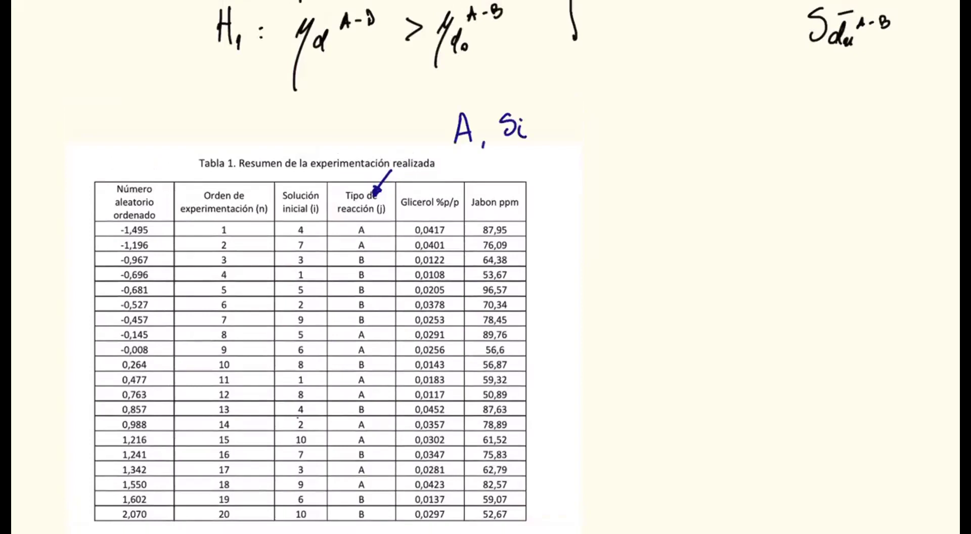
pyautogui.moveTo(574, 98); pyautogui.dragTo(559, 161)
pyautogui.moveTo(591, 117); pyautogui.dragTo(592, 135)
pyautogui.moveTo(588, 114)
pyautogui.mouseDown()
pyautogui.moveTo(590, 138)
pyautogui.moveTo(610, 147)
pyautogui.mouseUp()
pyautogui.moveTo(636, 112); pyautogui.dragTo(623, 134)
pyautogui.click(644, 134)
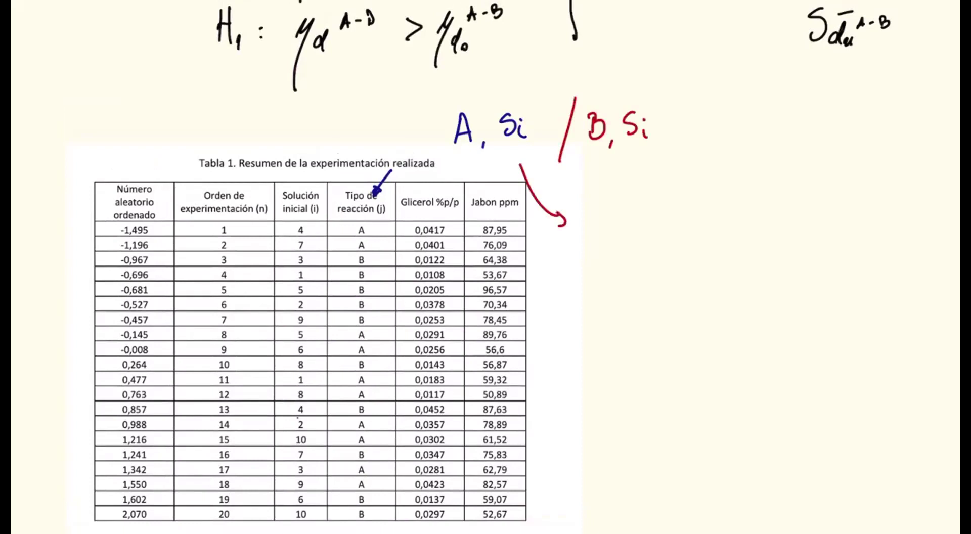
pyautogui.hotkey('ctrl', 'z')
# Draw blue and red arrows from each label down to its own S1…S10 list.
pyautogui.moveTo(529, 174)
pyautogui.mouseDown()
pyautogui.moveTo(613, 243)
pyautogui.moveTo(605, 280)
pyautogui.mouseUp()
pyautogui.click(607, 257)
pyautogui.moveTo(607, 297)
pyautogui.mouseDown()
pyautogui.moveTo(603, 321)
pyautogui.moveTo(624, 313)
pyautogui.mouseUp()
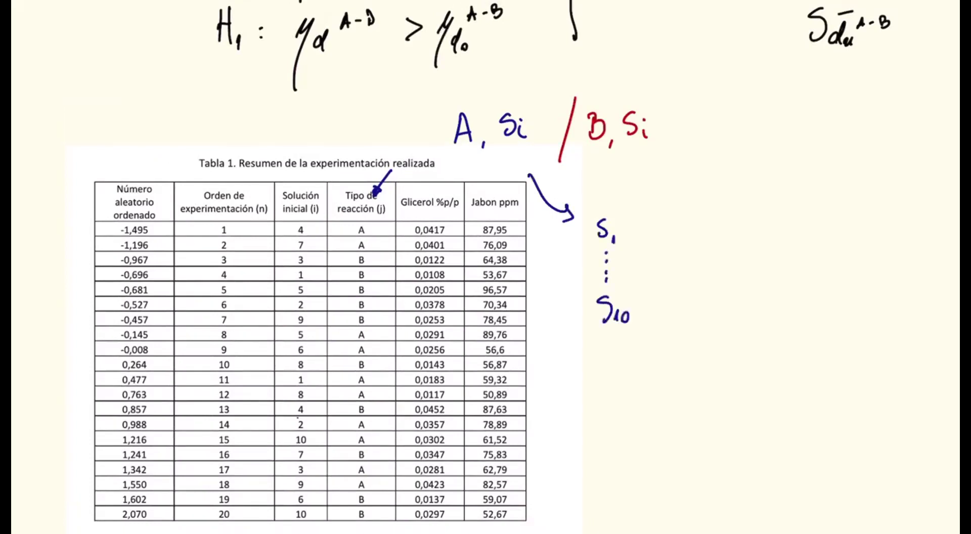
pyautogui.moveTo(637, 159)
pyautogui.mouseDown()
pyautogui.moveTo(680, 191)
pyautogui.moveTo(682, 221)
pyautogui.mouseUp()
pyautogui.moveTo(698, 222); pyautogui.dragTo(699, 231)
pyautogui.moveTo(691, 266)
pyautogui.mouseDown()
pyautogui.moveTo(682, 313)
pyautogui.moveTo(691, 315)
pyautogui.mouseUp()
pyautogui.moveTo(704, 307); pyautogui.dragTo(703, 307)
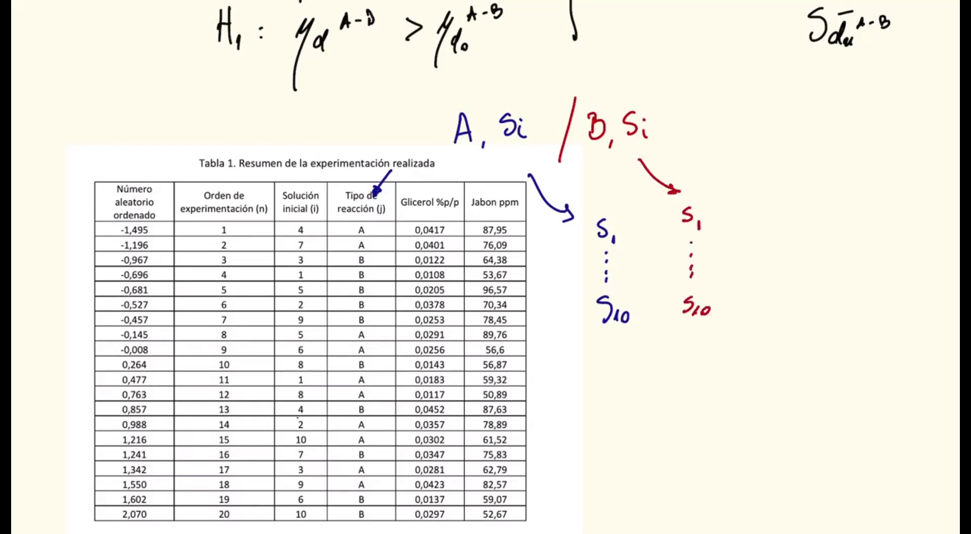
pyautogui.moveTo(719, 218); pyautogui.dragTo(752, 216)
pyautogui.moveTo(746, 212); pyautogui.dragTo(746, 220)
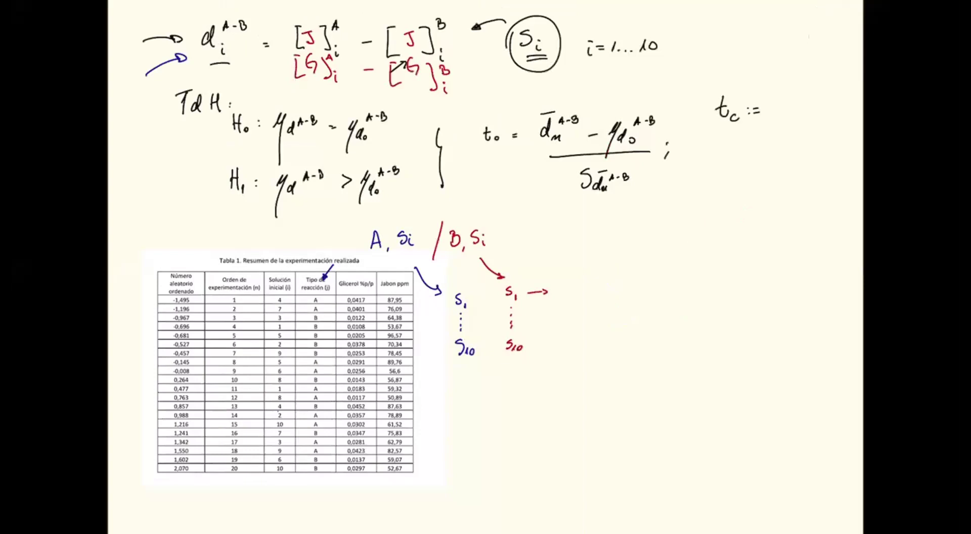
# Mark H1 with a red arrow, note μd0 = 0 in H0 and H1, and double-underline t0.
pyautogui.moveTo(184, 185); pyautogui.dragTo(201, 189)
pyautogui.moveTo(304, 186); pyautogui.dragTo(321, 185)
pyautogui.moveTo(359, 202); pyautogui.dragTo(388, 204)
pyautogui.moveTo(361, 217); pyautogui.dragTo(354, 228)
pyautogui.moveTo(341, 146); pyautogui.dragTo(369, 143)
pyautogui.moveTo(351, 152); pyautogui.dragTo(347, 159)
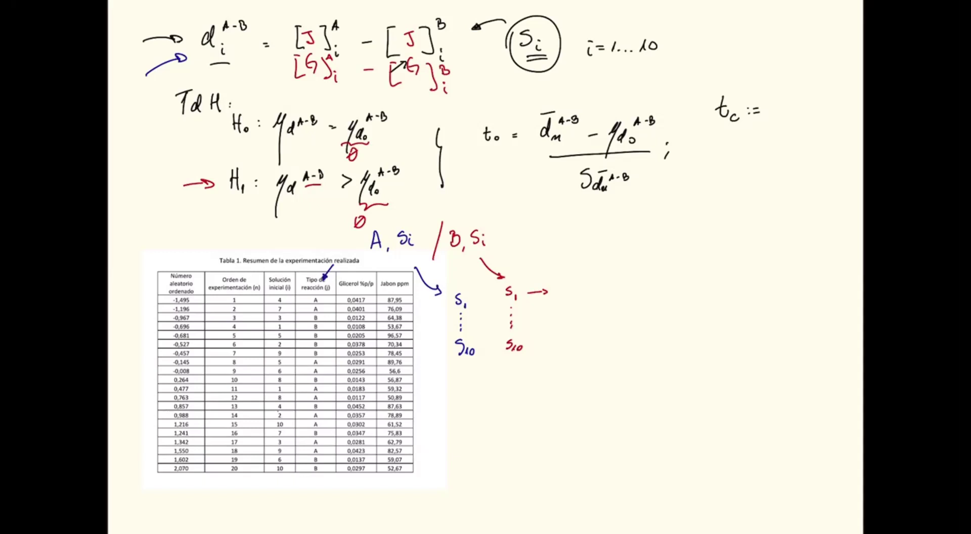
pyautogui.moveTo(202, 181); pyautogui.dragTo(202, 187)
pyautogui.moveTo(487, 146); pyautogui.dragTo(500, 145)
pyautogui.moveTo(486, 151); pyautogui.dragTo(500, 151)
# Brace the S1…S10 lists, highlight d̄ in pink and the t0 denominator in yellow.
pyautogui.moveTo(468, 377); pyautogui.dragTo(529, 366)
pyautogui.moveTo(504, 194); pyautogui.dragTo(532, 176)
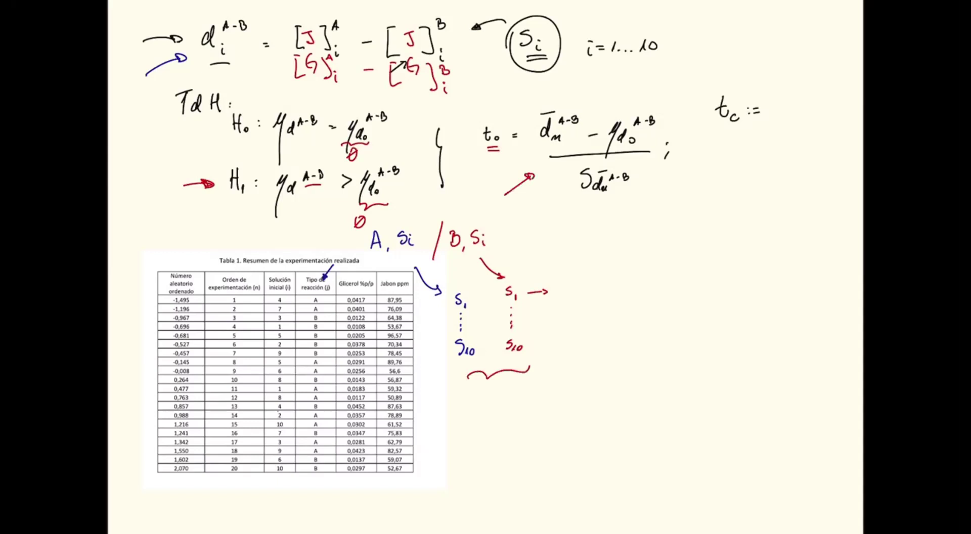
pyautogui.moveTo(546, 101)
pyautogui.mouseDown()
pyautogui.moveTo(561, 109)
pyautogui.moveTo(556, 147)
pyautogui.mouseUp()
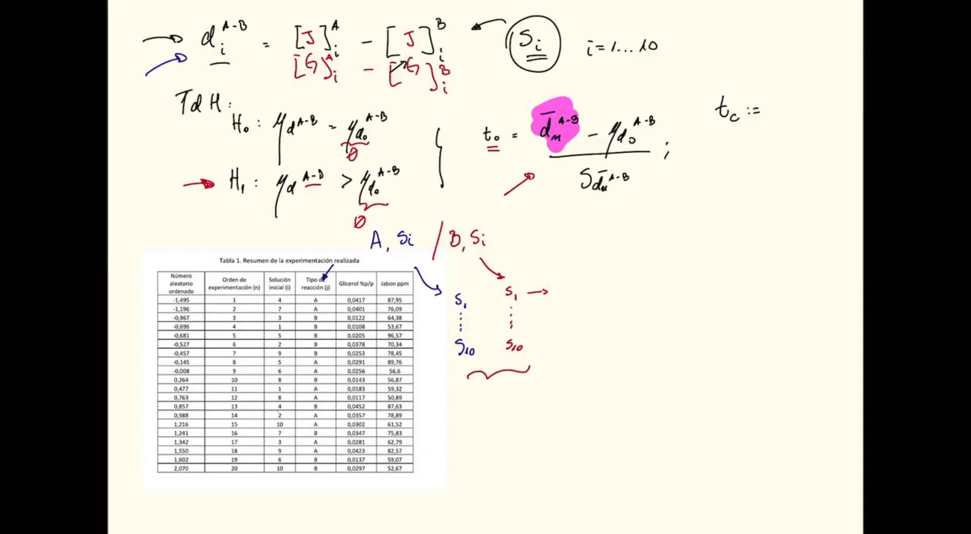
pyautogui.moveTo(572, 175); pyautogui.dragTo(612, 194)
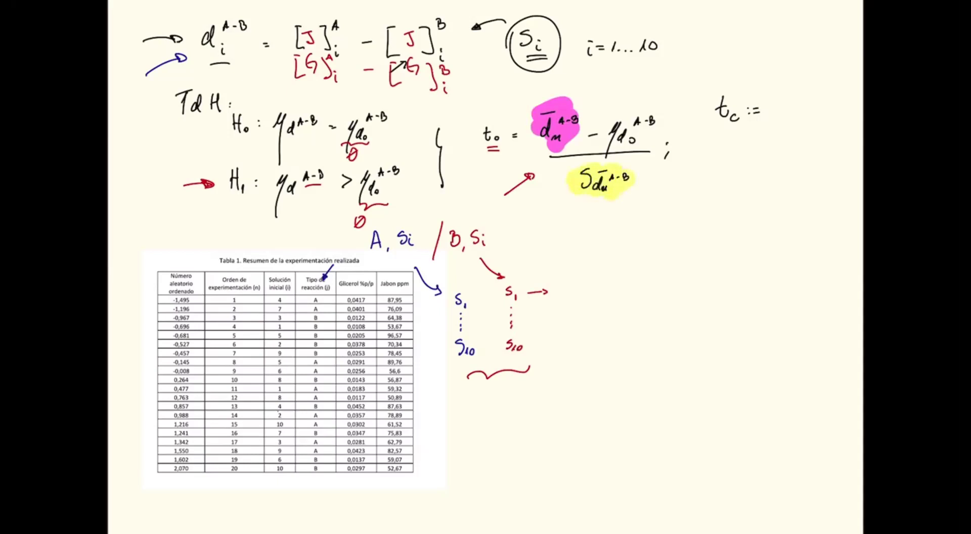
# Write S_d/√n = S_d̄ below the highlighted denominator.
pyautogui.moveTo(601, 210)
pyautogui.mouseDown()
pyautogui.moveTo(665, 246)
pyautogui.moveTo(664, 223)
pyautogui.moveTo(710, 238)
pyautogui.mouseUp()
pyautogui.moveTo(700, 243); pyautogui.dragTo(713, 242)
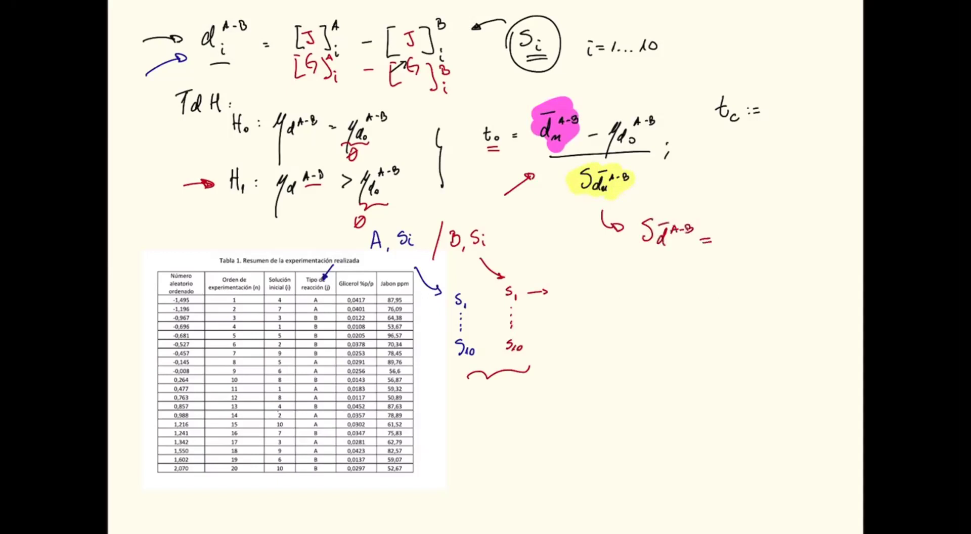
pyautogui.moveTo(641, 255)
pyautogui.mouseDown()
pyautogui.moveTo(678, 250)
pyautogui.moveTo(670, 289)
pyautogui.mouseUp()
pyautogui.moveTo(737, 226); pyautogui.dragTo(727, 240)
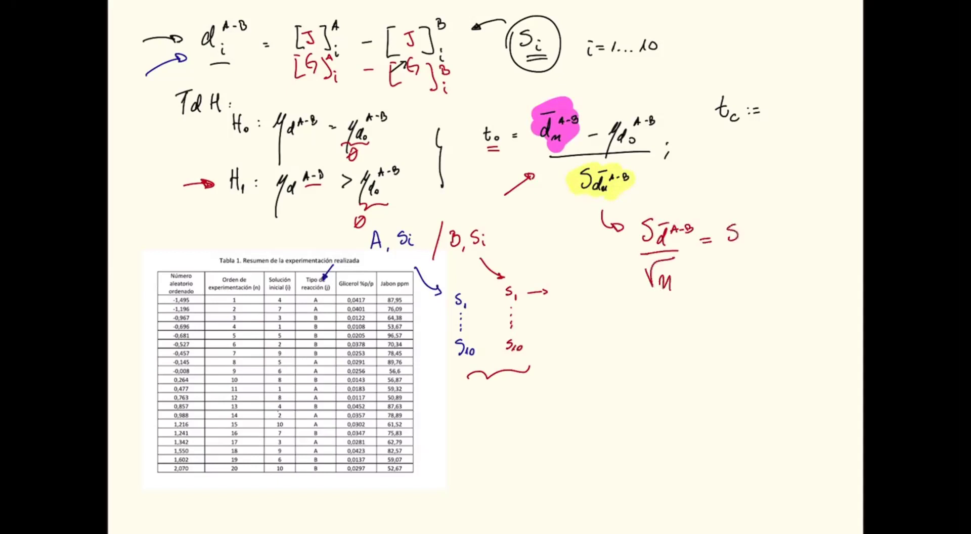
pyautogui.scroll(5, 682, 177)
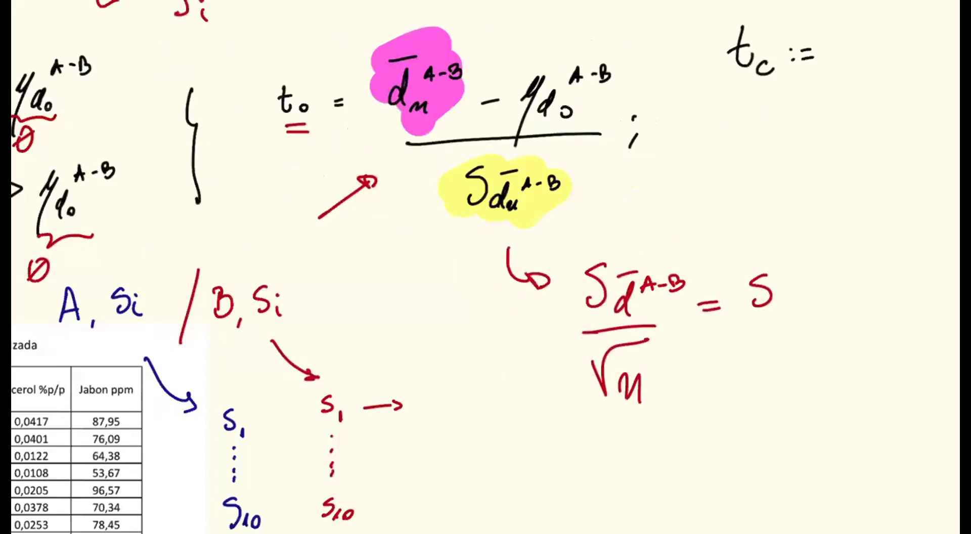
pyautogui.moveTo(630, 301); pyautogui.dragTo(659, 280)
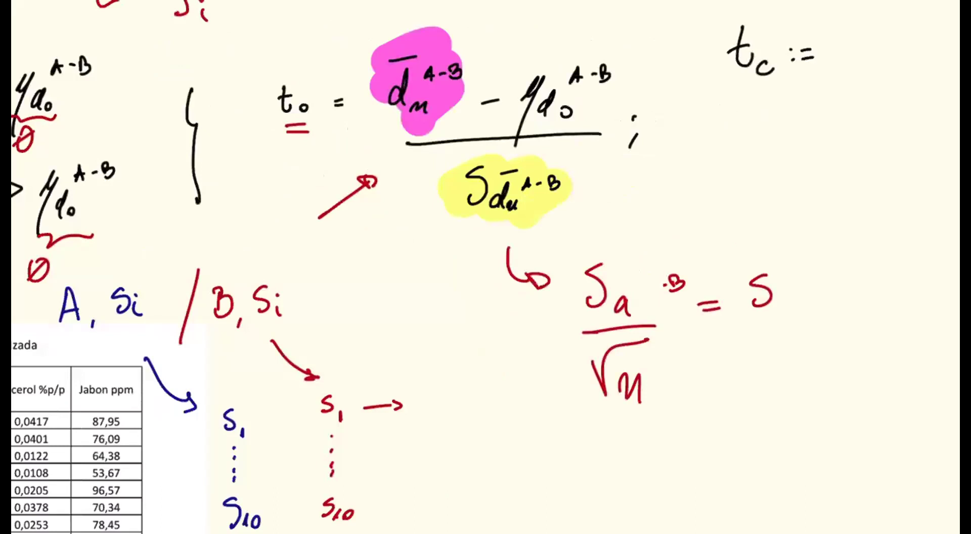
pyautogui.hotkey('ctrl', 'z')
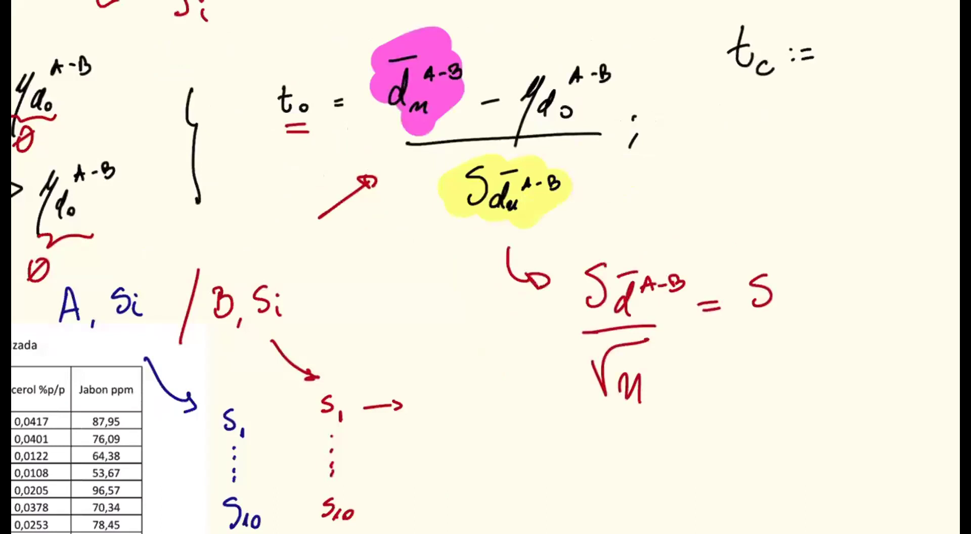
pyautogui.moveTo(616, 274); pyautogui.dragTo(638, 273)
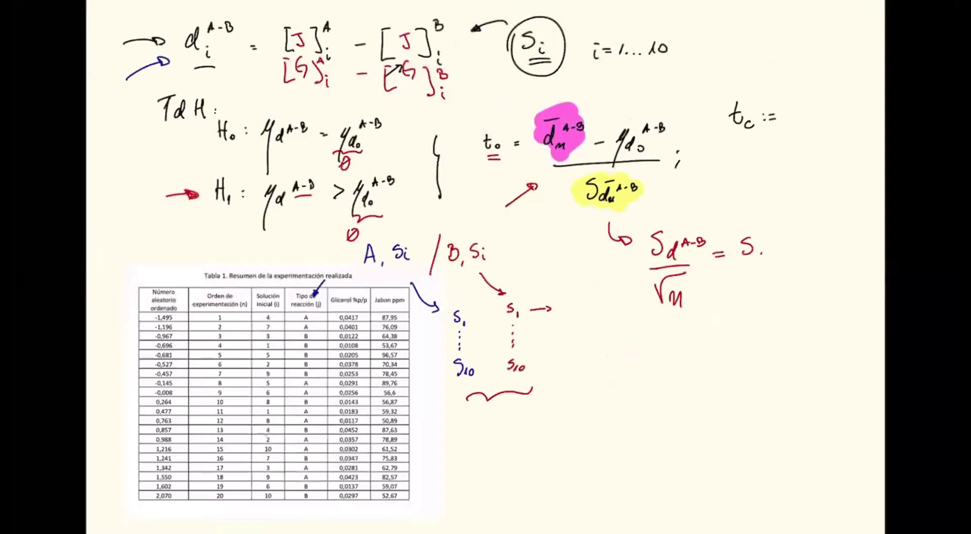
pyautogui.moveTo(767, 243); pyautogui.dragTo(758, 256)
pyautogui.moveTo(759, 239)
pyautogui.mouseDown()
pyautogui.moveTo(769, 237)
pyautogui.moveTo(777, 254)
pyautogui.moveTo(781, 238)
pyautogui.moveTo(800, 237)
pyautogui.mouseUp()
# Write 'ordenar datos' under the brace, branching into A and B, with S i=1…10.
pyautogui.scroll(-1, 461, 250)
pyautogui.moveTo(498, 388)
pyautogui.mouseDown()
pyautogui.moveTo(526, 406)
pyautogui.moveTo(640, 401)
pyautogui.moveTo(666, 382)
pyautogui.moveTo(683, 397)
pyautogui.mouseUp()
pyautogui.moveTo(597, 421)
pyautogui.mouseDown()
pyautogui.moveTo(578, 441)
pyautogui.moveTo(586, 440)
pyautogui.mouseUp()
pyautogui.moveTo(561, 476); pyautogui.dragTo(577, 462)
pyautogui.moveTo(614, 426); pyautogui.dragTo(635, 444)
pyautogui.moveTo(630, 464); pyautogui.dragTo(633, 473)
pyautogui.moveTo(569, 491); pyautogui.dragTo(653, 487)
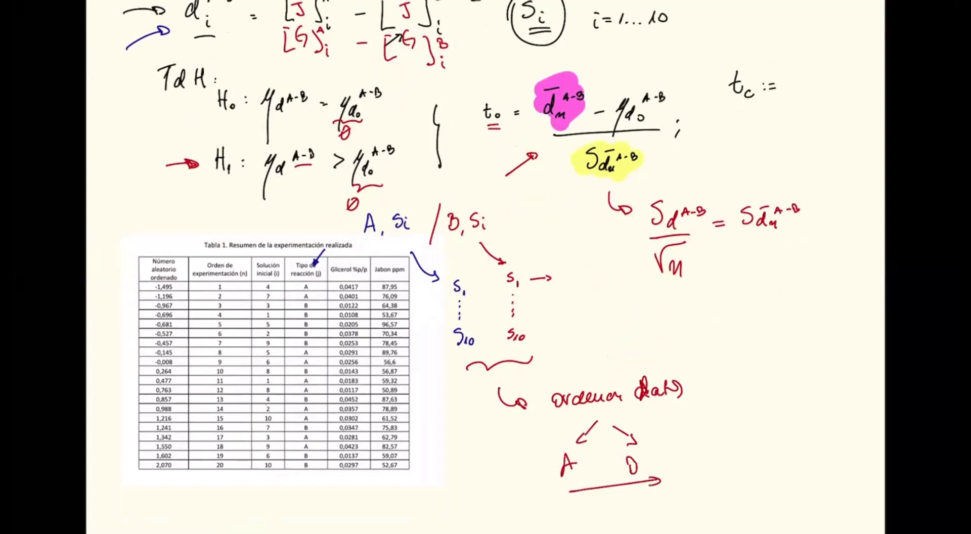
pyautogui.moveTo(701, 439)
pyautogui.mouseDown()
pyautogui.moveTo(693, 451)
pyautogui.moveTo(720, 455)
pyautogui.mouseUp()
pyautogui.moveTo(723, 454); pyautogui.dragTo(743, 456)
pyautogui.moveTo(752, 445); pyautogui.dragTo(752, 447)
# Draw arrows pointing at the pink mean term and the yellow S term.
pyautogui.scroll(1, 461, 263)
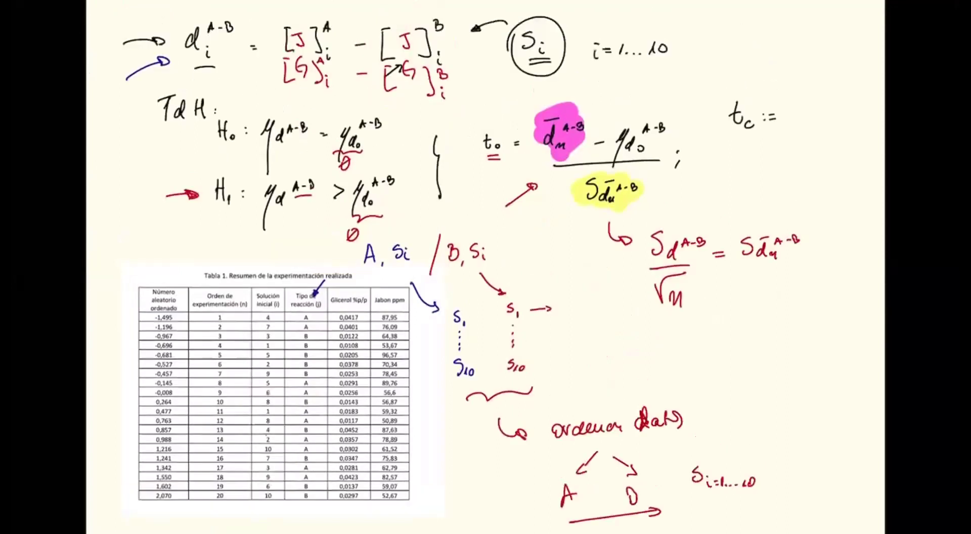
pyautogui.moveTo(591, 85); pyautogui.dragTo(585, 102)
pyautogui.moveTo(564, 232); pyautogui.dragTo(583, 221)
pyautogui.scroll(-1, 486, 266)
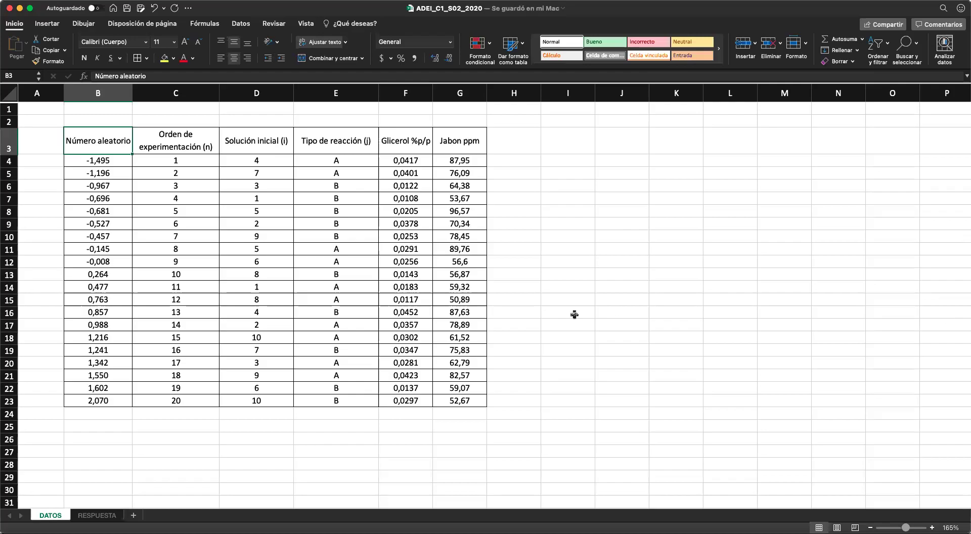
# Switch to the RESPUESTA sheet holding the A/B data template and statistics labels.
pyautogui.click(574, 315)
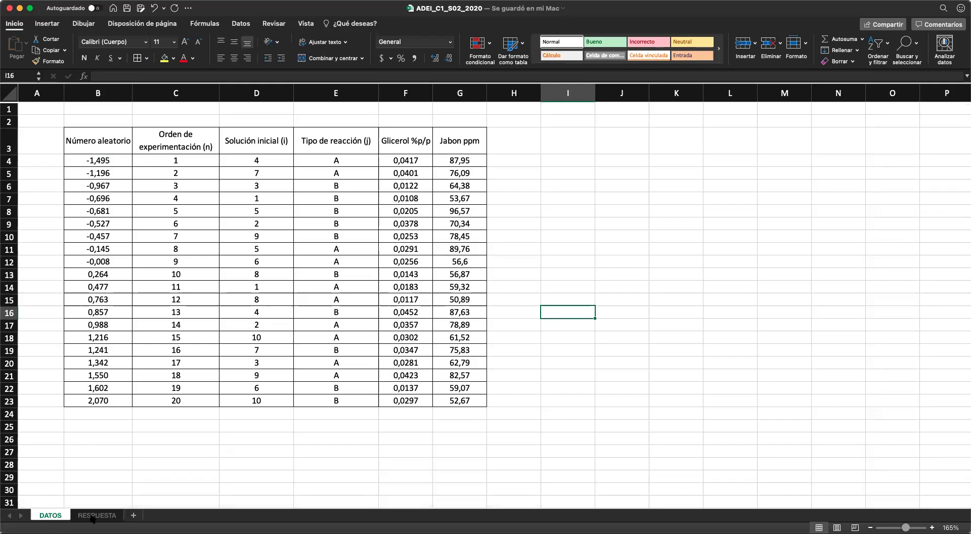
pyautogui.click(92, 516)
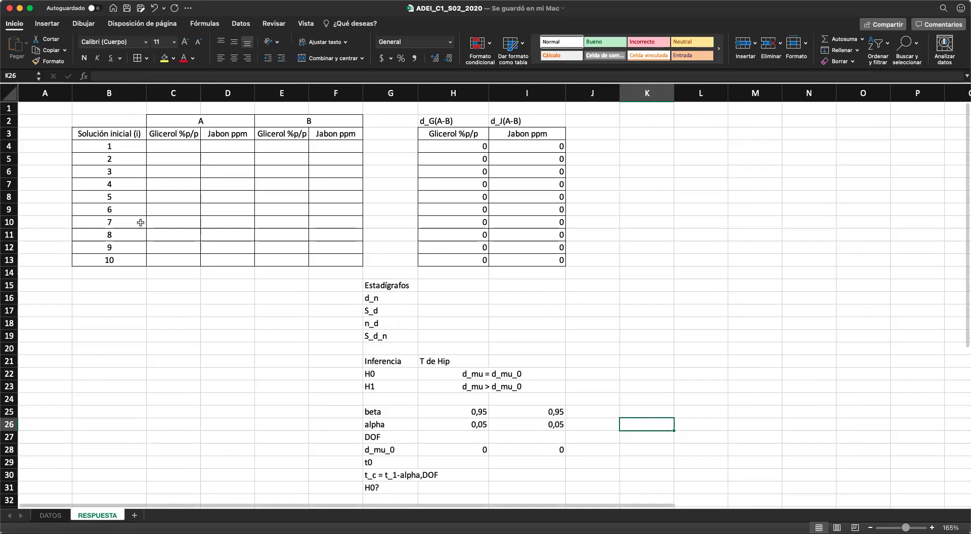
pyautogui.click(131, 147)
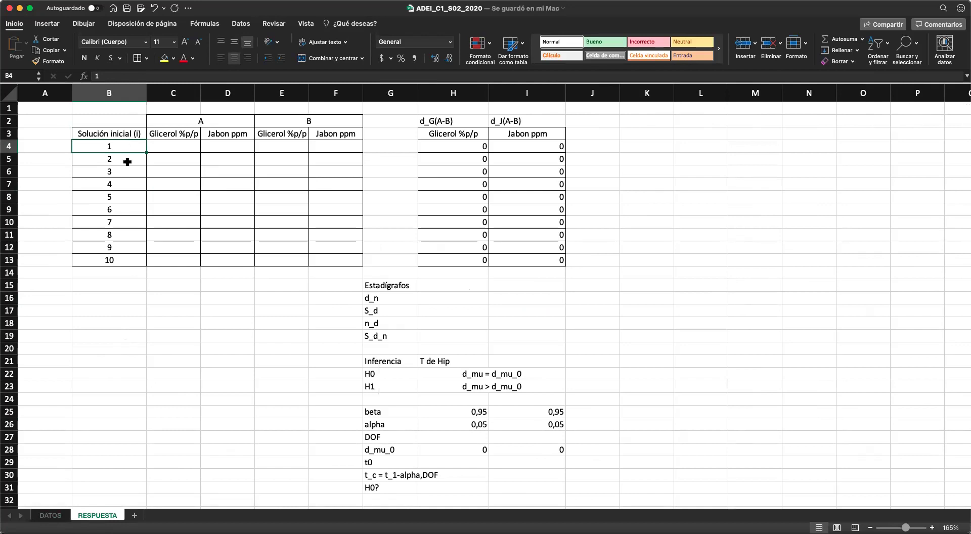
pyautogui.moveTo(127, 147); pyautogui.dragTo(127, 260)
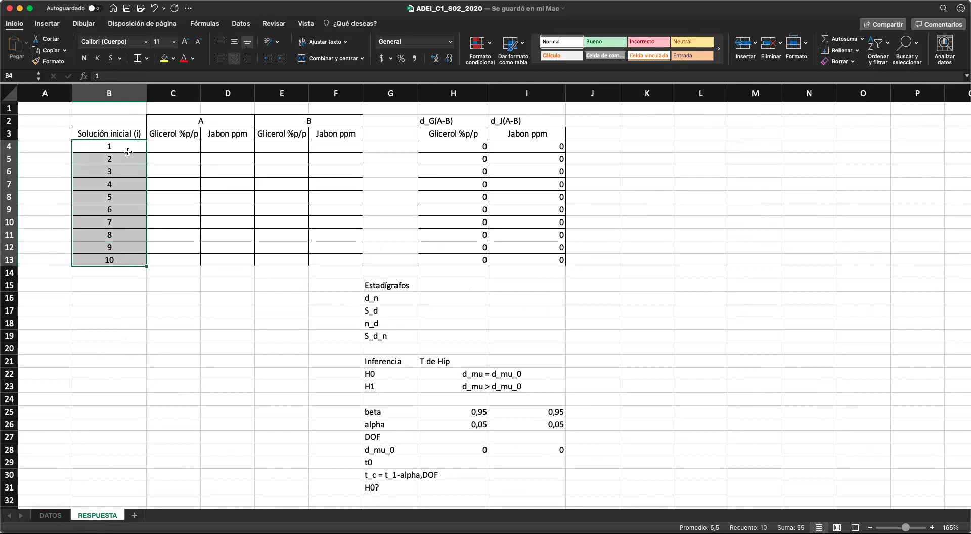
pyautogui.click(193, 148)
pyautogui.click(212, 122)
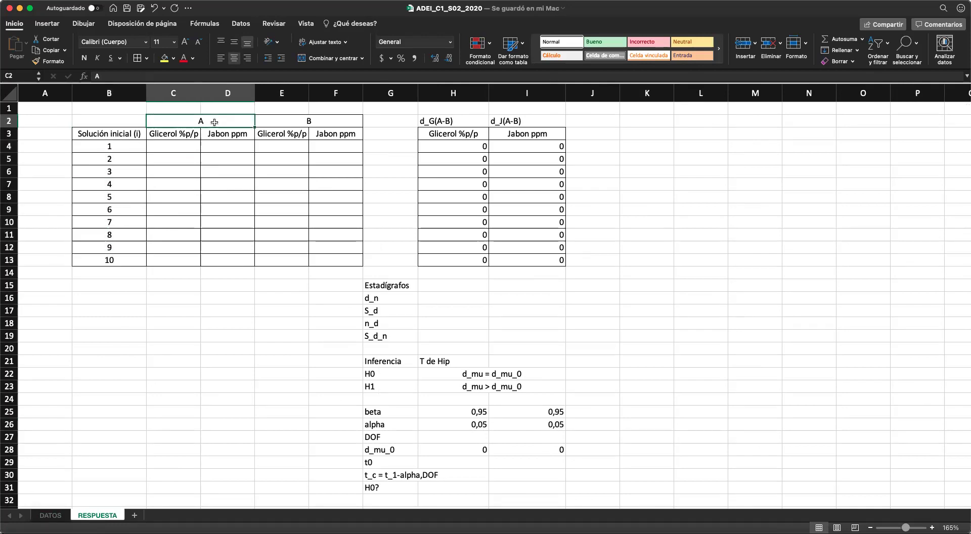
pyautogui.click(181, 135)
pyautogui.click(230, 138)
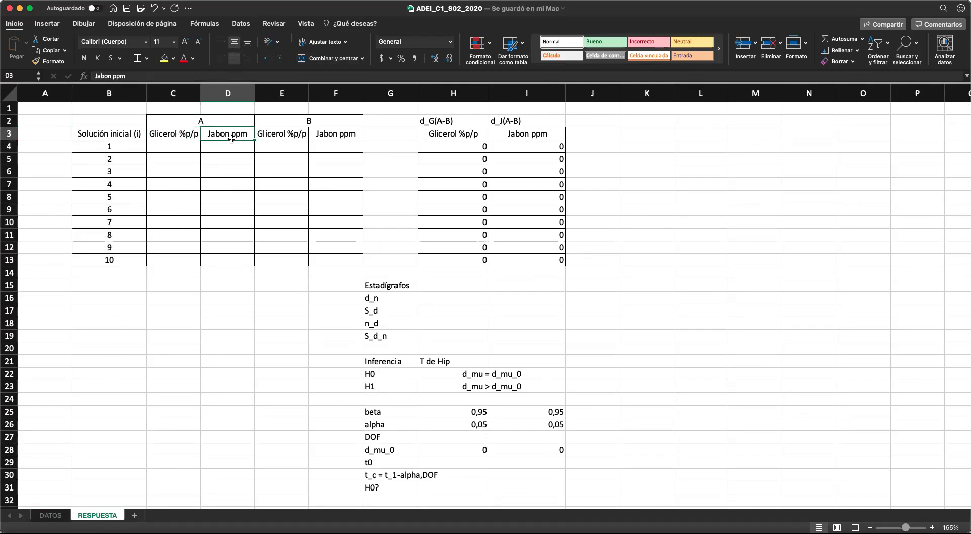
pyautogui.click(305, 119)
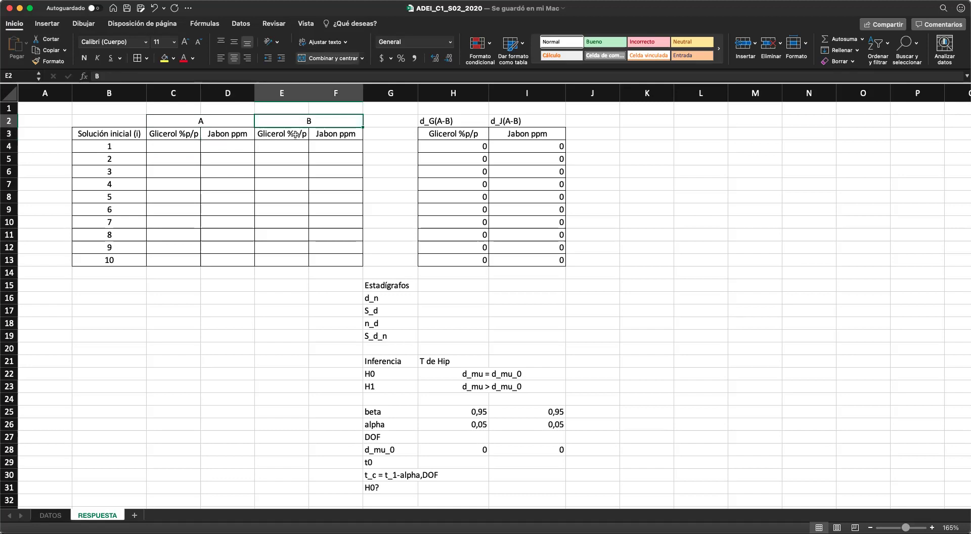
pyautogui.click(295, 135)
pyautogui.click(330, 134)
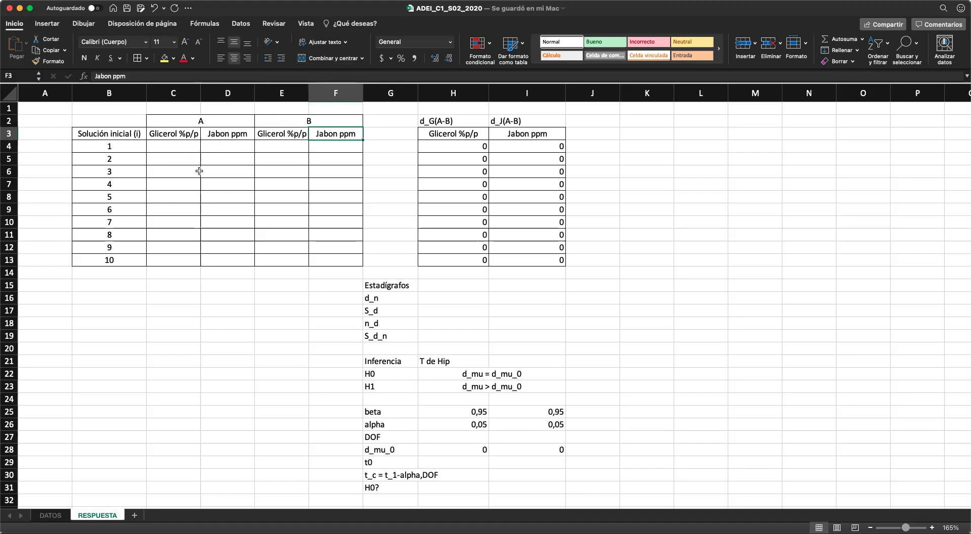
pyautogui.click(477, 147)
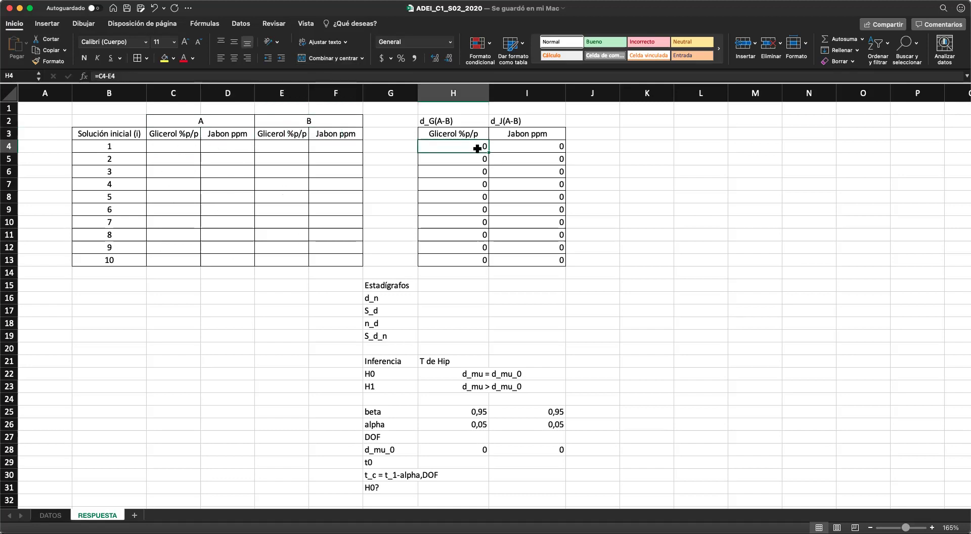
pyautogui.doubleClick(471, 146)
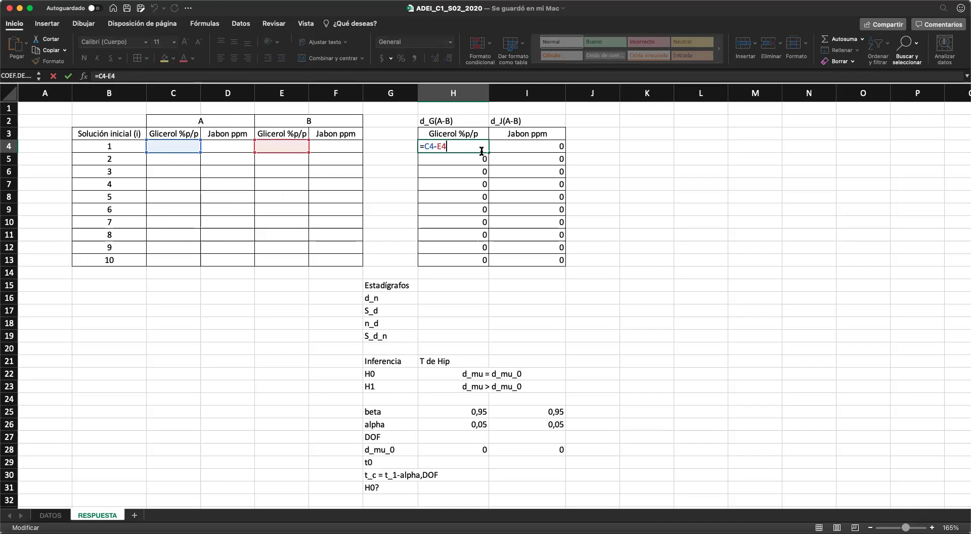
pyautogui.press('Escape')
pyautogui.doubleClick(511, 151)
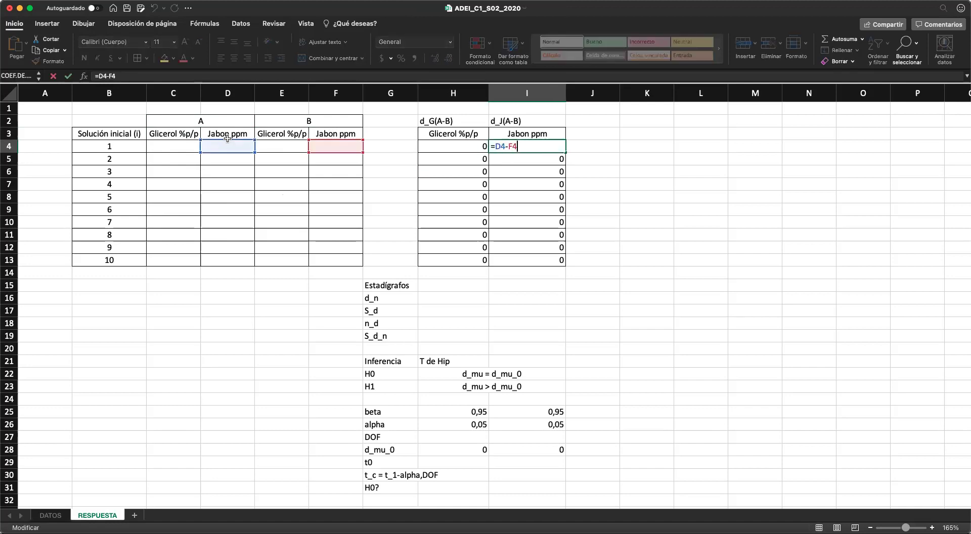
pyautogui.press('Escape')
pyautogui.click(100, 146)
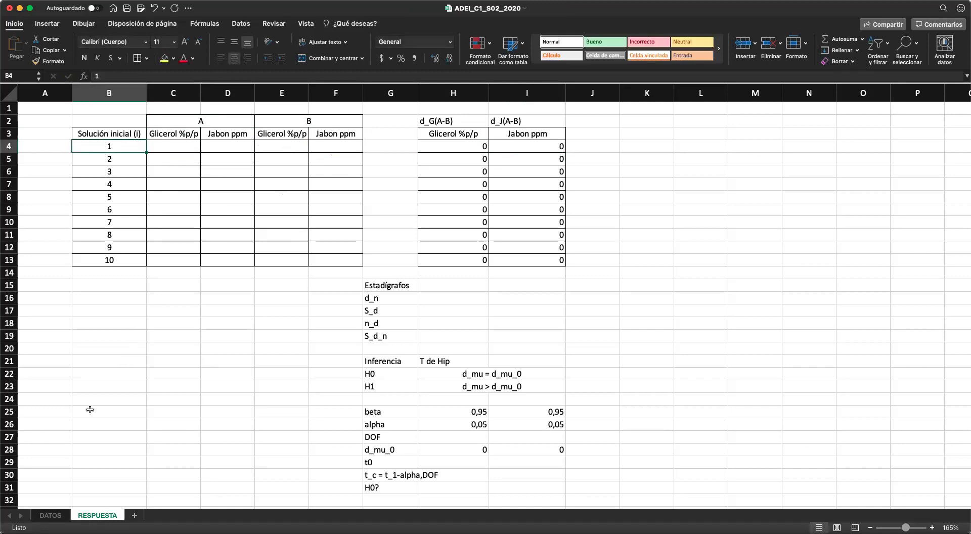
pyautogui.click(51, 515)
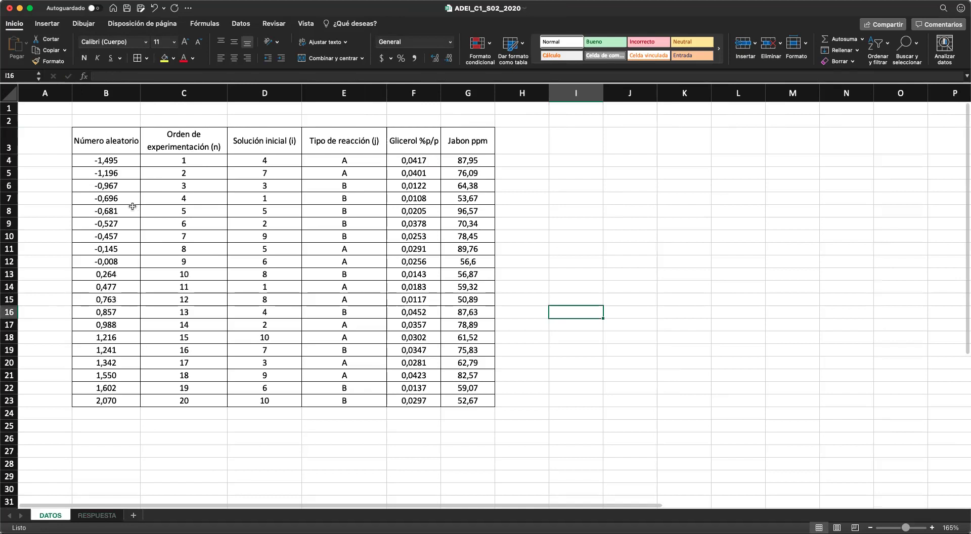
pyautogui.click(118, 137)
pyautogui.moveTo(118, 137); pyautogui.dragTo(445, 144)
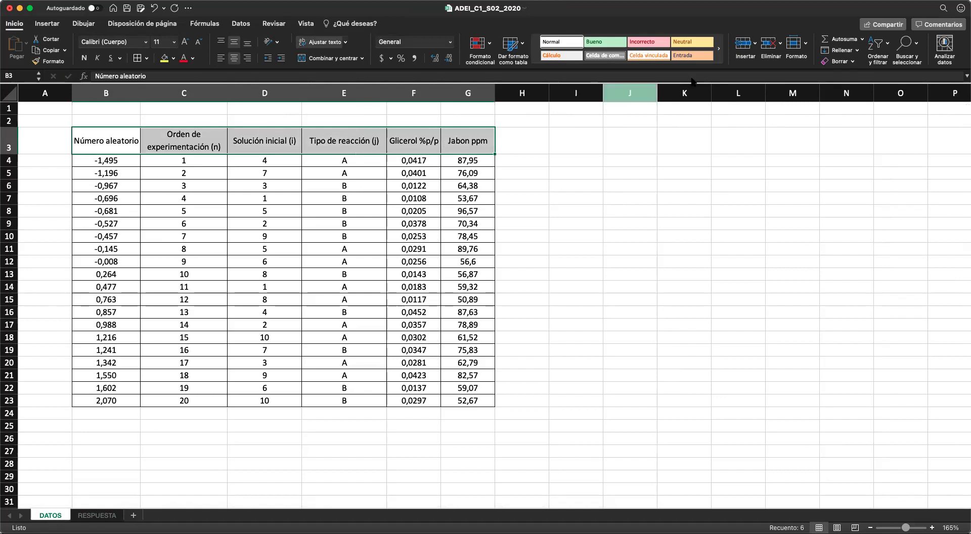
pyautogui.click(887, 49)
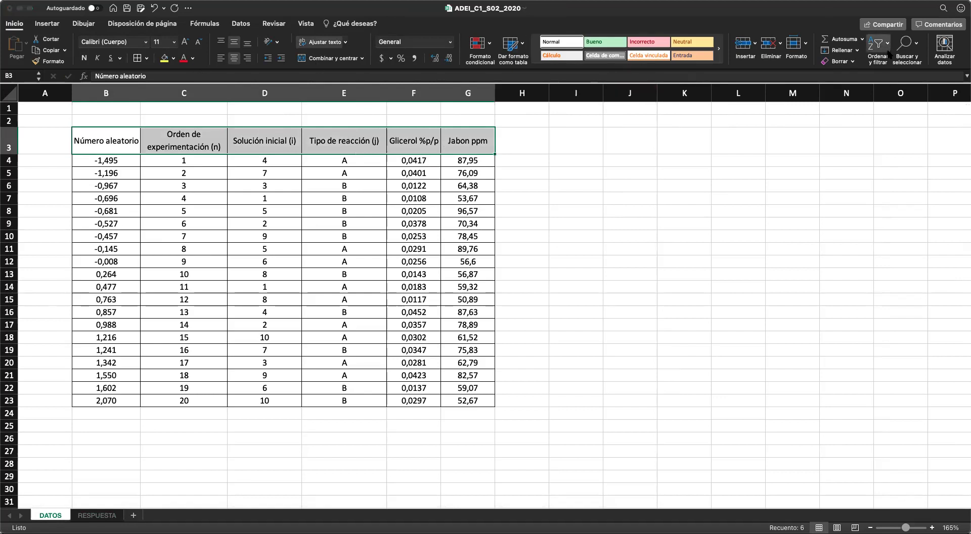
pyautogui.click(886, 107)
pyautogui.click(578, 226)
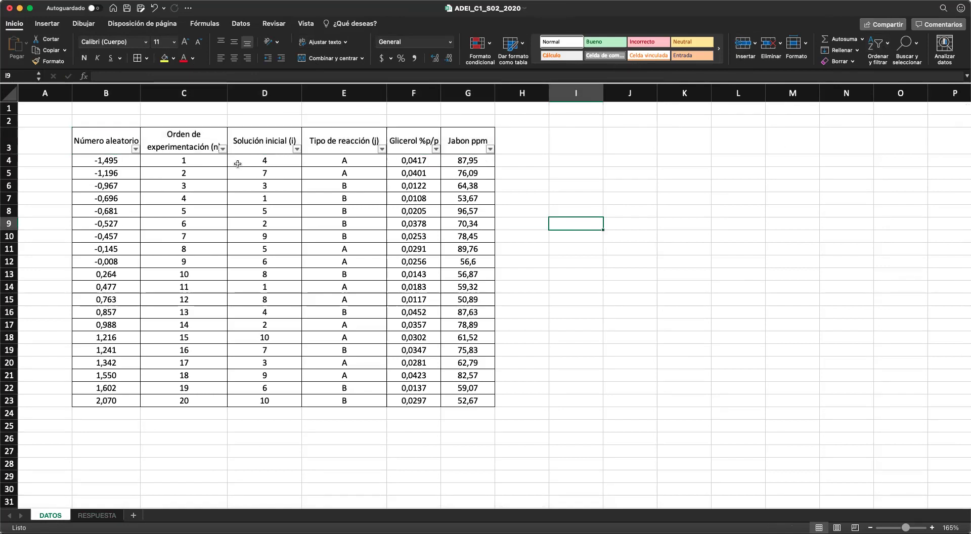
pyautogui.click(381, 150)
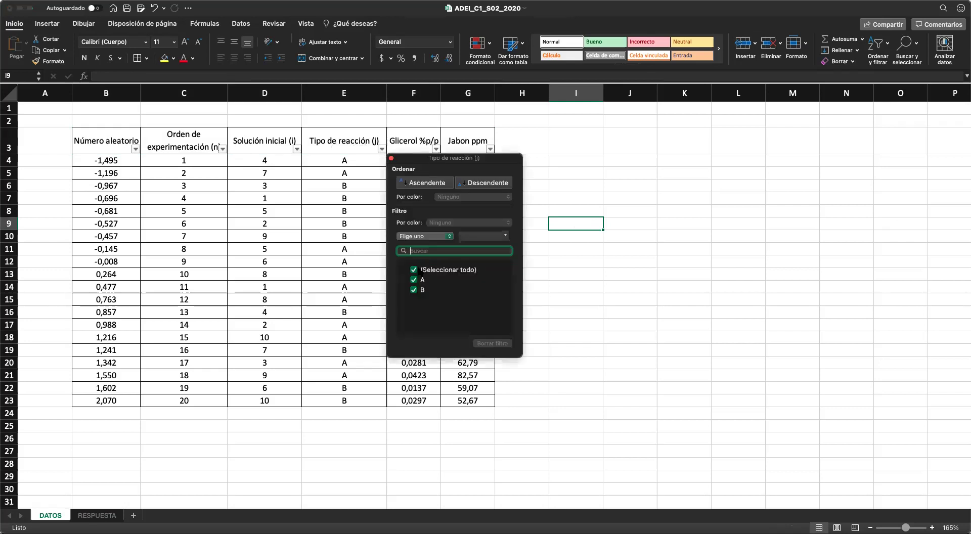
pyautogui.click(413, 290)
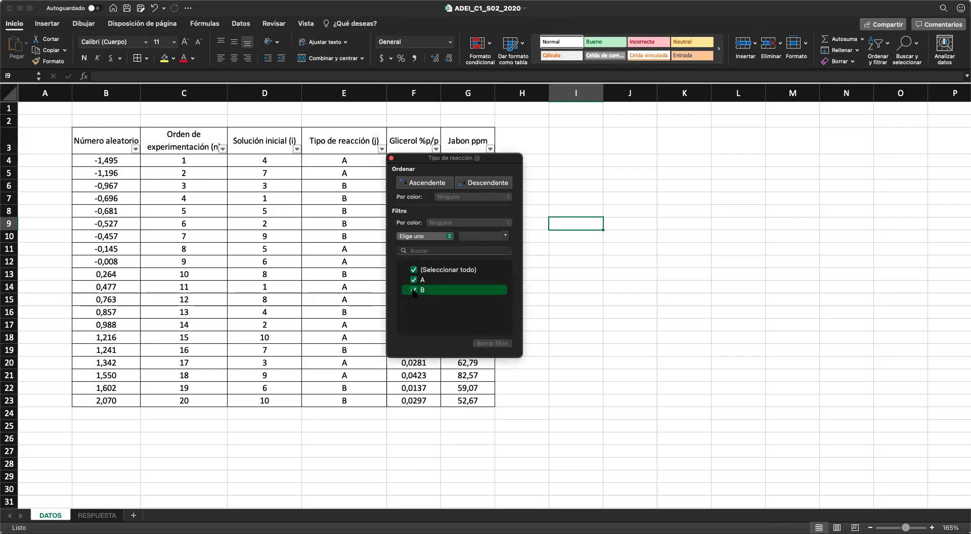
pyautogui.click(391, 158)
pyautogui.click(434, 294)
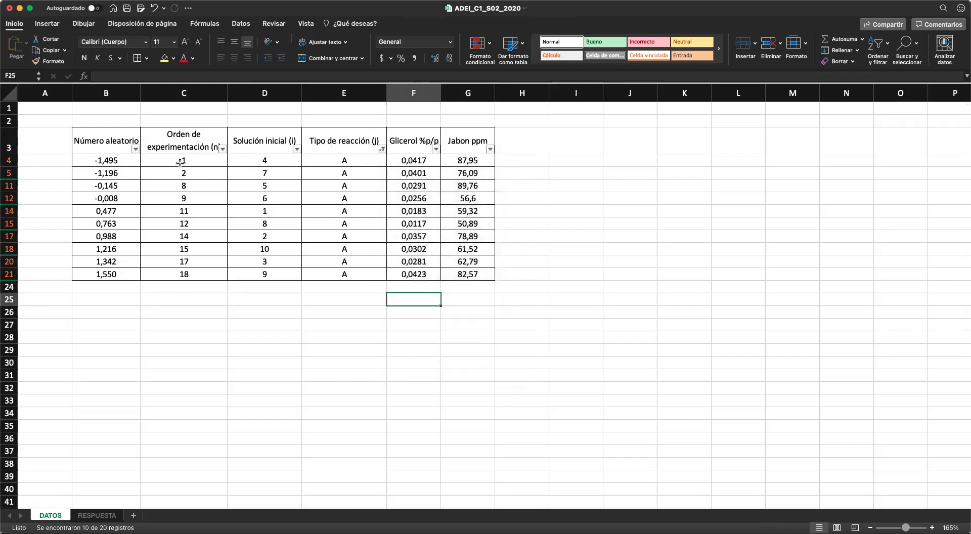
pyautogui.click(336, 165)
pyautogui.moveTo(335, 165); pyautogui.dragTo(461, 265)
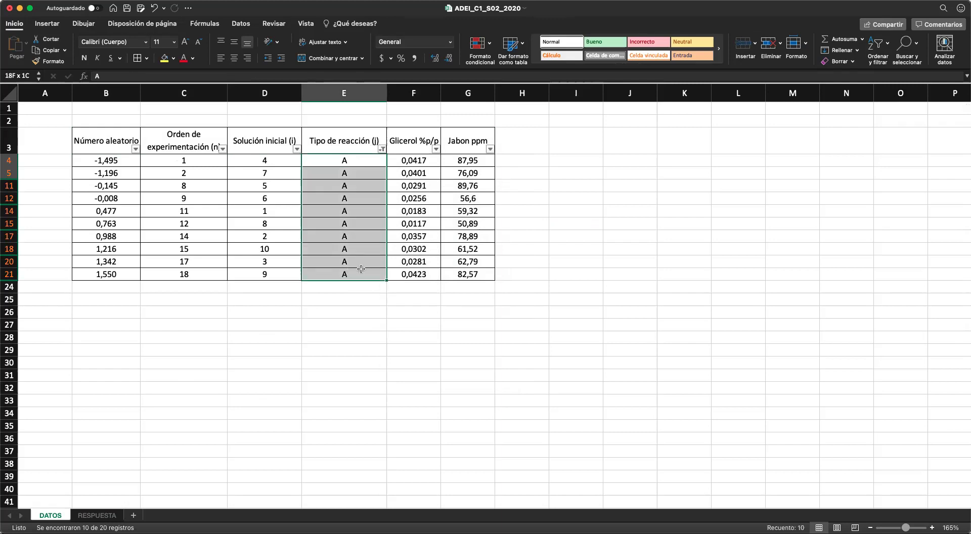
pyautogui.click(306, 311)
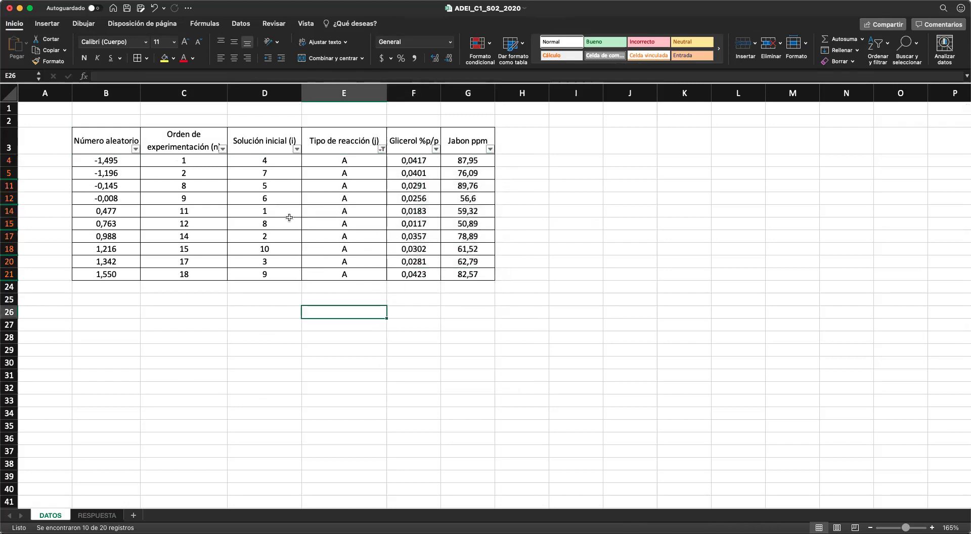
pyautogui.click(254, 163)
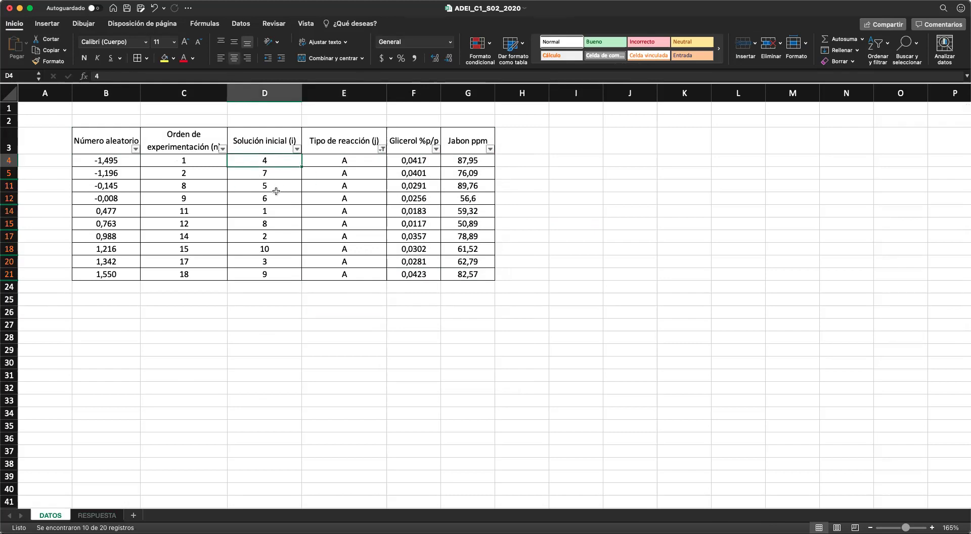
pyautogui.click(211, 160)
pyautogui.click(201, 179)
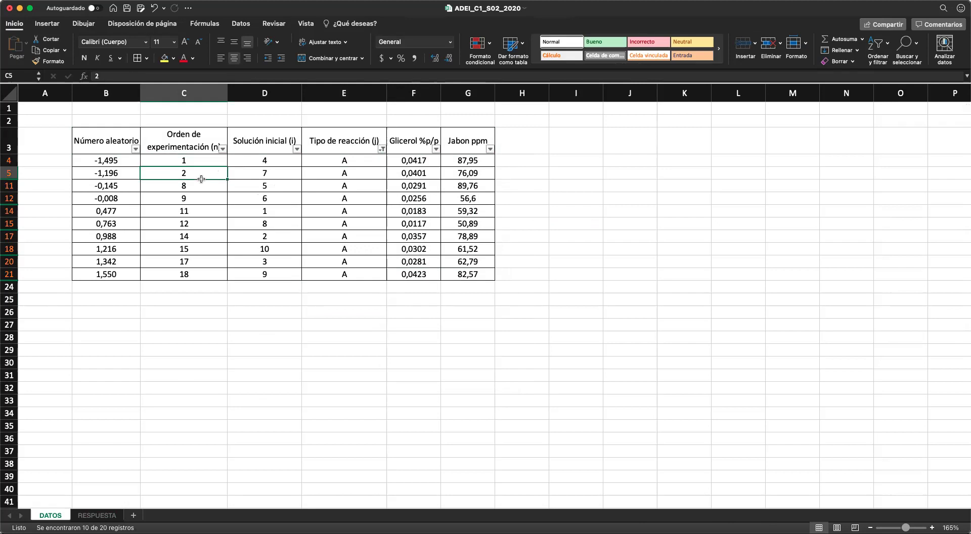
pyautogui.click(201, 198)
pyautogui.moveTo(196, 162); pyautogui.dragTo(196, 212)
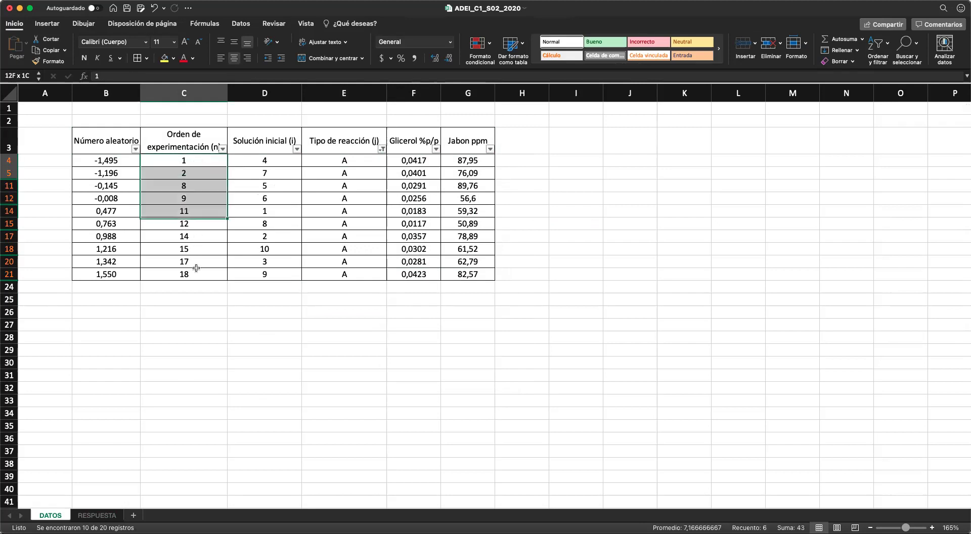
pyautogui.moveTo(196, 268); pyautogui.dragTo(194, 276)
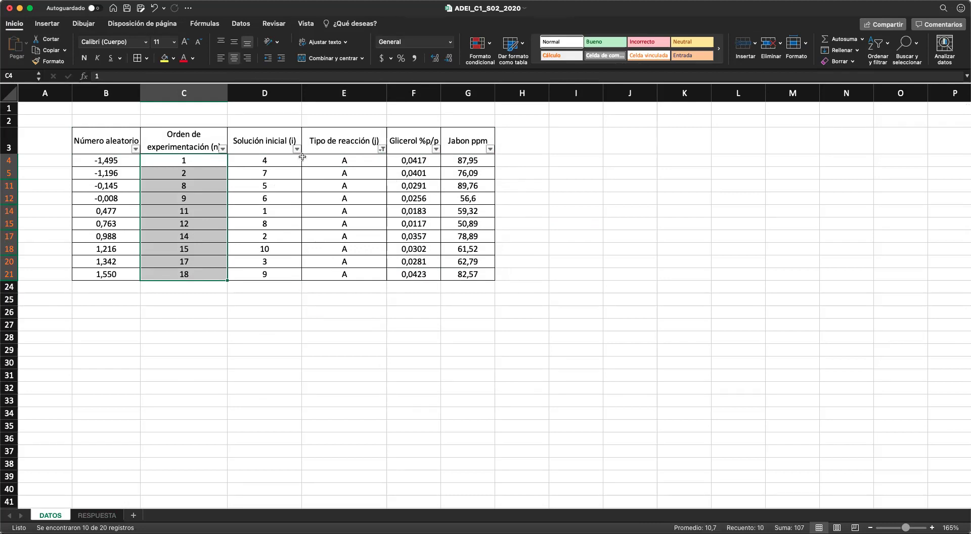
pyautogui.click(281, 291)
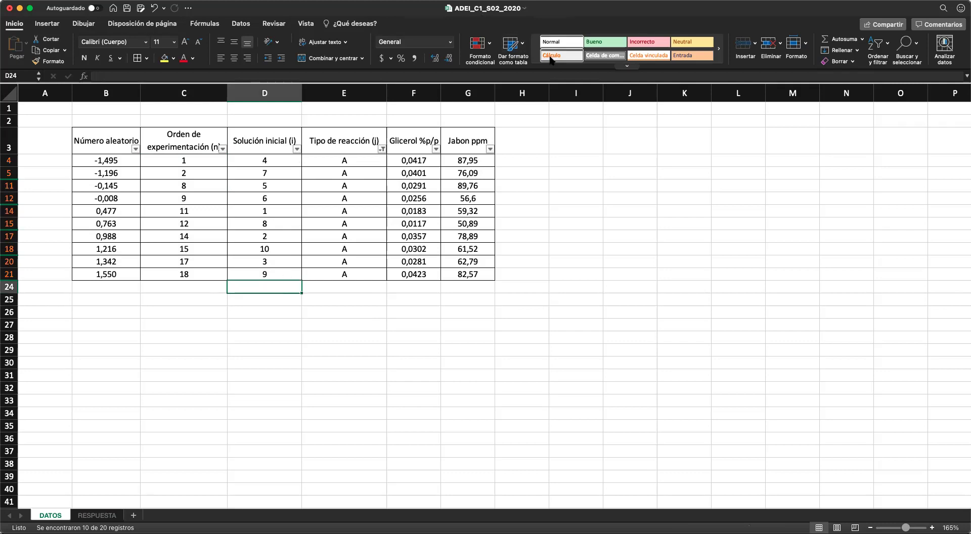
# Sort the DATOS table by Solución inicial in ascending order.
pyautogui.click(296, 149)
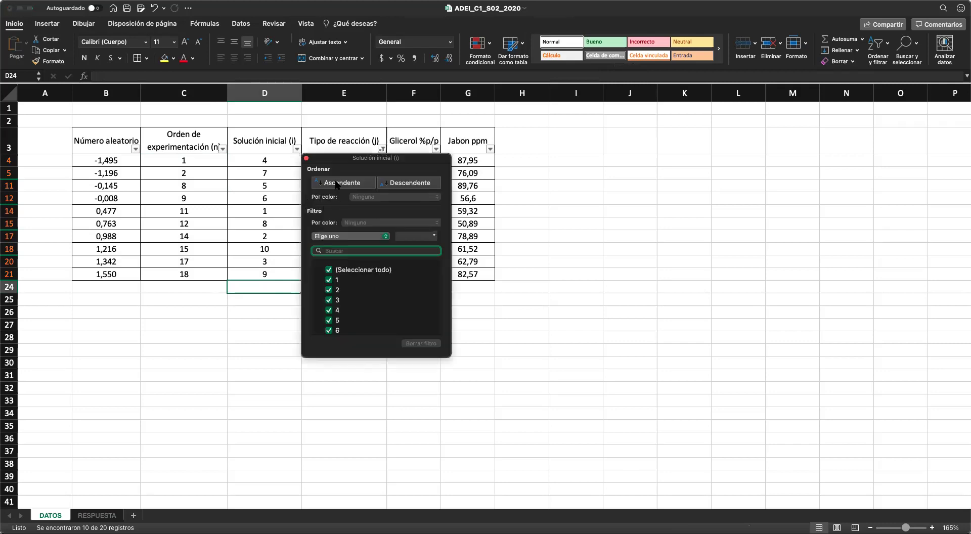
pyautogui.click(337, 184)
pyautogui.click(305, 158)
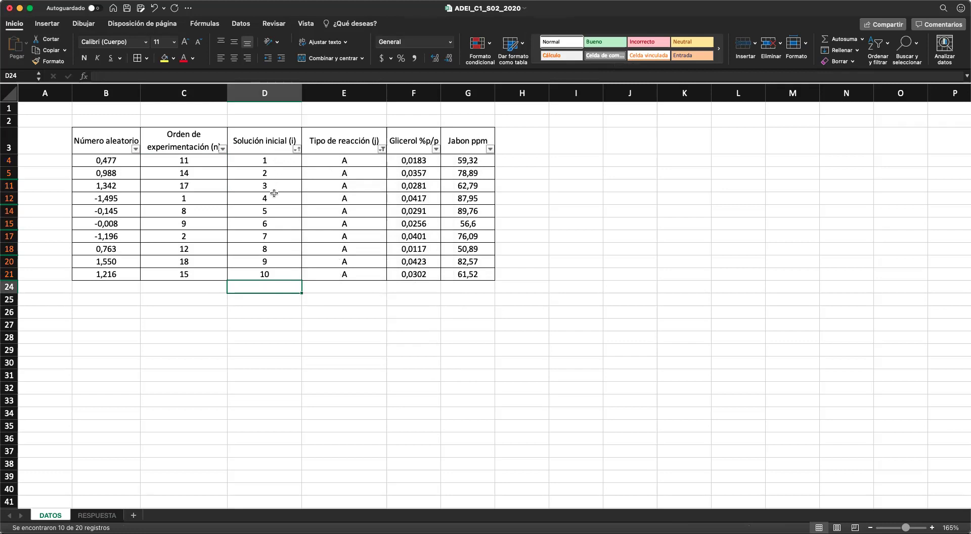
# Copy the type A Glicerol and Jabon values into RESPUESTA's A columns starting at C4.
pyautogui.moveTo(415, 160); pyautogui.dragTo(467, 273)
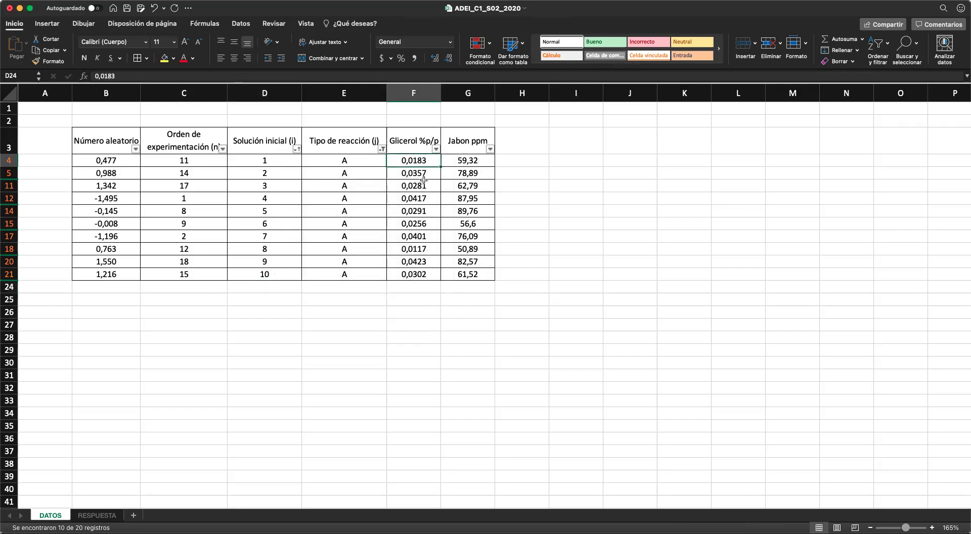
pyautogui.press('super+c')
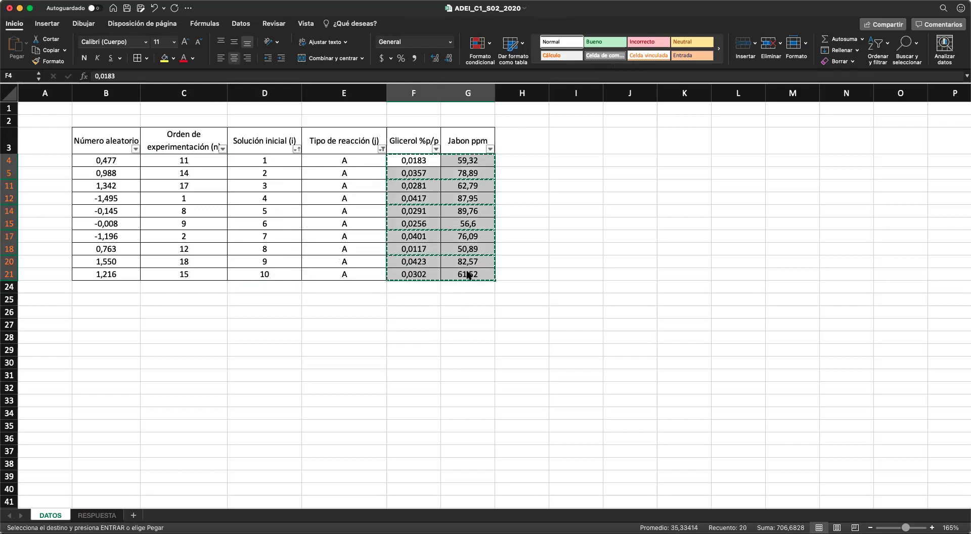
pyautogui.click(97, 515)
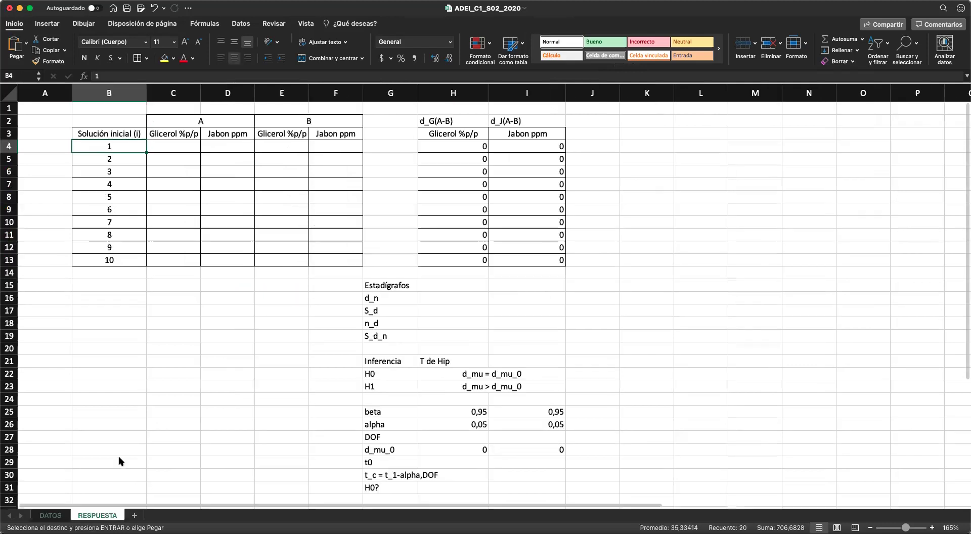
pyautogui.click(178, 145)
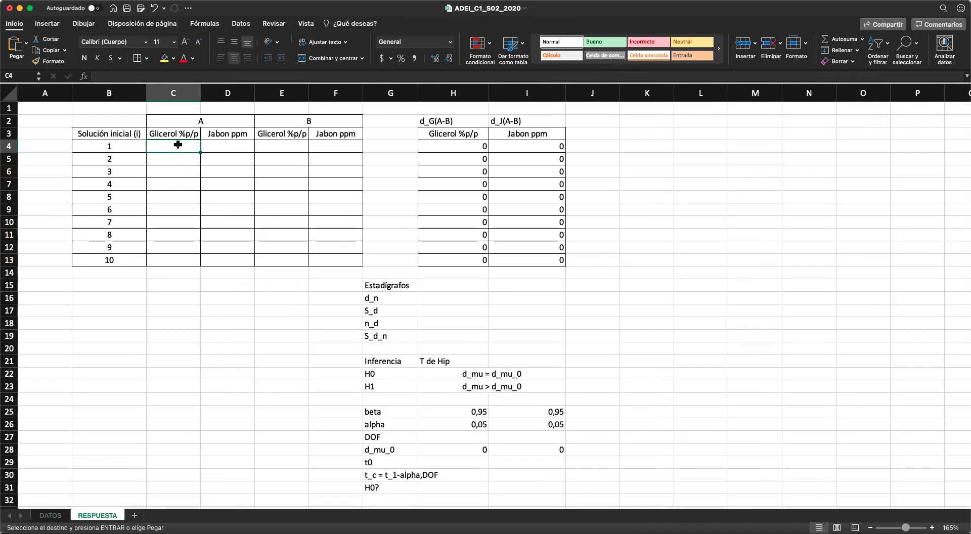
pyautogui.press('super+v')
pyautogui.click(203, 335)
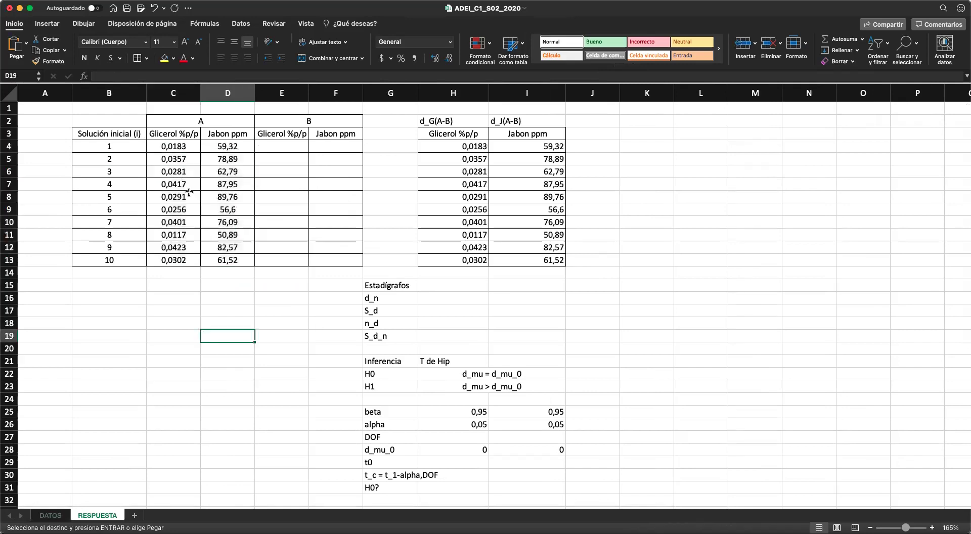
pyautogui.click(50, 516)
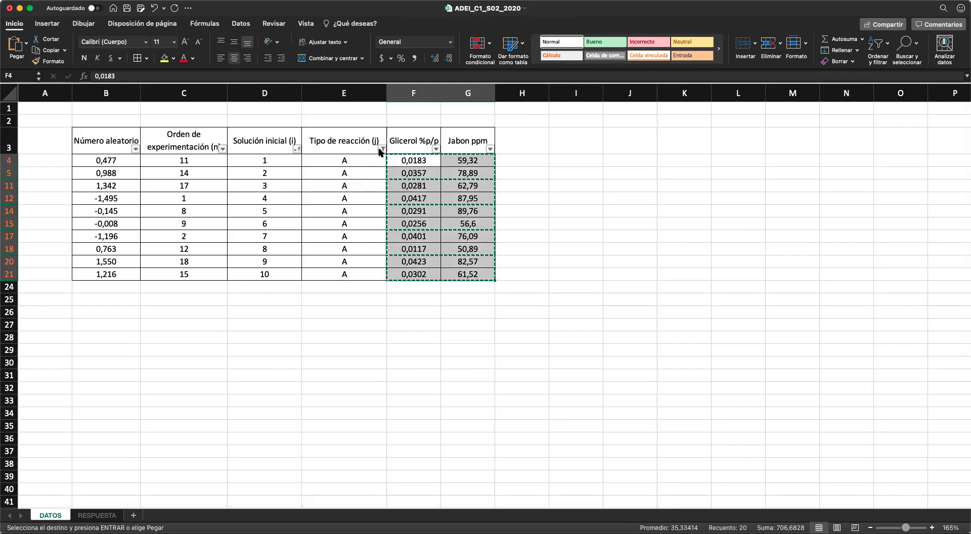
# Filter the Tipo de reacción column to show only type B runs.
pyautogui.click(381, 150)
pyautogui.click(414, 305)
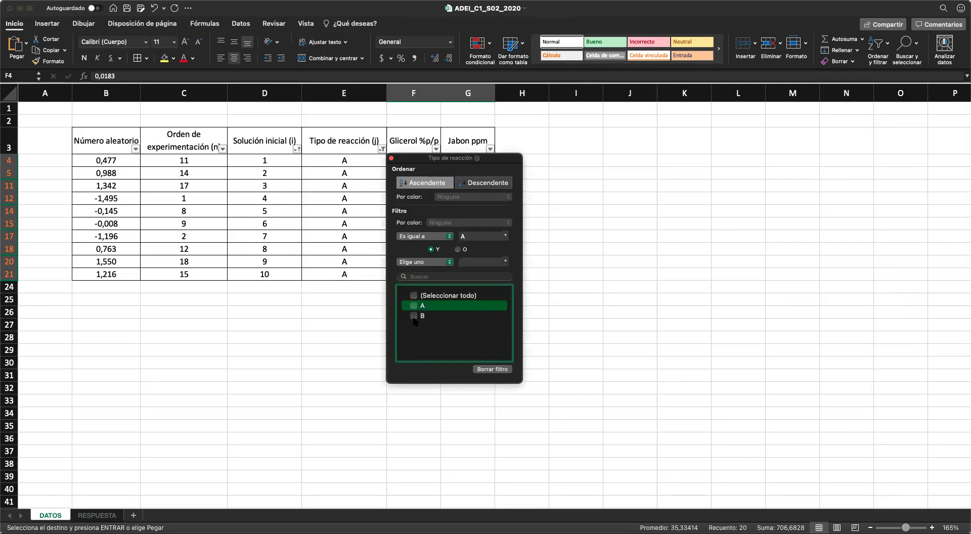
pyautogui.click(414, 316)
pyautogui.click(391, 157)
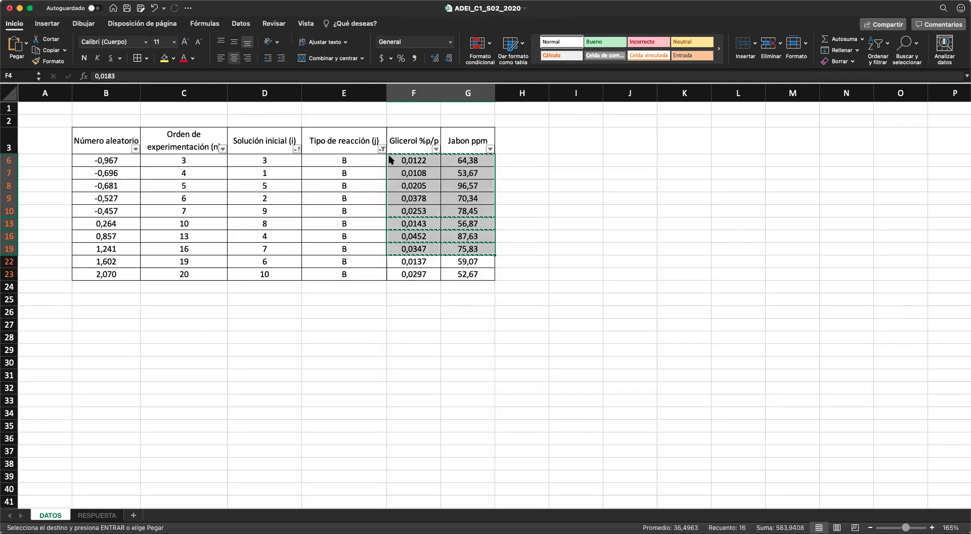
pyautogui.click(314, 318)
pyautogui.press('Escape')
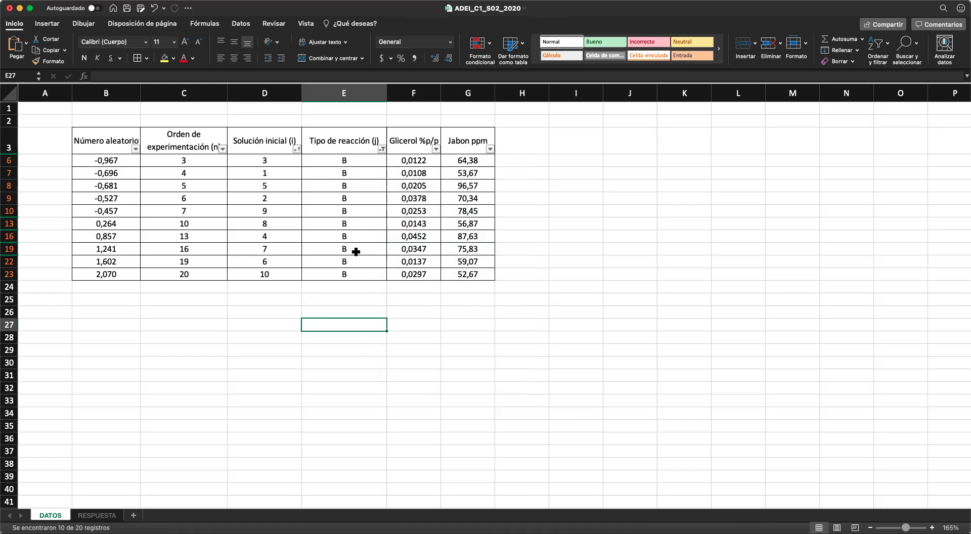
# Sort the type B runs by Solución inicial ascending and copy their Glicerol and Jabon values.
pyautogui.click(296, 150)
pyautogui.click(348, 184)
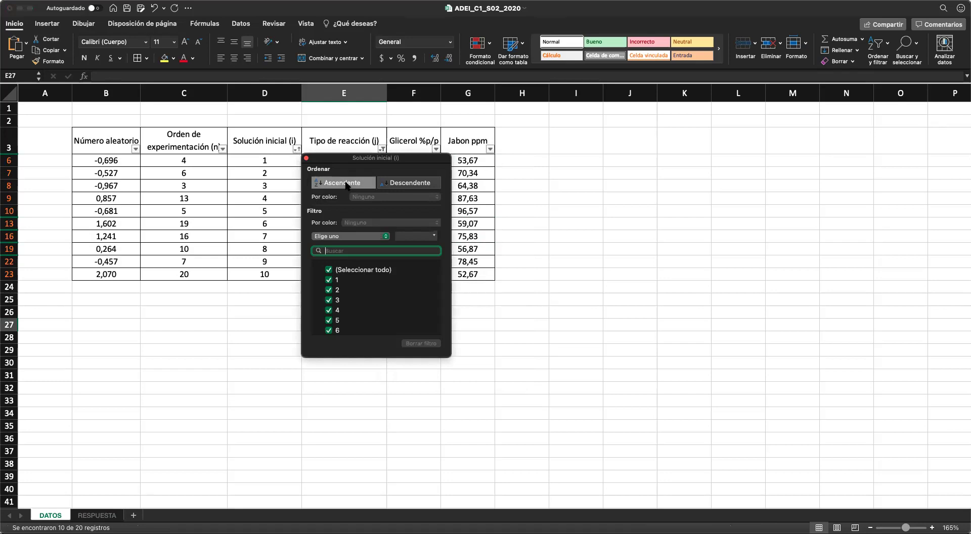
pyautogui.click(306, 158)
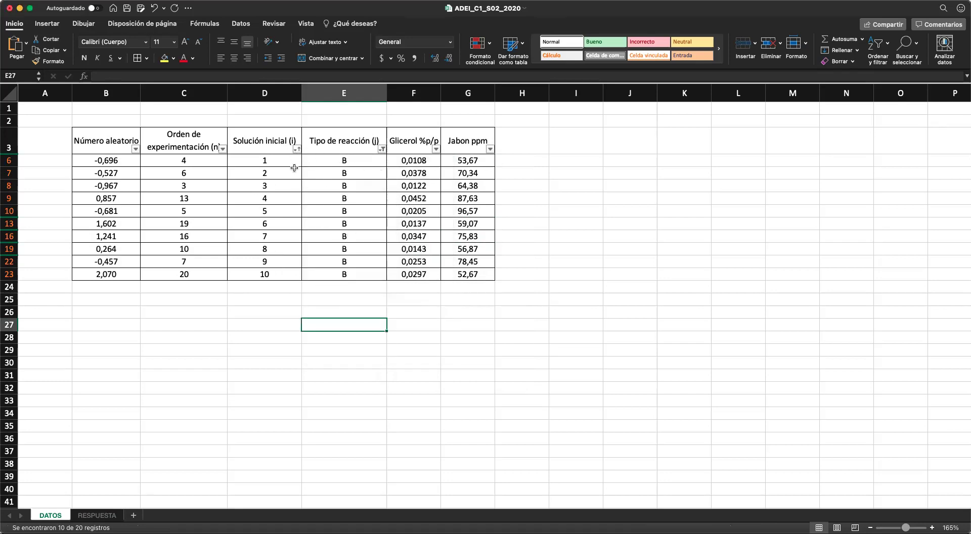
pyautogui.moveTo(412, 161); pyautogui.dragTo(466, 275)
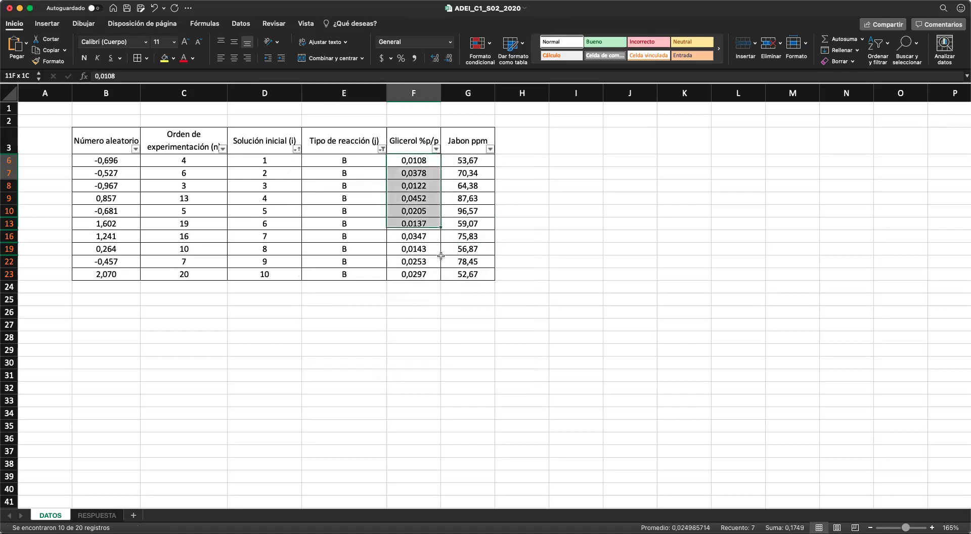
pyautogui.press('super+c')
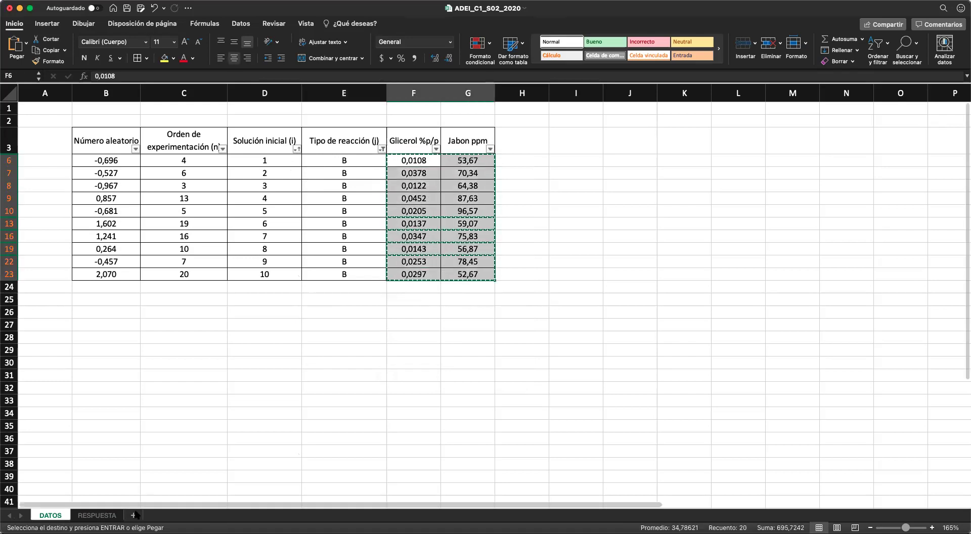
pyautogui.click(97, 515)
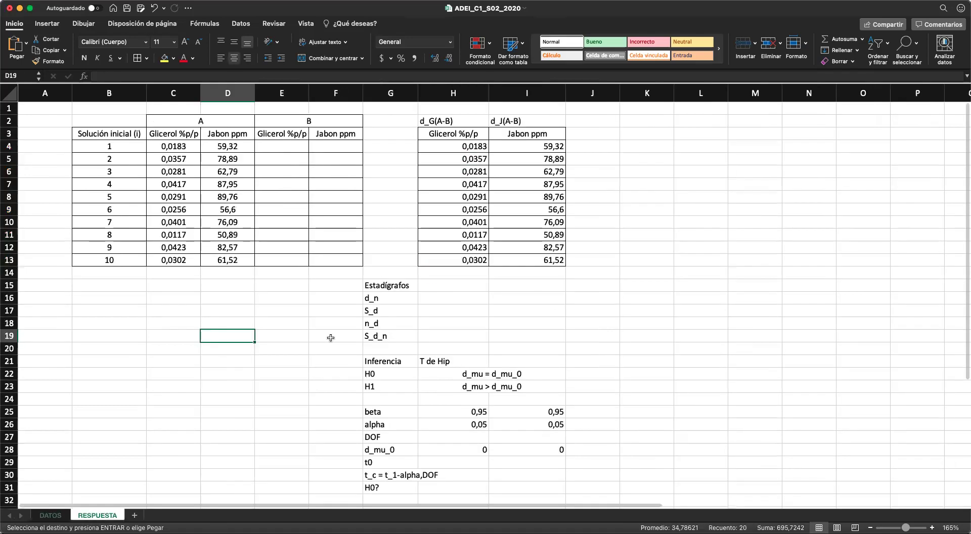
# Verify the H4 glycerol difference =C4-E4 and commit the I4 soap difference =D4-F4.
pyautogui.click(288, 145)
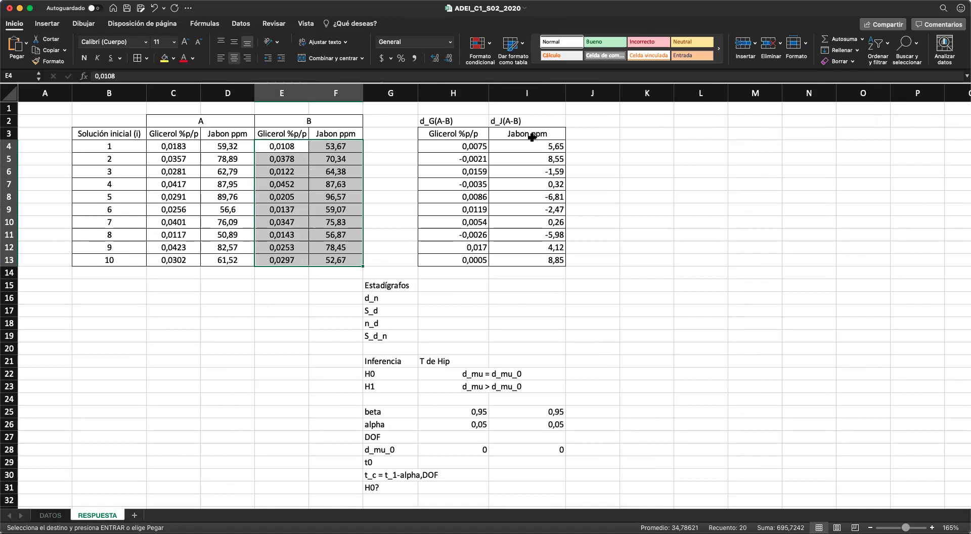
pyautogui.click(451, 145)
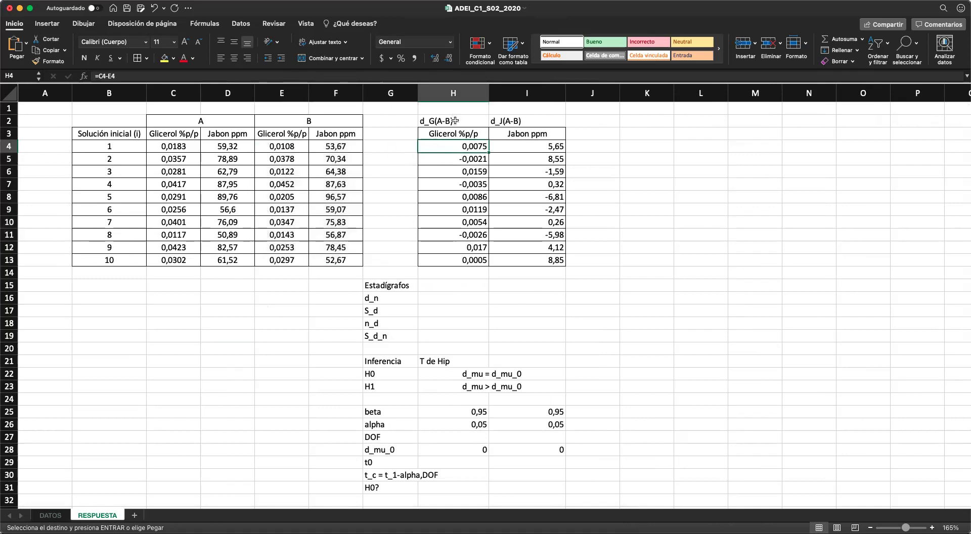
pyautogui.doubleClick(444, 145)
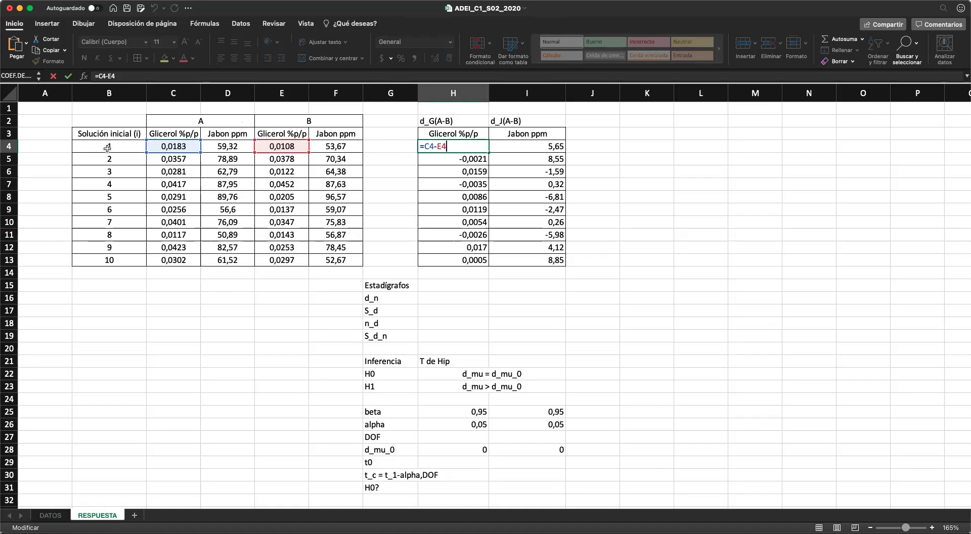
pyautogui.press('Return')
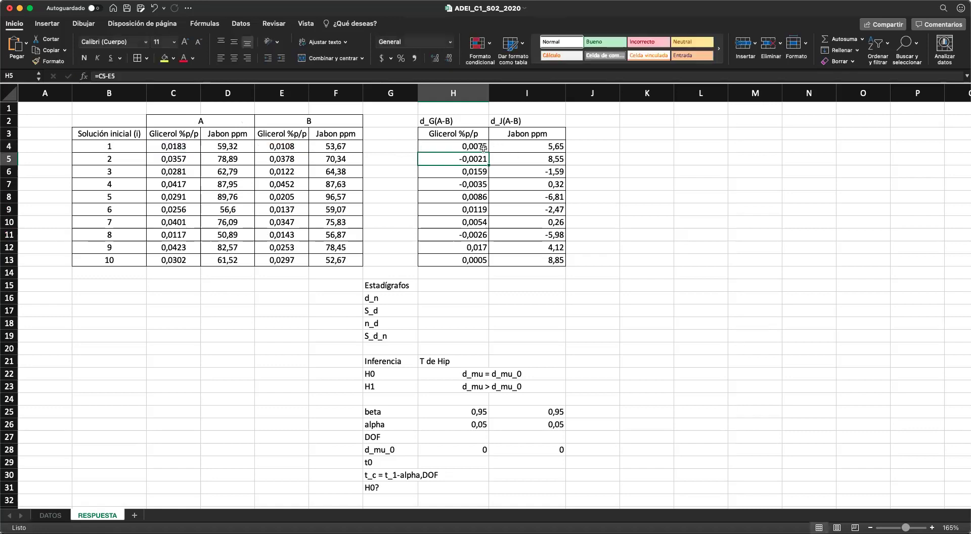
pyautogui.click(482, 146)
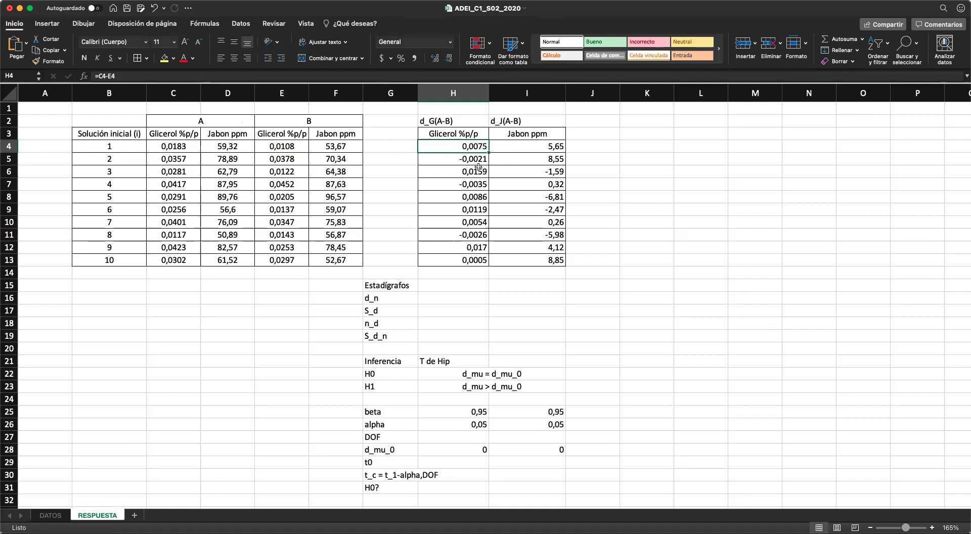
pyautogui.doubleClick(533, 147)
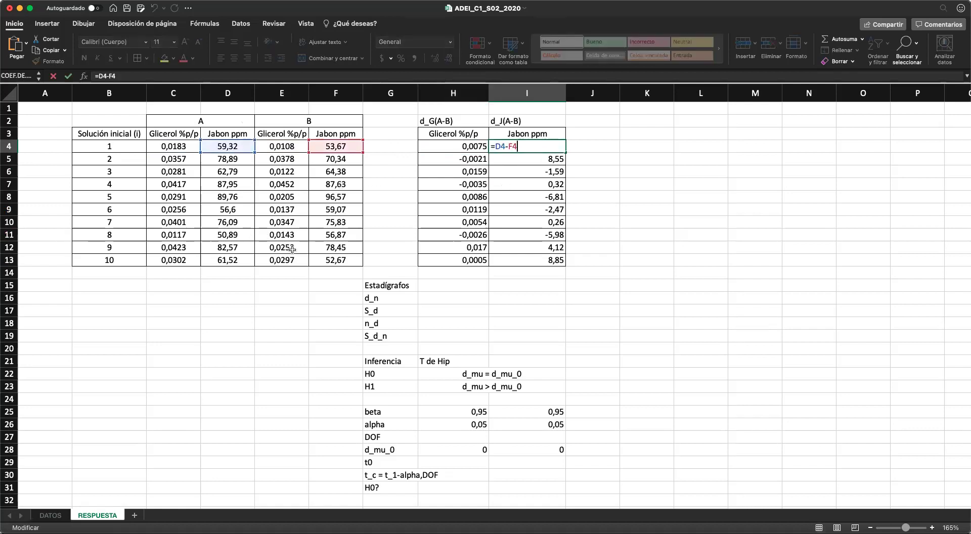
pyautogui.press('Return')
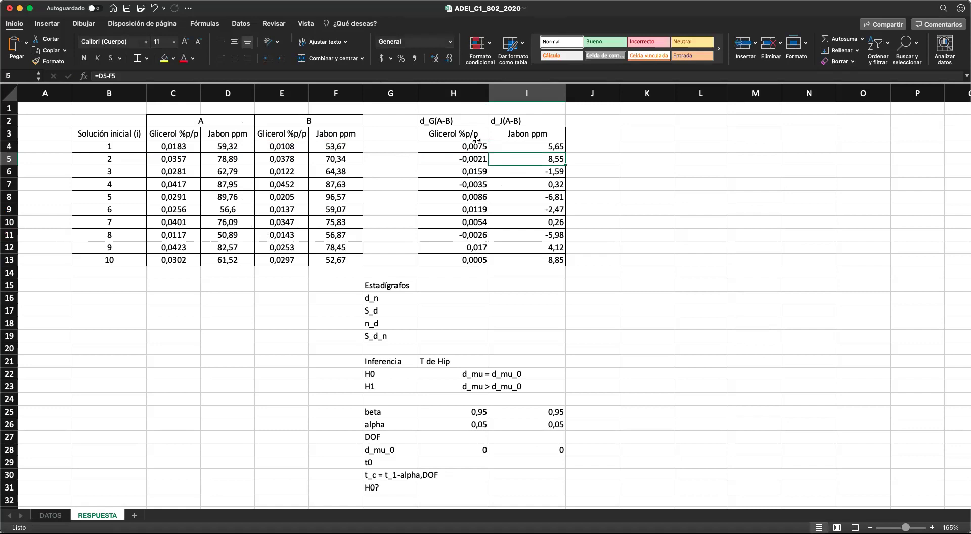
pyautogui.click(448, 289)
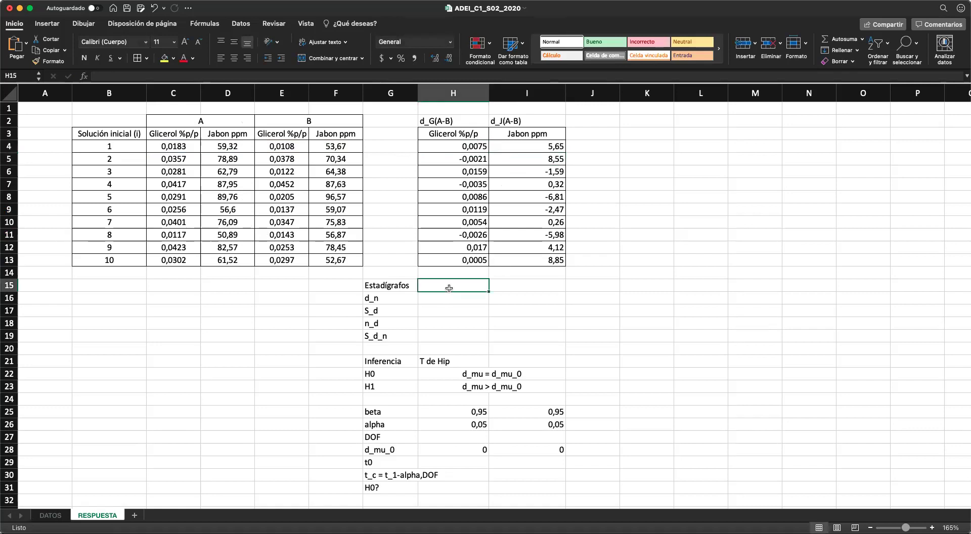
# Enter =PROMEDIO(H4:H13) in the glycerol d_n cell, giving 0,0059.
pyautogui.click(401, 286)
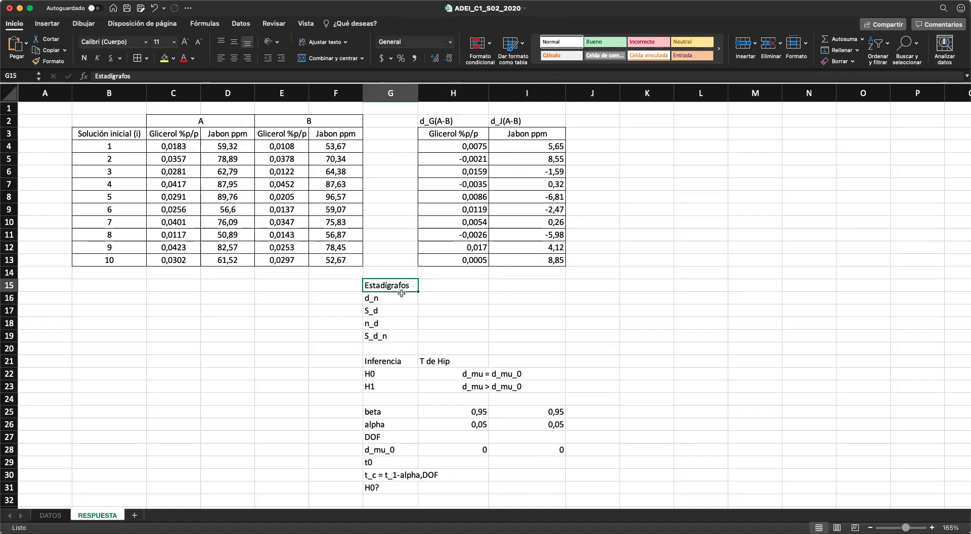
pyautogui.click(439, 301)
pyautogui.write('=pro')
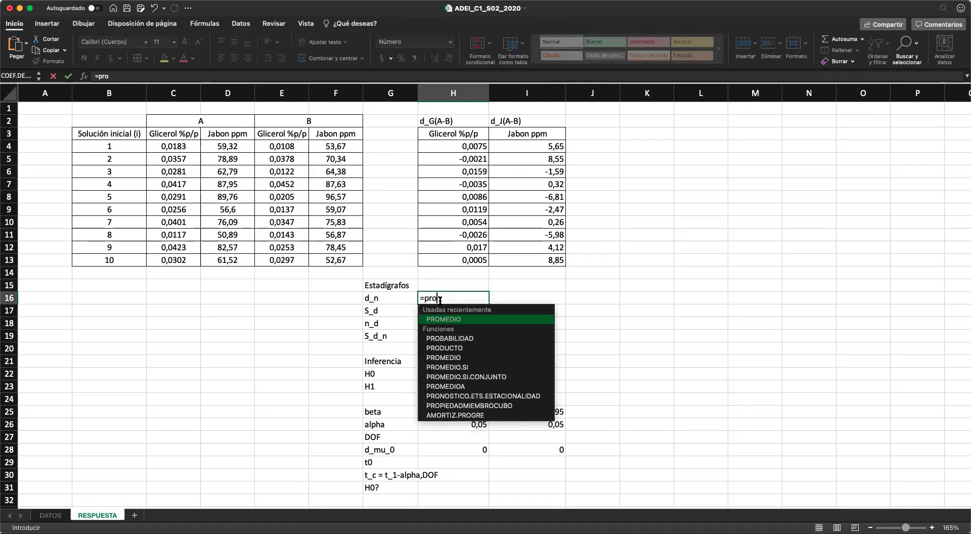
pyautogui.write('m')
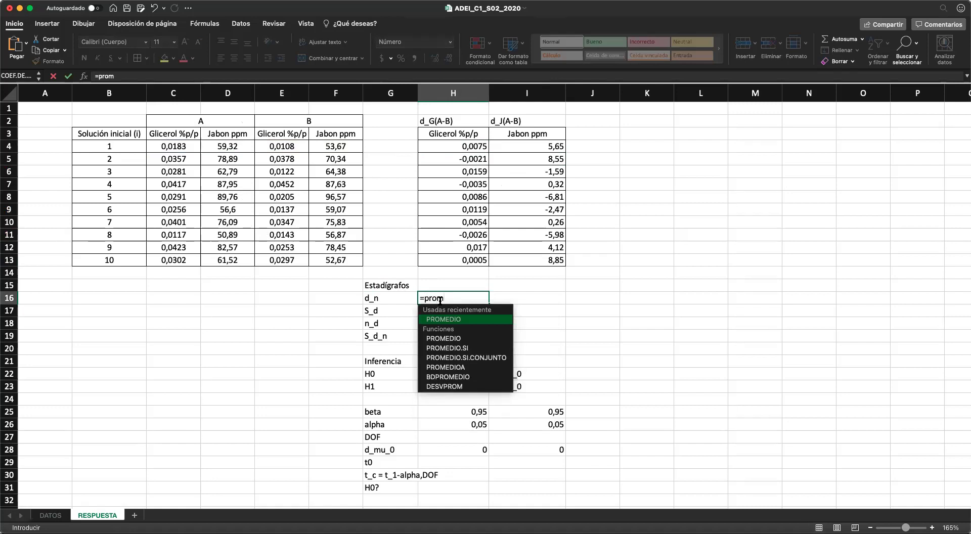
pyautogui.press('Tab')
pyautogui.press('Up')
pyautogui.press('Up')
pyautogui.press('Up')
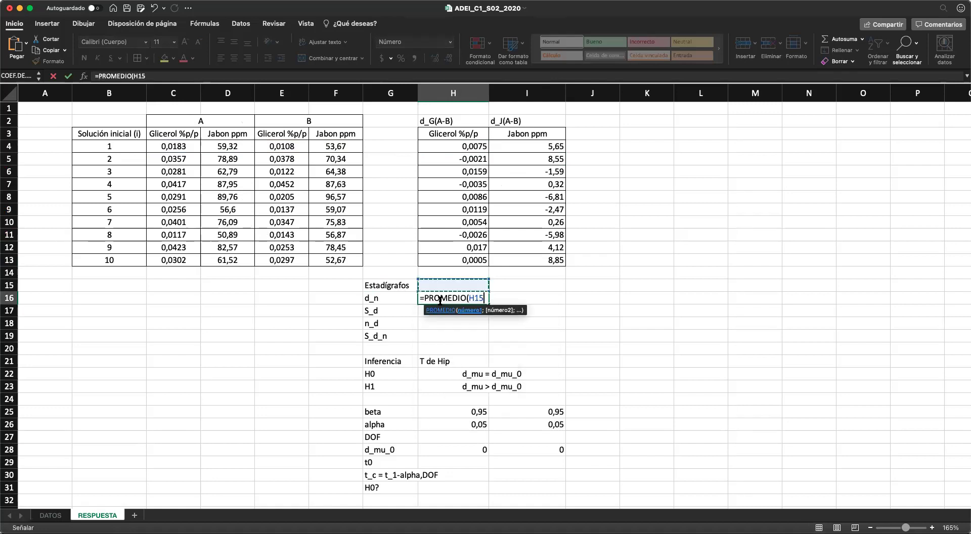
pyautogui.press('shift+super+Up')
pyautogui.hotkey('shift', 'Down')
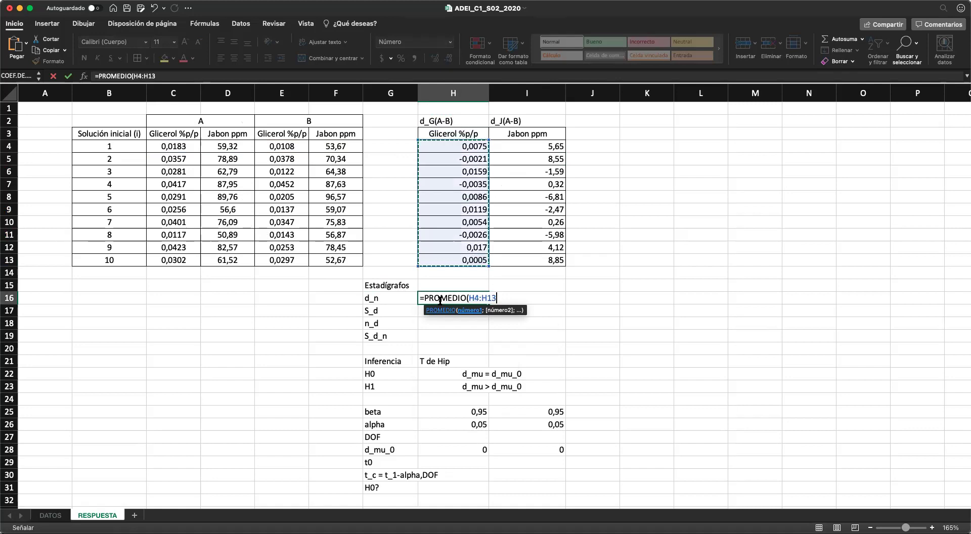
pyautogui.hotkey('ctrl', 'Return')
pyautogui.press('super+c')
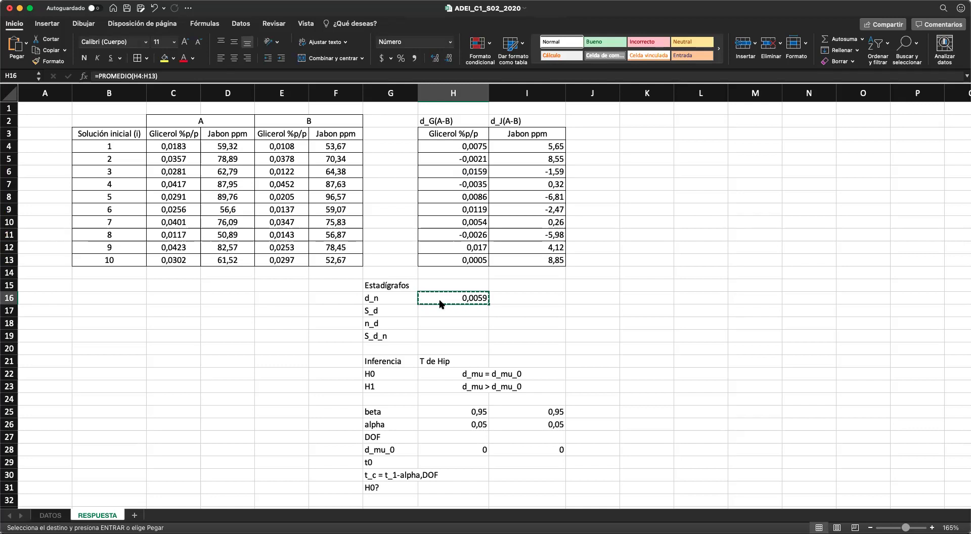
pyautogui.press('Escape')
# Enter =DESVEST.M(H4:H13) in H17 for the glycerol S_d, giving 0,0076.
pyautogui.click(440, 311)
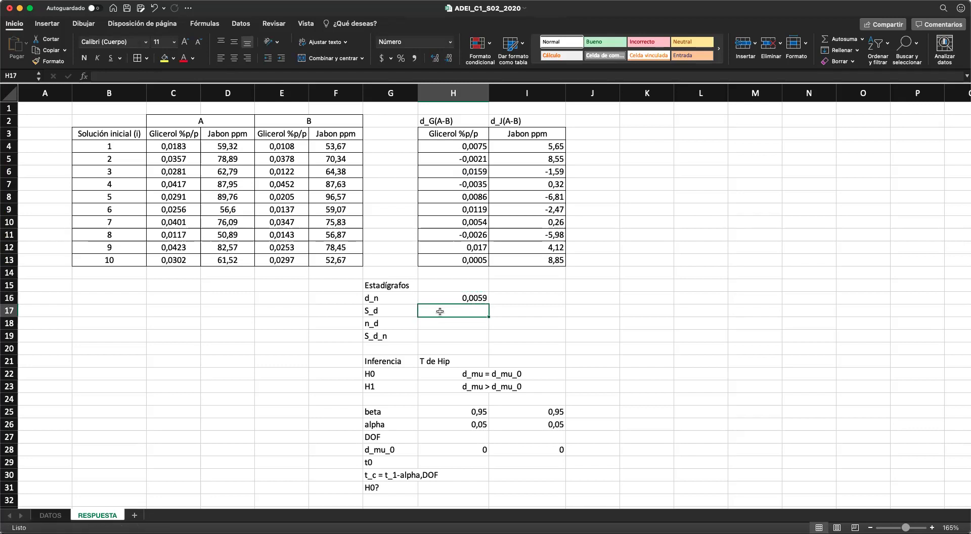
pyautogui.write('=des')
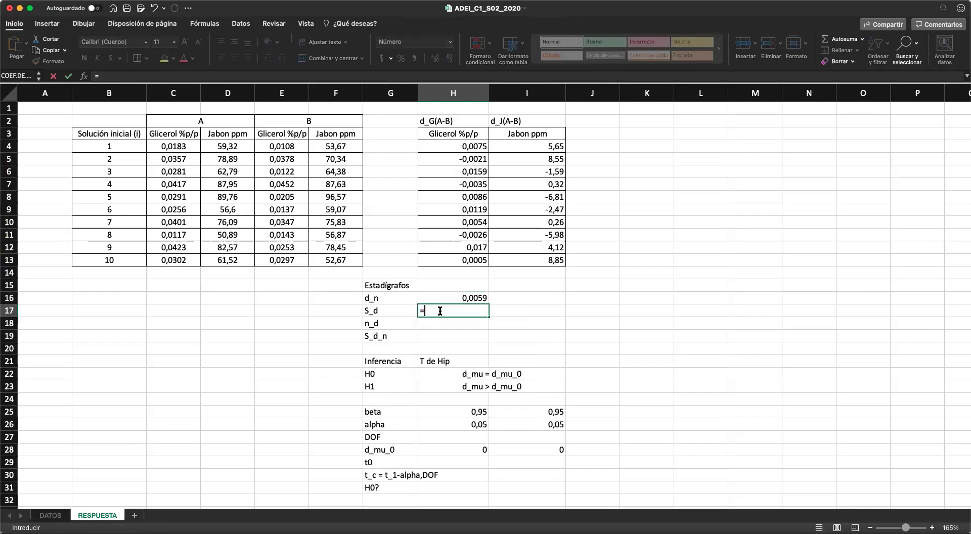
pyautogui.press('Down')
pyautogui.press('Tab')
pyautogui.click(458, 260)
pyautogui.moveTo(460, 242); pyautogui.dragTo(462, 147)
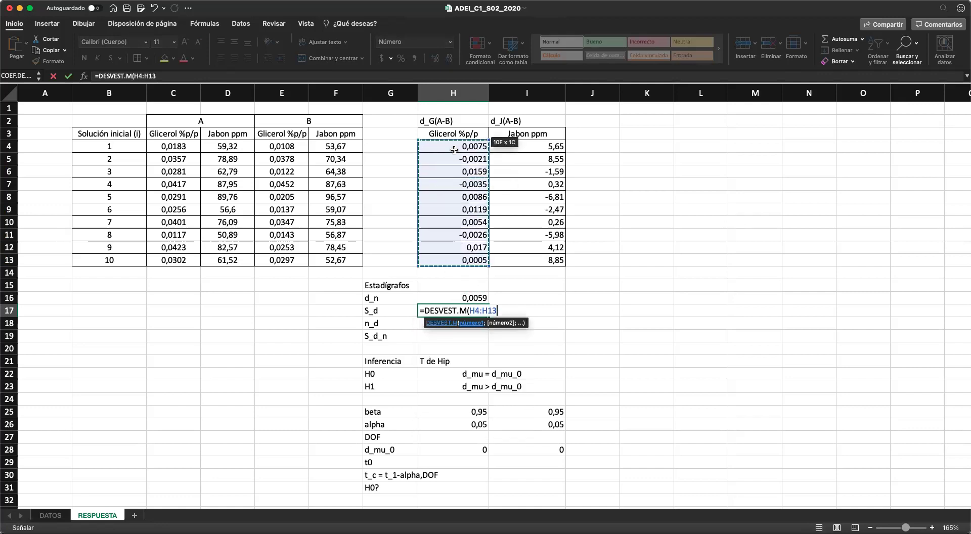
pyautogui.press('Return')
# Enter =CONTAR(H4:H13) in H18 so n_d shows 10, then recheck the difference formulas.
pyautogui.write('=contar')
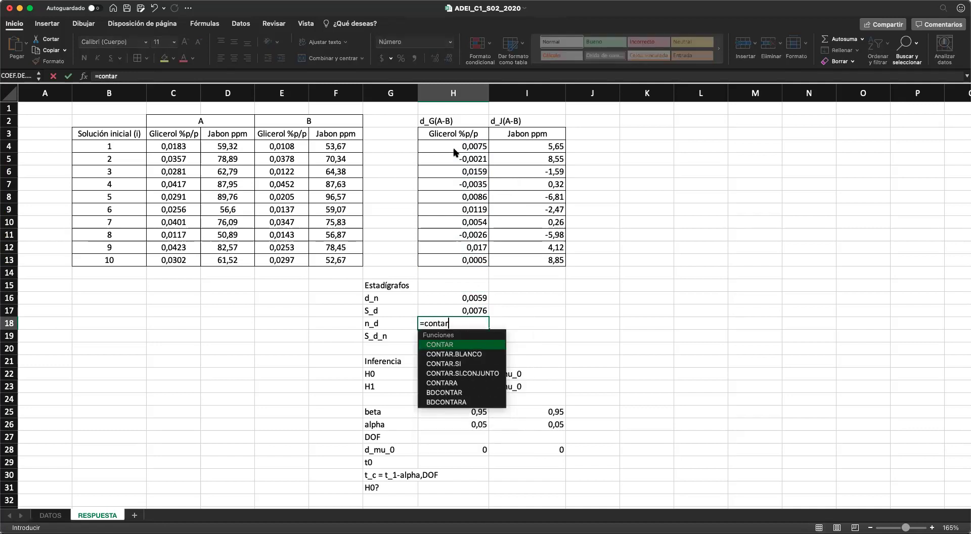
pyautogui.write('(')
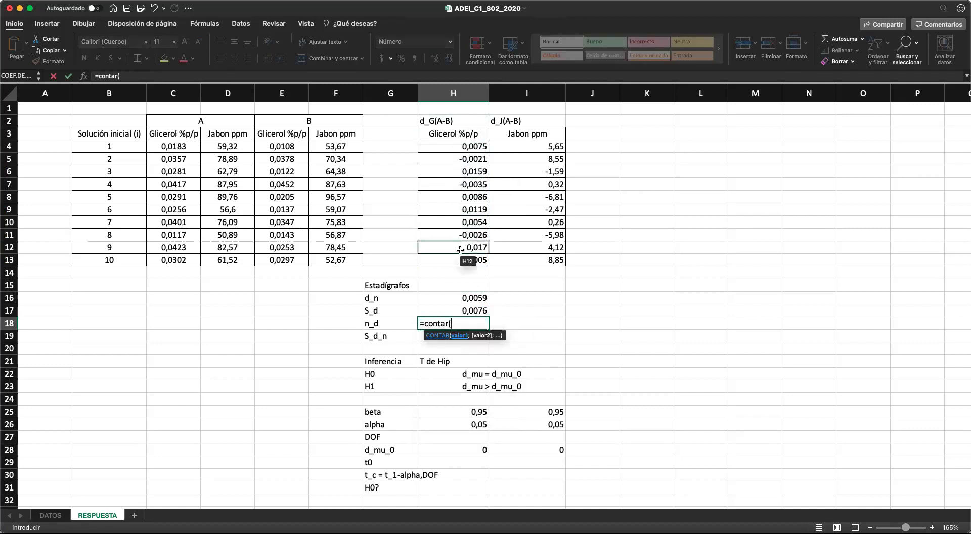
pyautogui.moveTo(458, 262); pyautogui.dragTo(449, 152)
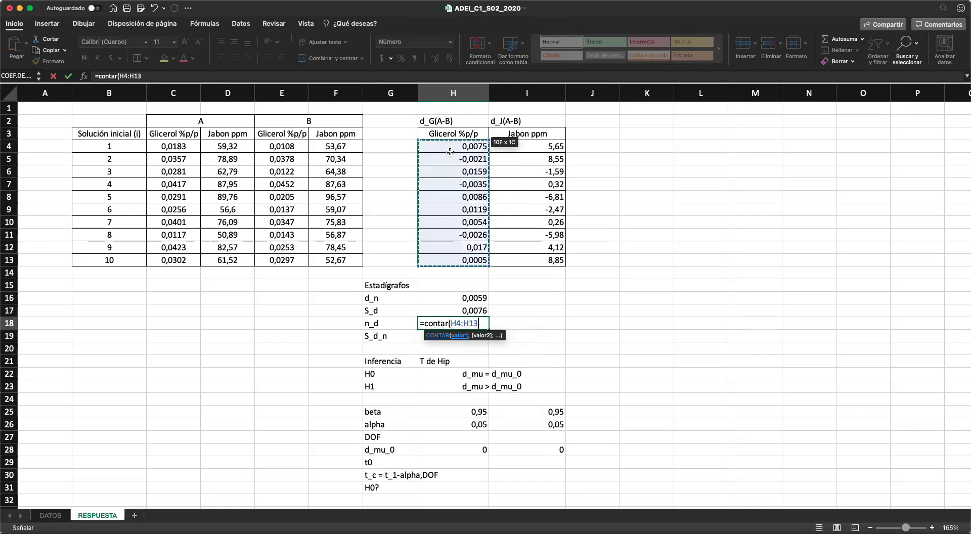
pyautogui.press('Return')
pyautogui.press('Up')
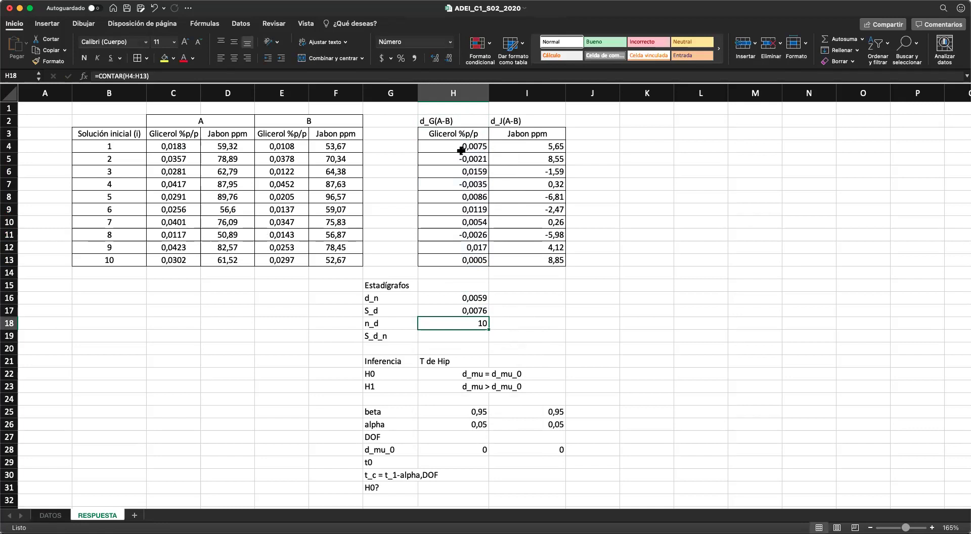
pyautogui.click(460, 146)
pyautogui.click(441, 260)
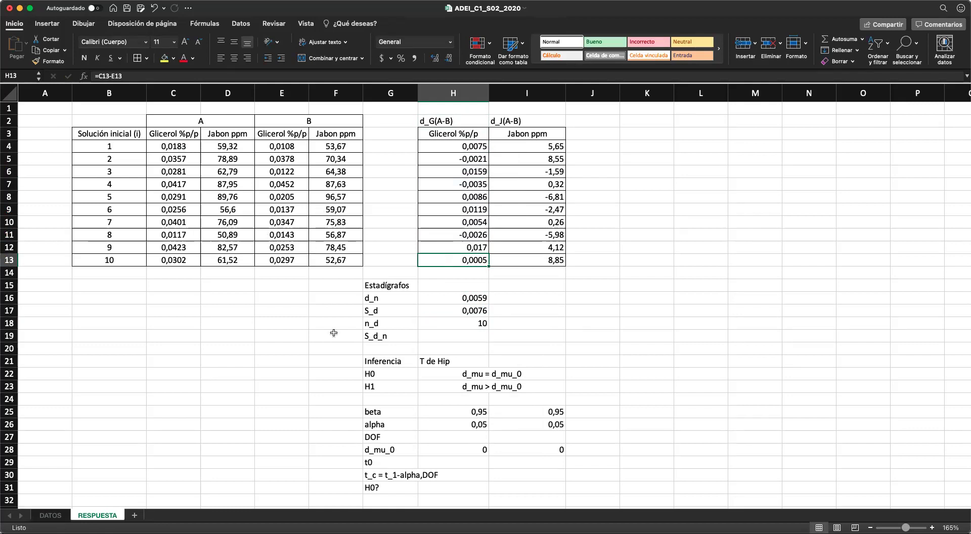
# Enter =H17/RAIZ(H18) in H19 so the glycerol S_d_n shows 0,0024.
pyautogui.click(470, 332)
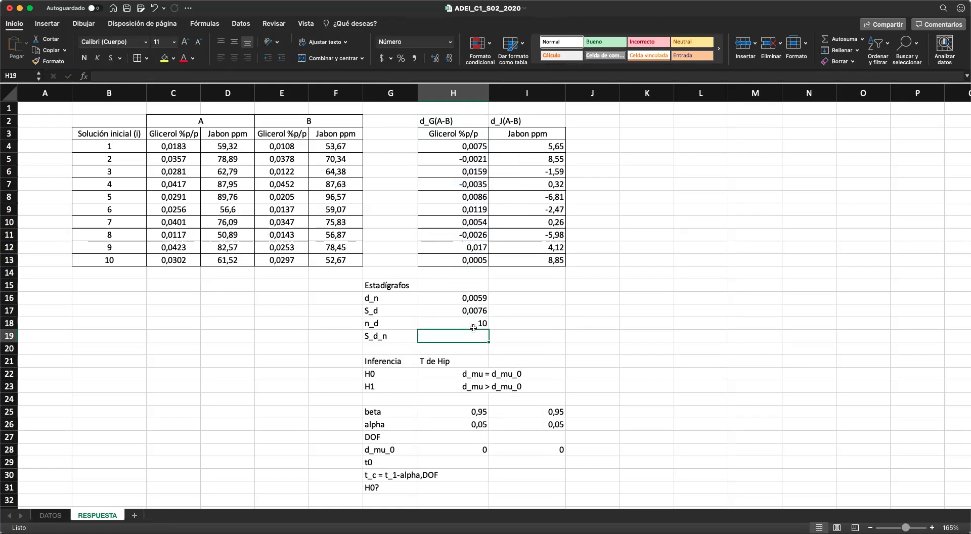
pyautogui.click(474, 148)
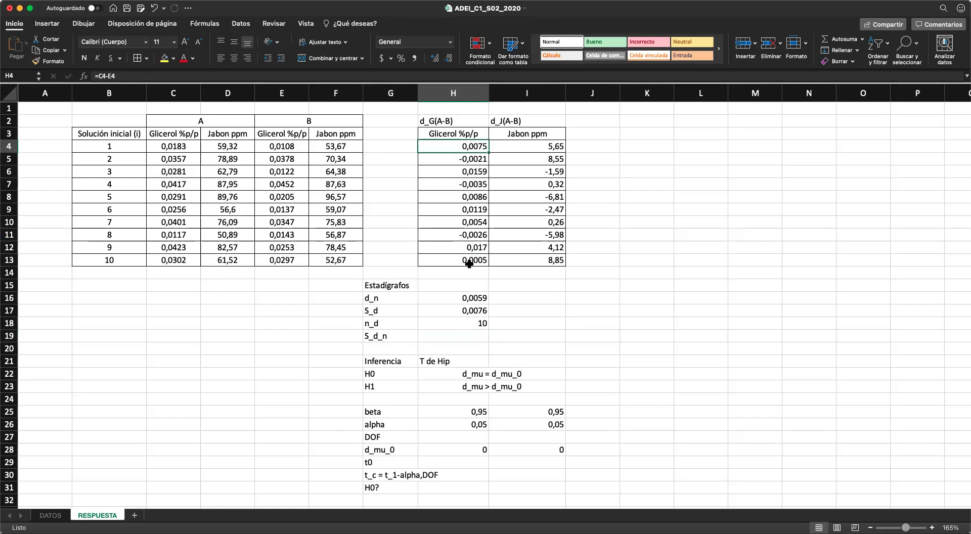
pyautogui.click(451, 330)
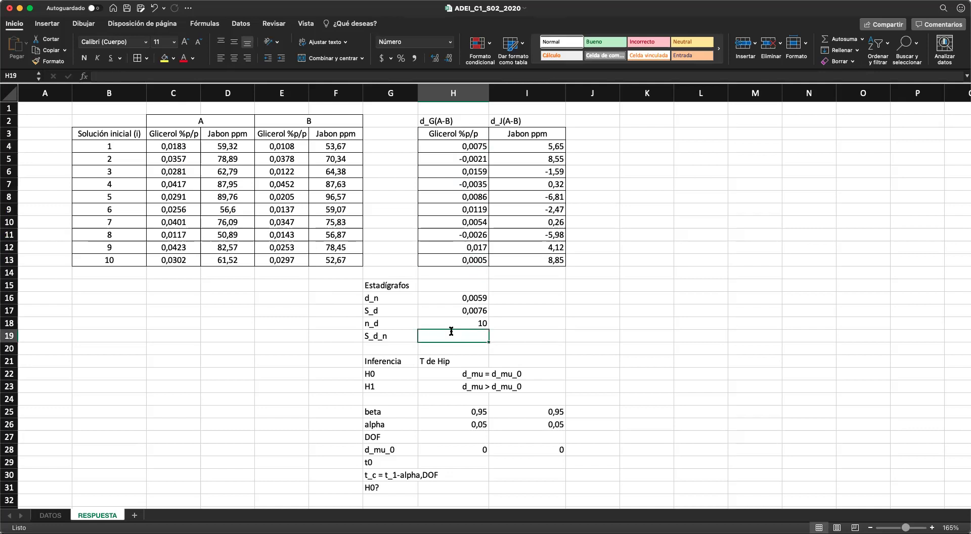
pyautogui.write('=')
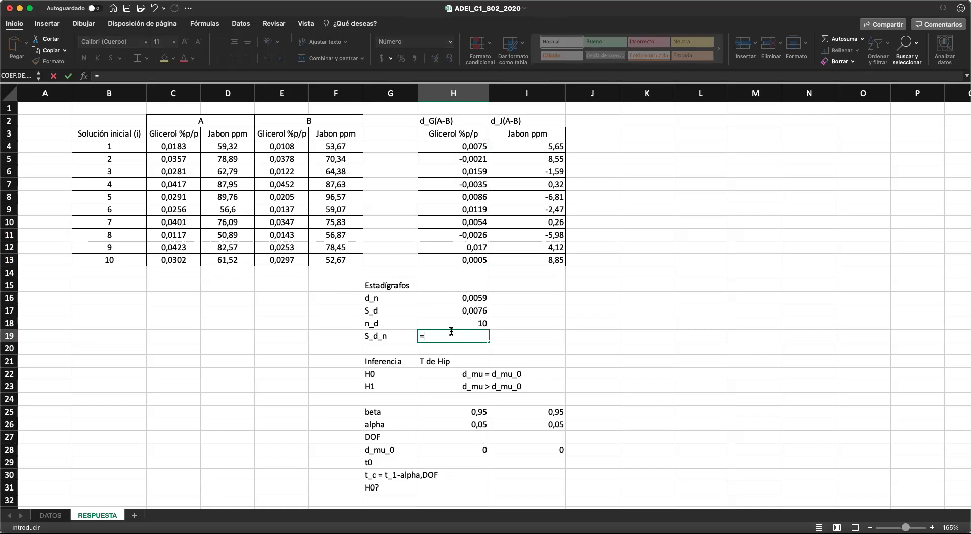
pyautogui.press('Up')
pyautogui.press('Up')
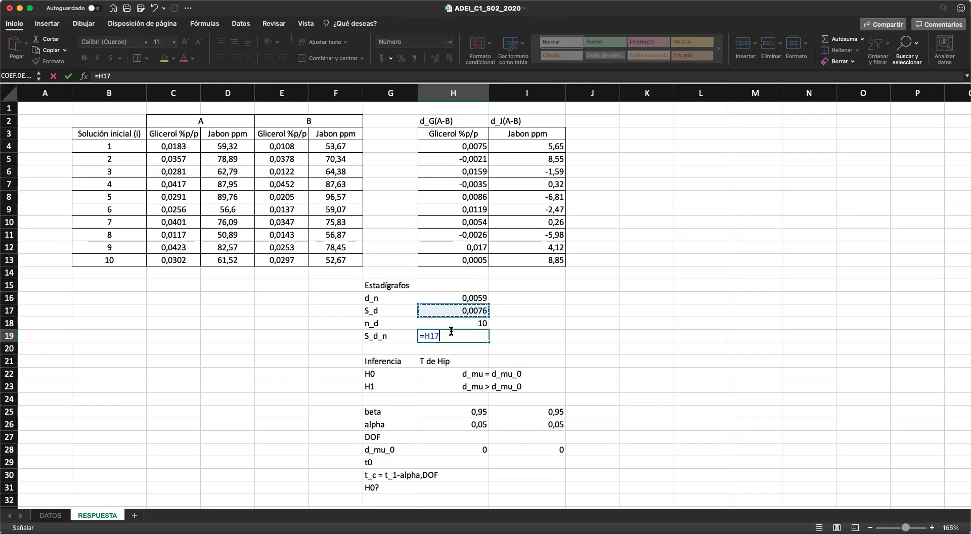
pyautogui.write('/')
pyautogui.write('re')
pyautogui.press('BackSpace')
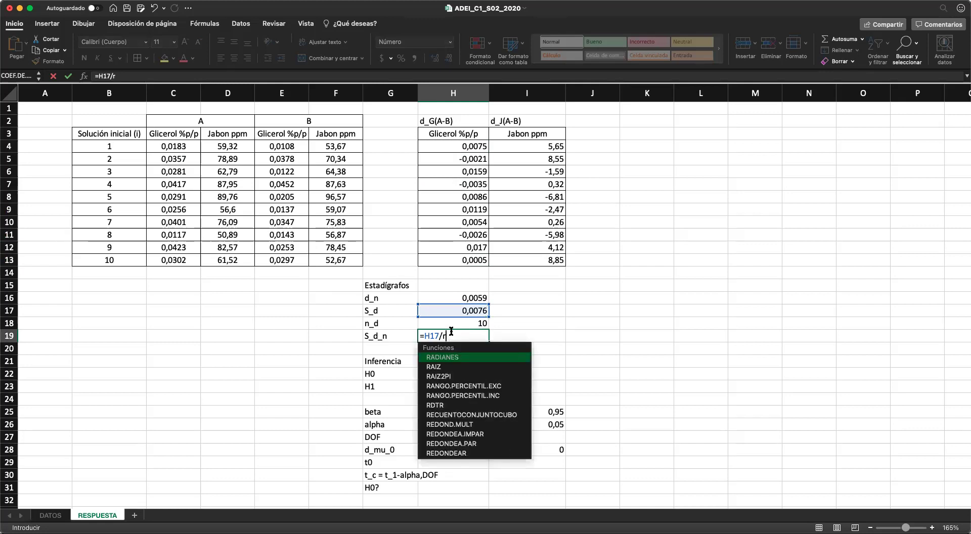
pyautogui.write('aiz')
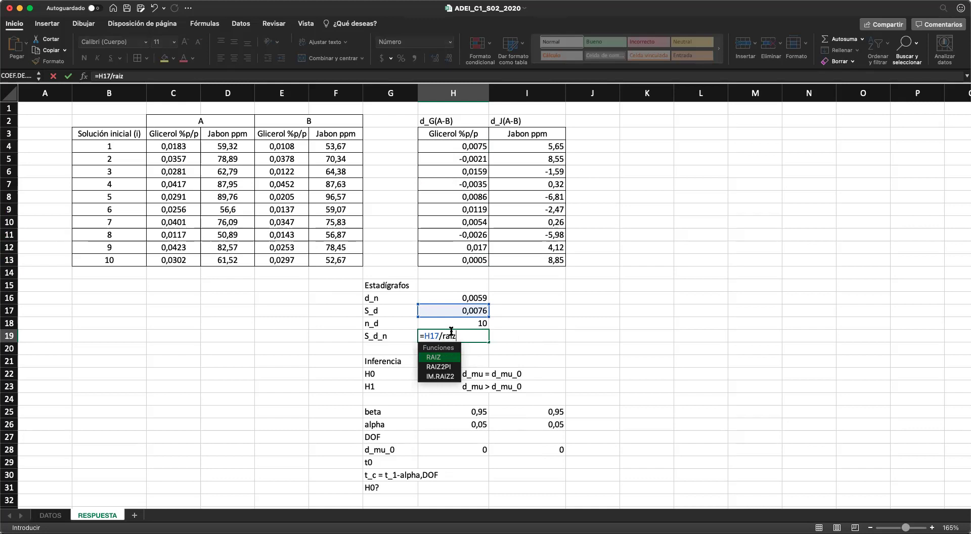
pyautogui.write('(')
pyautogui.click(450, 327)
pyautogui.write(')')
pyautogui.press('Return')
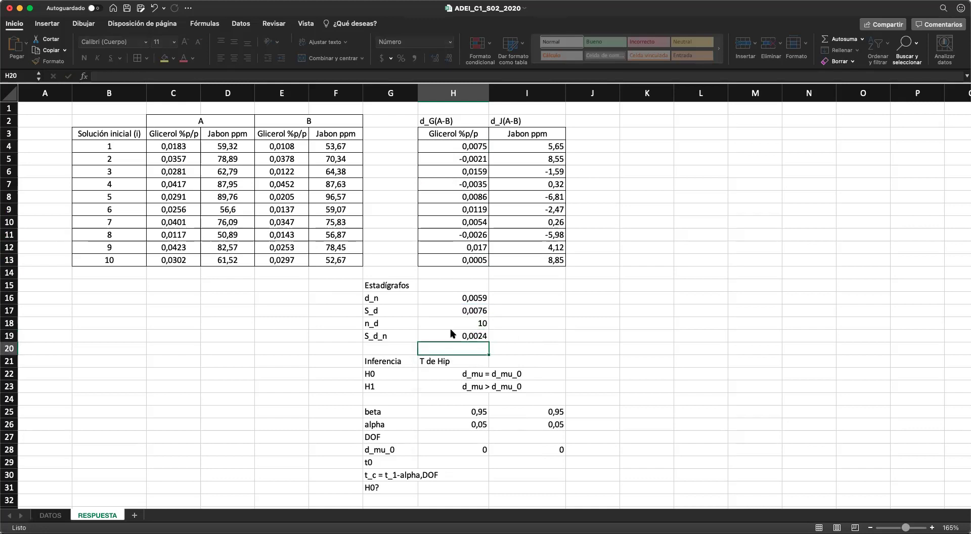
# Copy the four glycerol statistic formulas in H16:H19 for the soap column.
pyautogui.press('Up')
pyautogui.hotkey('shift', 'Up')
pyautogui.hotkey('shift', 'Up')
pyautogui.hotkey('shift', 'Up')
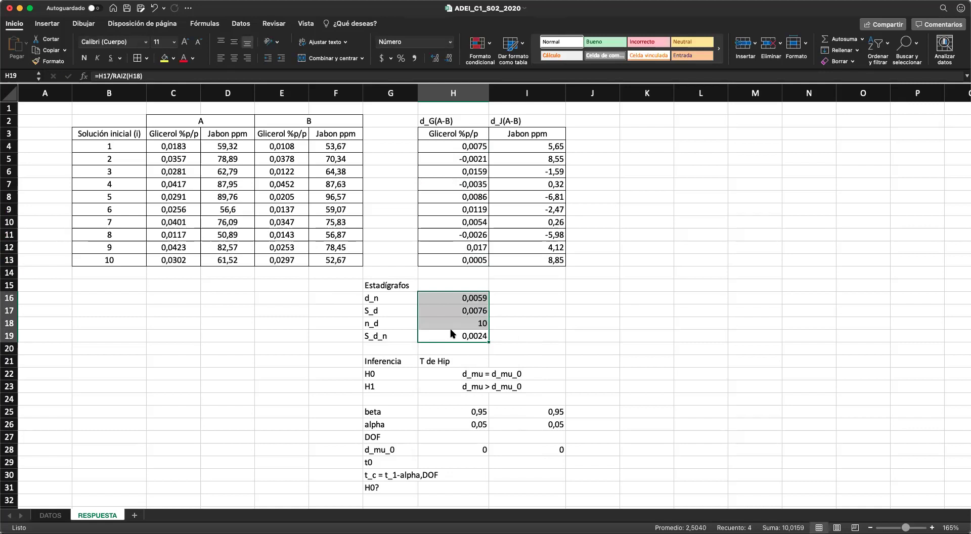
pyautogui.press('super+c')
pyautogui.press('Right')
# Paste the statistics into the soap column and reduce the soap mean's decimals to 1,09.
pyautogui.press('Up')
pyautogui.press('Up')
pyautogui.press('Up')
pyautogui.press('super+v')
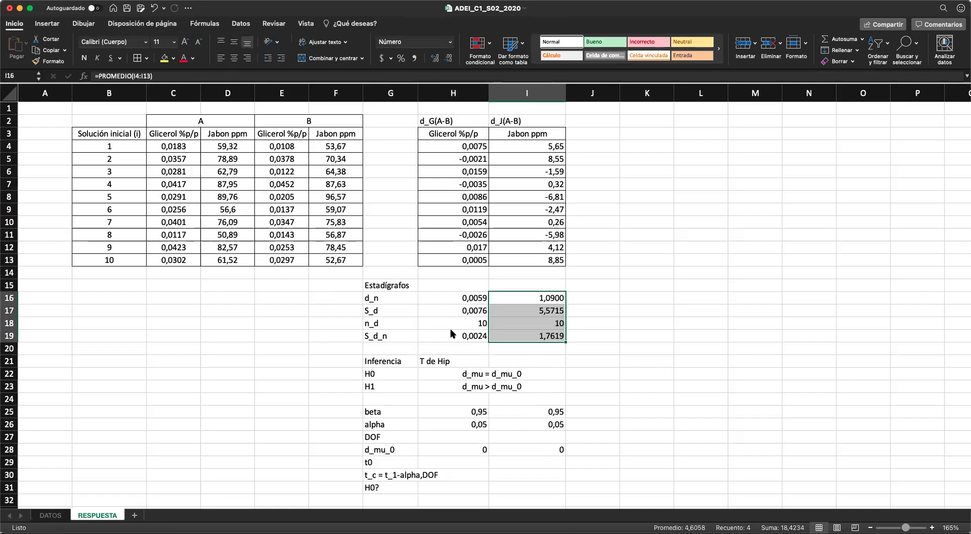
pyautogui.click(528, 302)
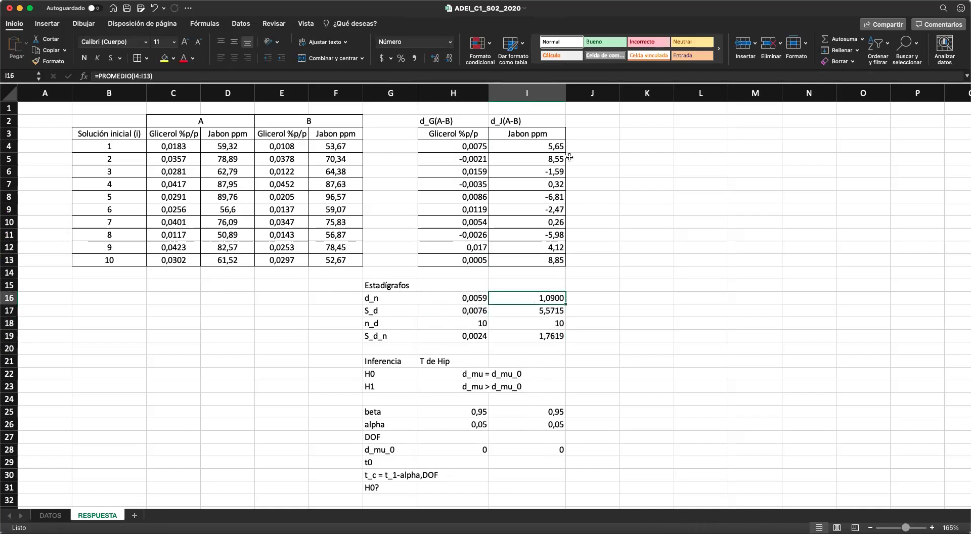
pyautogui.click(448, 57)
pyautogui.click(448, 58)
# Round the soap S_d to 5,57 and S_d_n to 1,76 with two decimals.
pyautogui.click(543, 338)
pyautogui.click(448, 57)
pyautogui.click(448, 57)
pyautogui.click(448, 58)
pyautogui.click(542, 312)
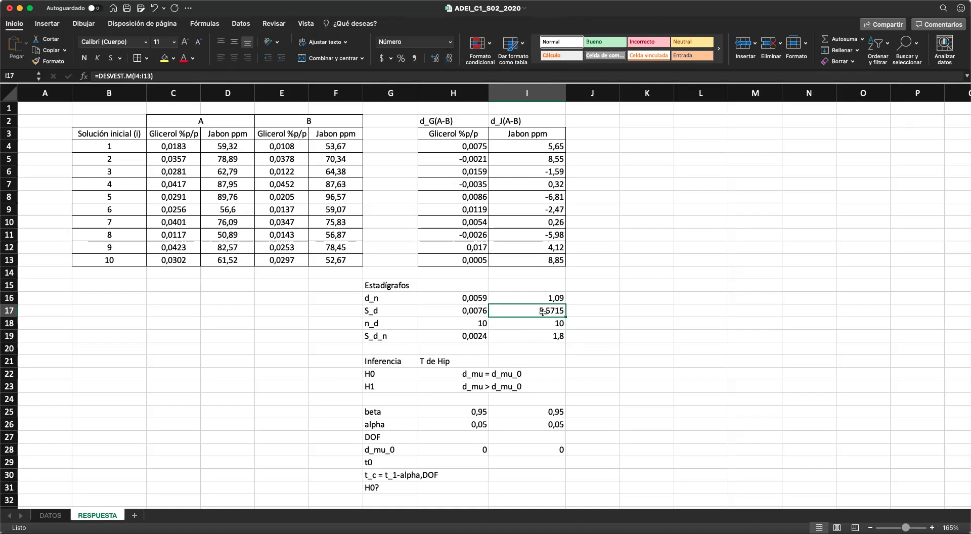
pyautogui.click(448, 57)
pyautogui.click(448, 58)
pyautogui.click(448, 58)
pyautogui.click(434, 58)
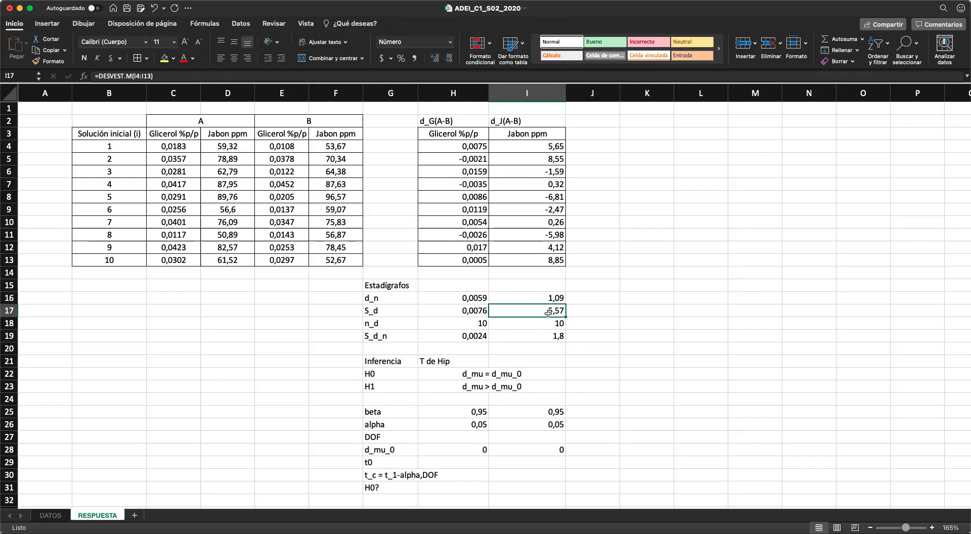
pyautogui.click(549, 340)
pyautogui.click(434, 58)
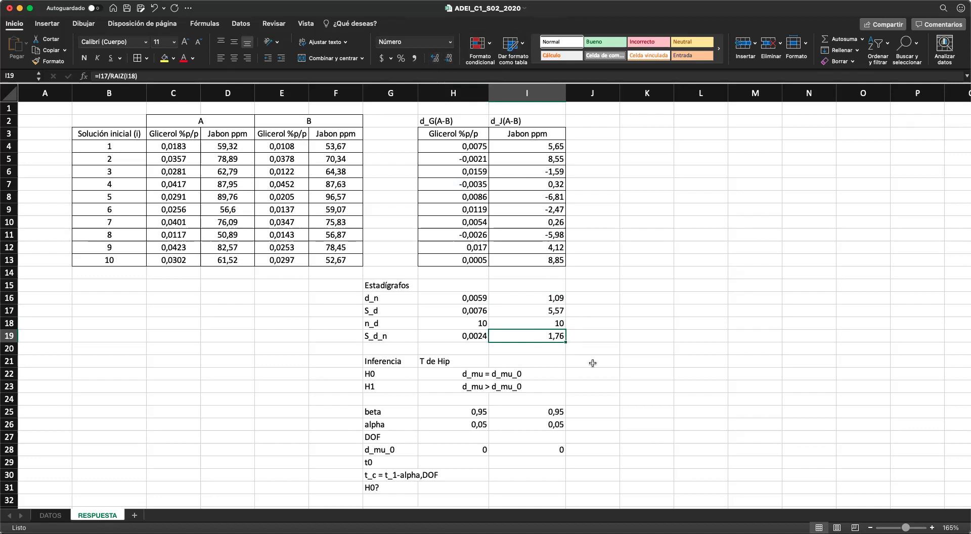
pyautogui.scroll(-2, 592, 363)
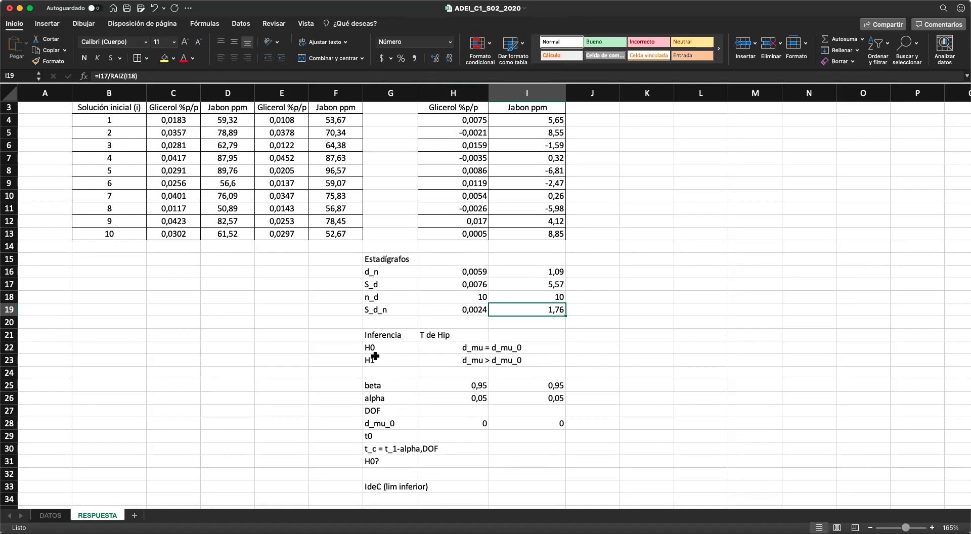
pyautogui.click(449, 350)
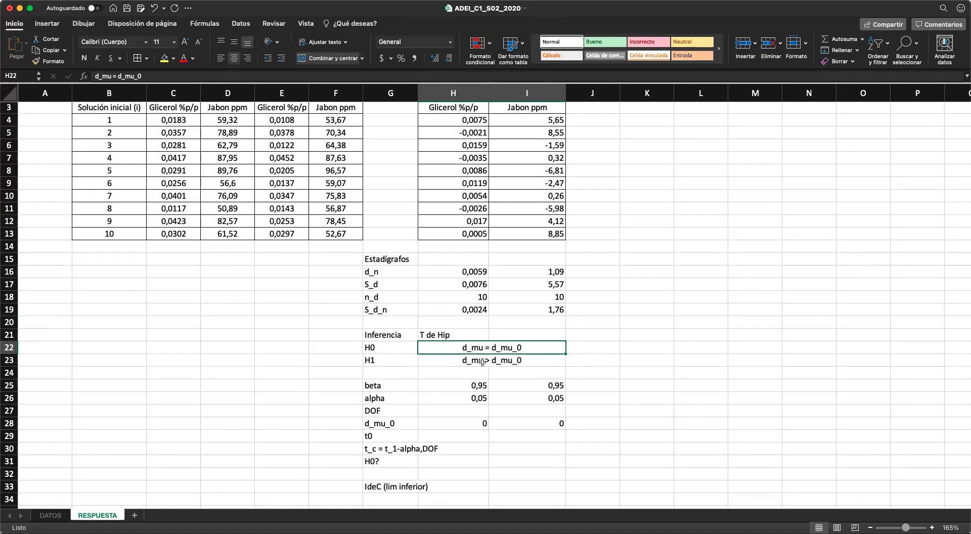
pyautogui.click(459, 431)
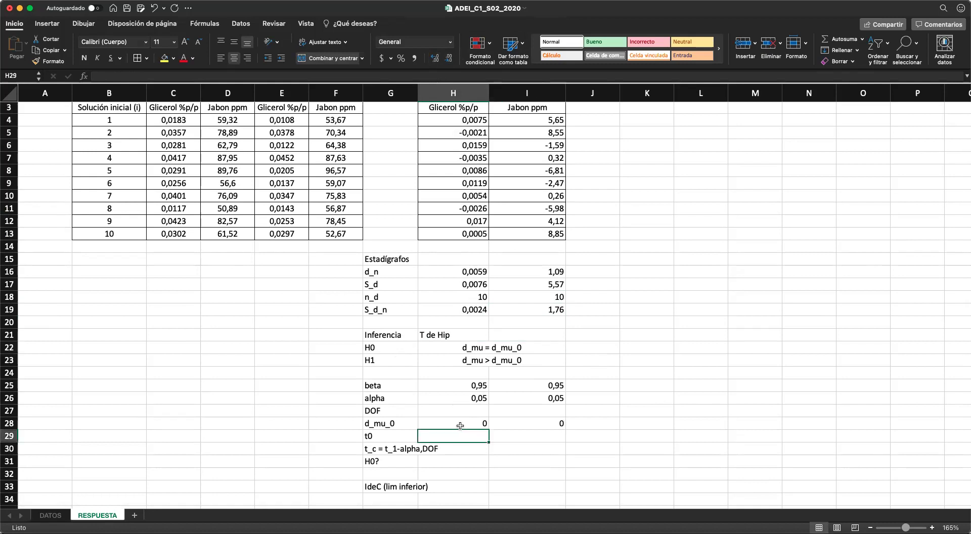
pyautogui.click(460, 425)
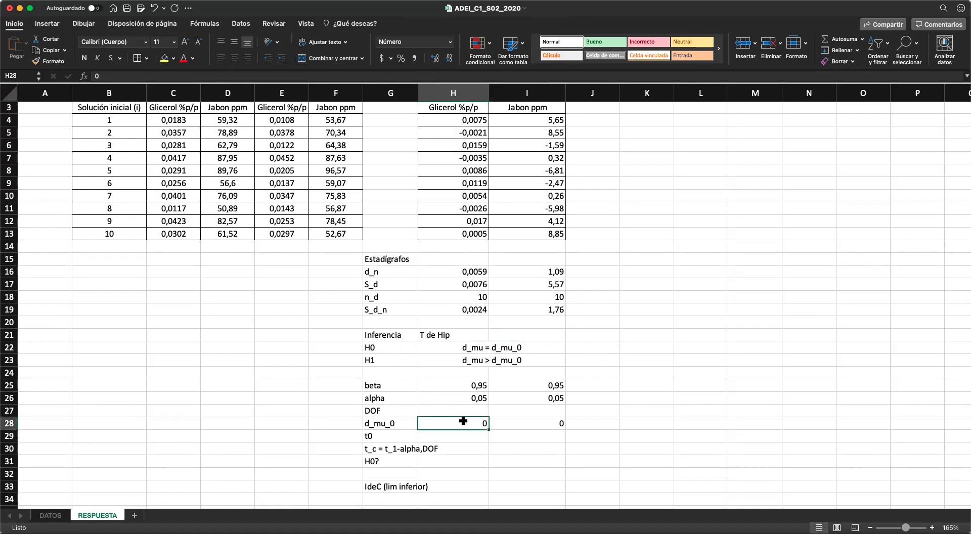
pyautogui.click(517, 426)
pyautogui.scroll(-2, 517, 404)
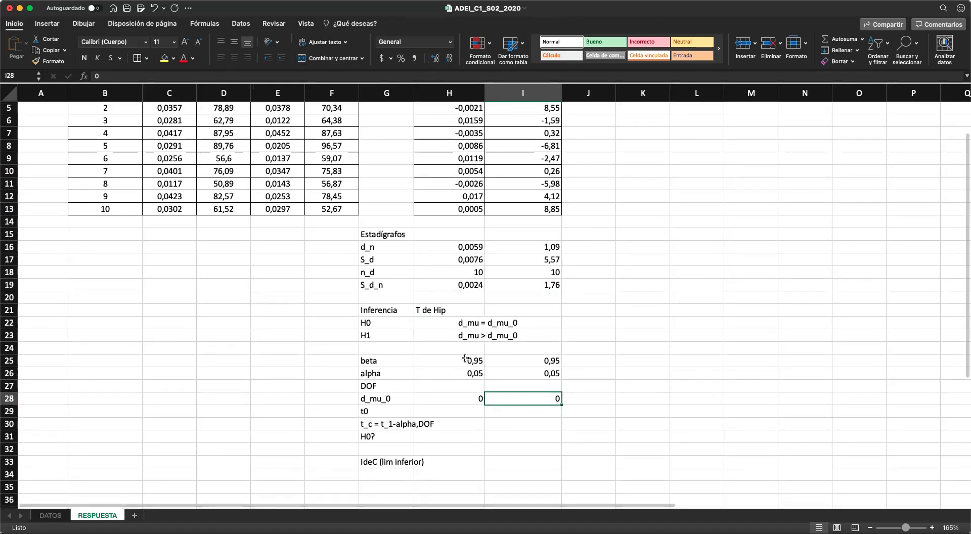
pyautogui.click(465, 359)
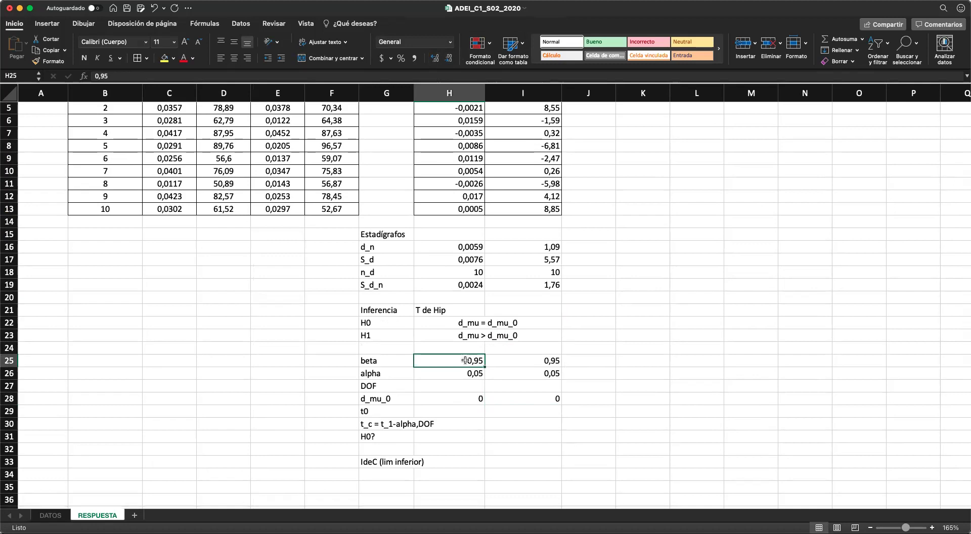
pyautogui.click(471, 385)
# Enter =H18-1 in H27 and copy it to I27, giving 9 degrees of freedom each.
pyautogui.write('=')
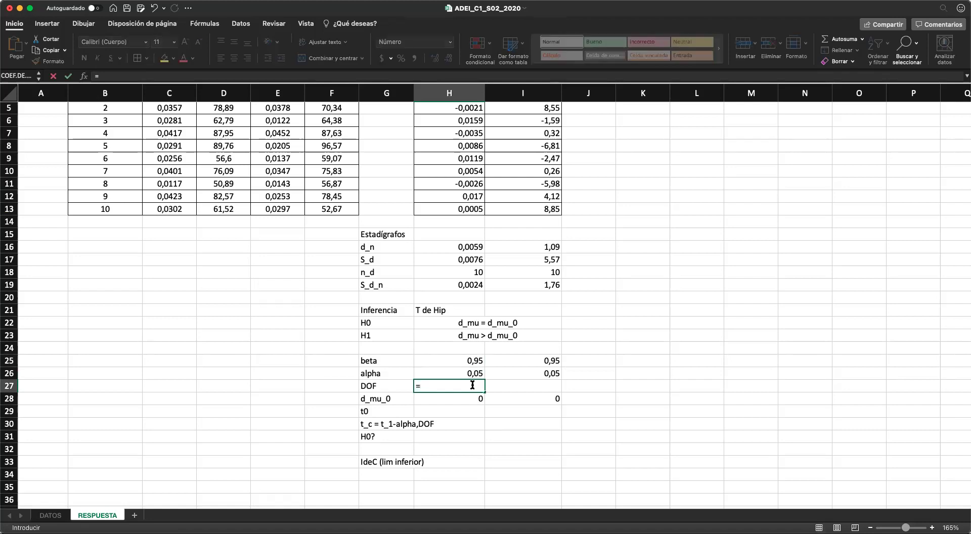
pyautogui.click(475, 272)
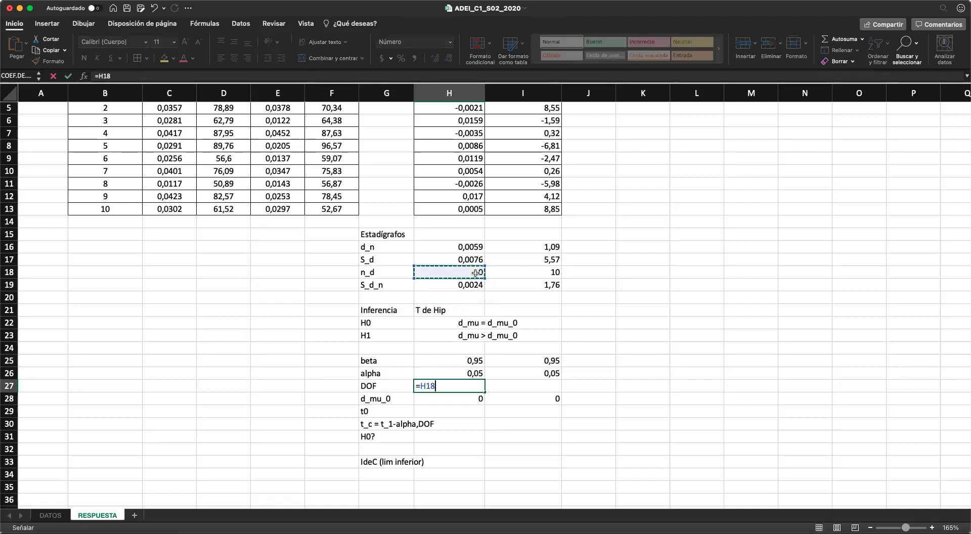
pyautogui.write('-1')
pyautogui.press('Return')
pyautogui.press('Up')
pyautogui.press('super+c')
pyautogui.press('Right')
pyautogui.press('super+v')
pyautogui.scroll(-1, 485, 334)
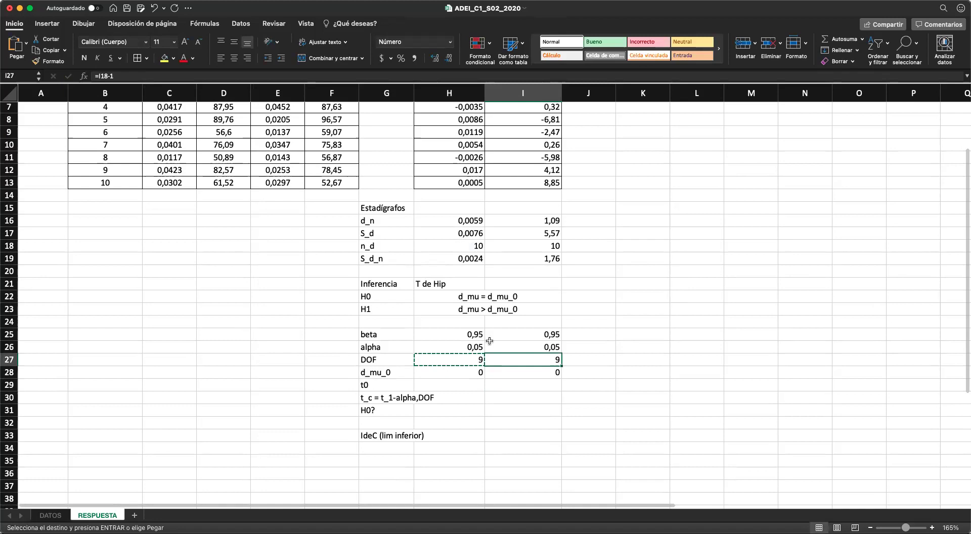
pyautogui.scroll(3, 481, 358)
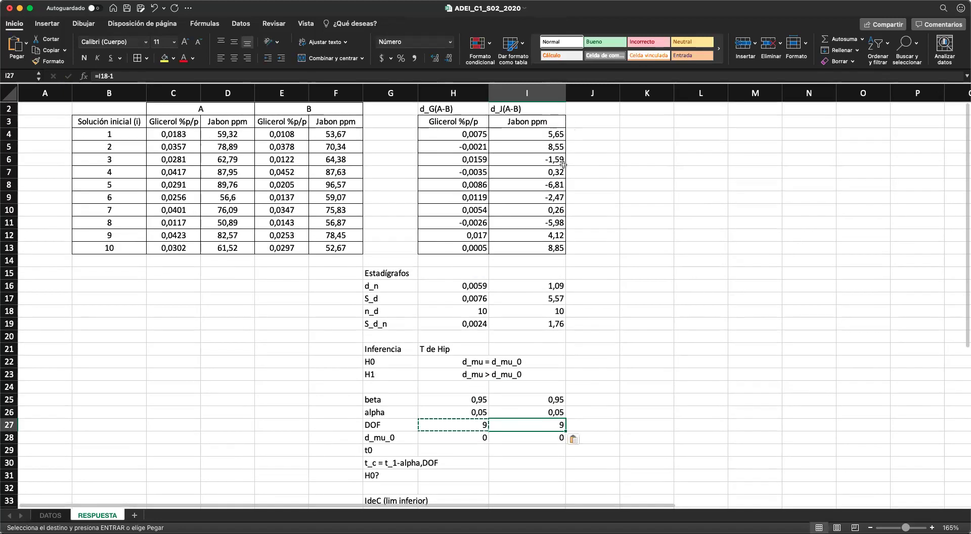
pyautogui.scroll(-3, 512, 377)
# Enter =(H16-H28)/H19 in H29 for a glycerol t0 of 2,43.
pyautogui.click(473, 386)
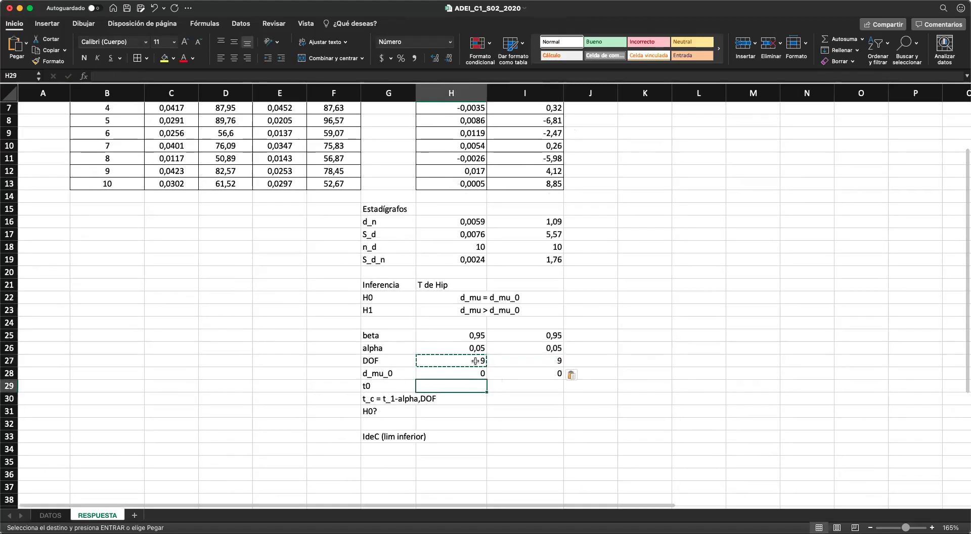
pyautogui.press('Escape')
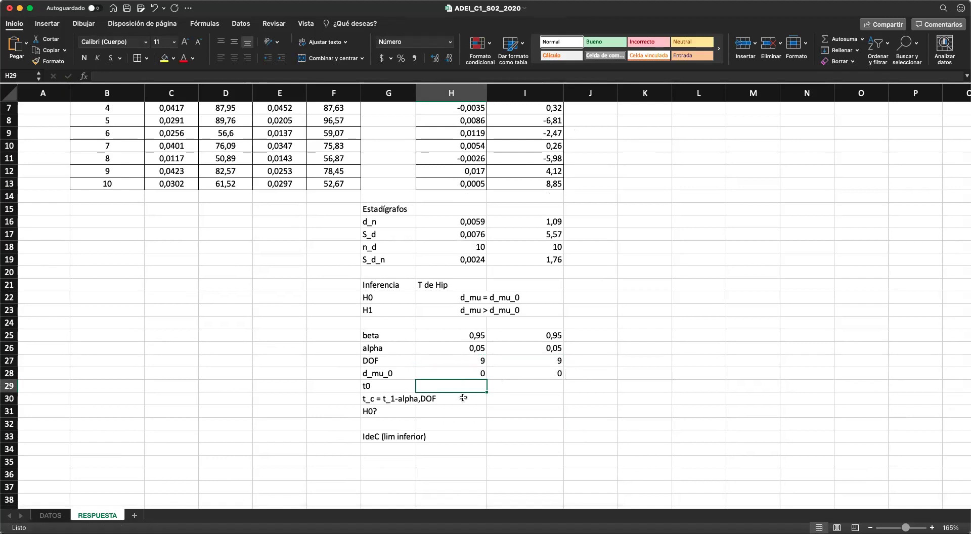
pyautogui.write('=(')
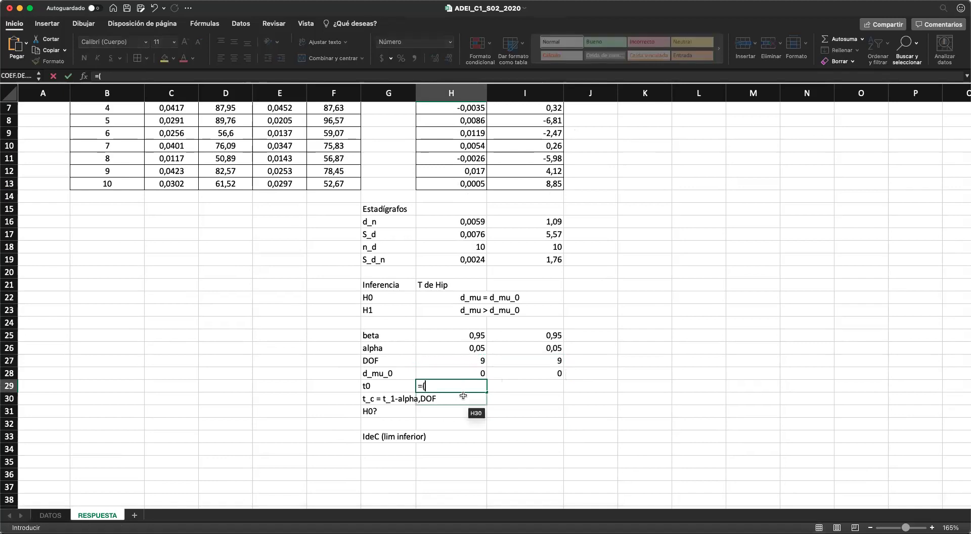
pyautogui.click(470, 222)
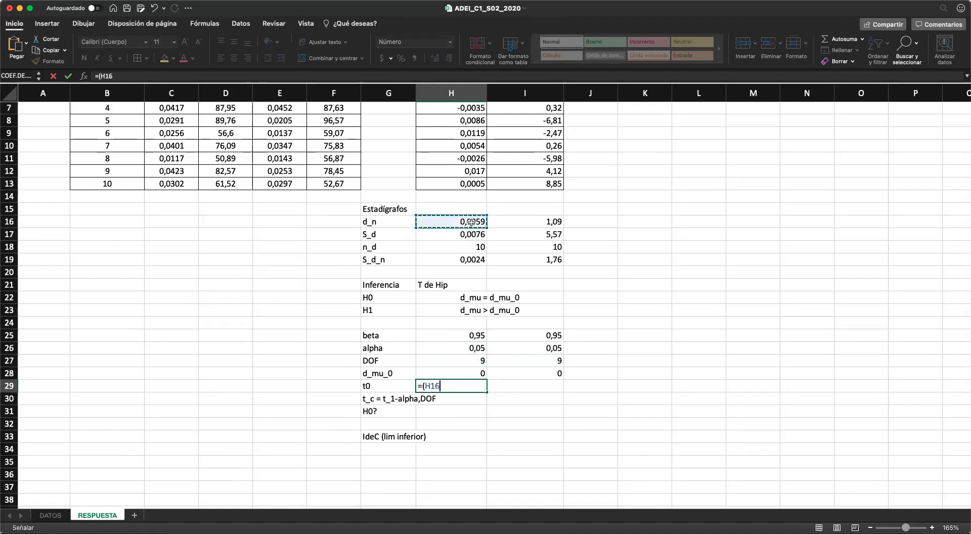
pyautogui.write('-')
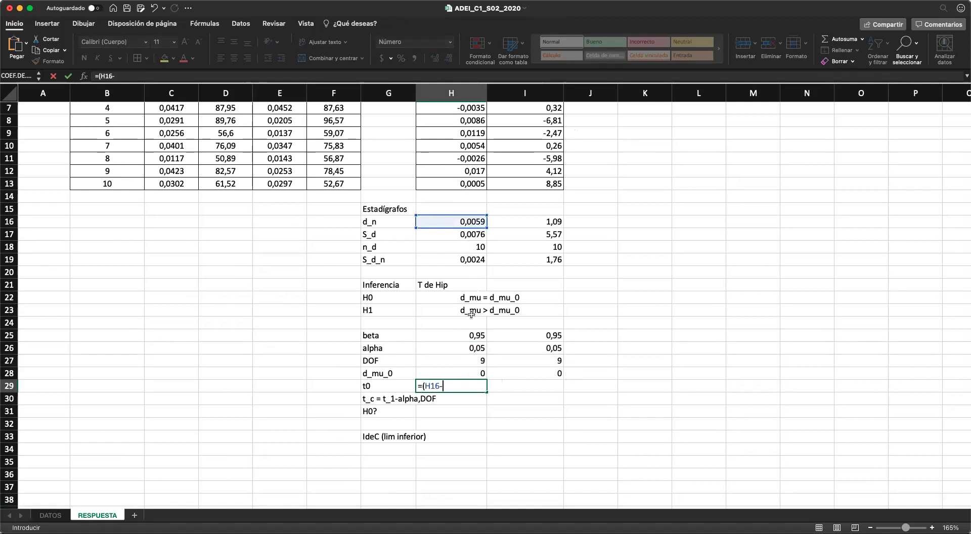
pyautogui.click(452, 375)
pyautogui.write(')/')
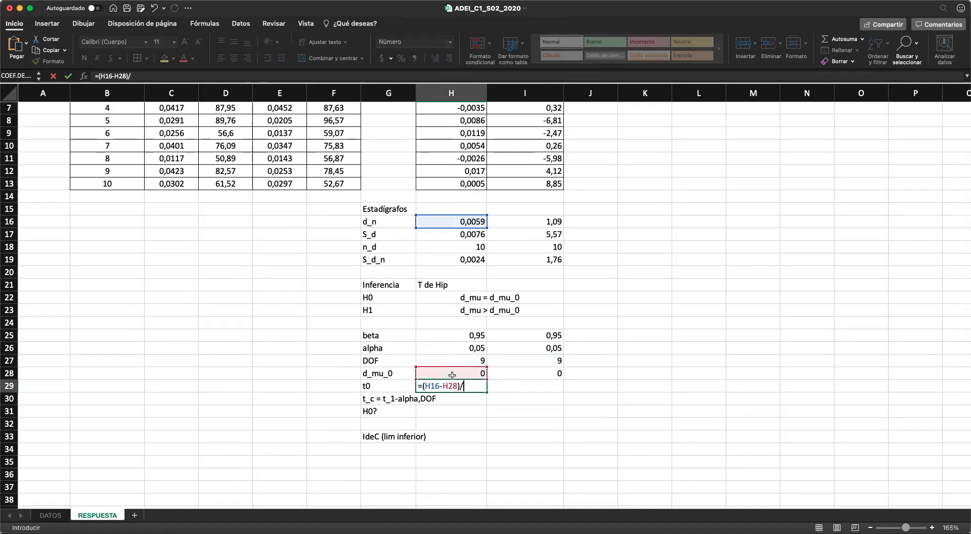
pyautogui.click(467, 260)
pyautogui.press('Return')
# Copy the t0 formula to I29, giving 0,62 for soap, and review the sheet.
pyautogui.press('Up')
pyautogui.hotkey('ctrl', 'c')
pyautogui.press('Right')
pyautogui.hotkey('ctrl', 'v')
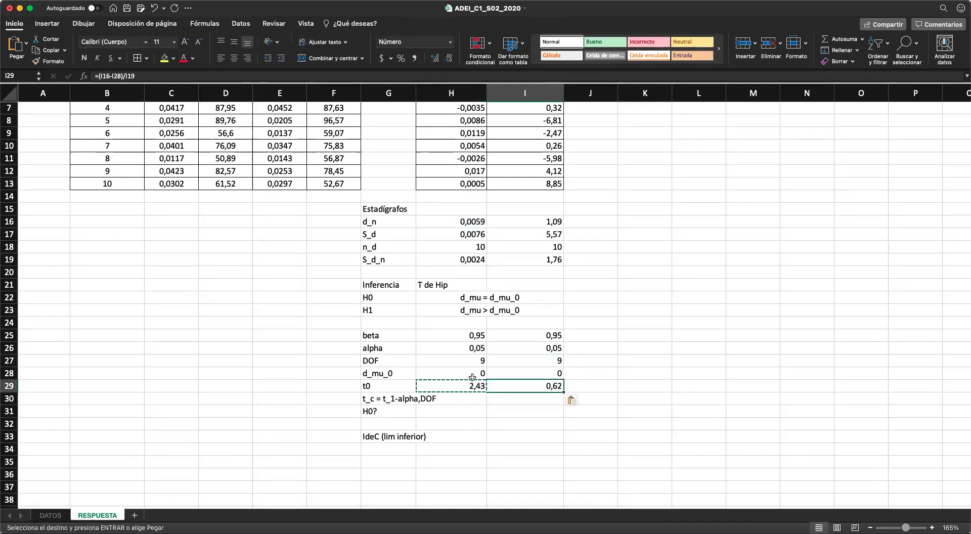
pyautogui.scroll(3, 472, 377)
pyautogui.click(456, 131)
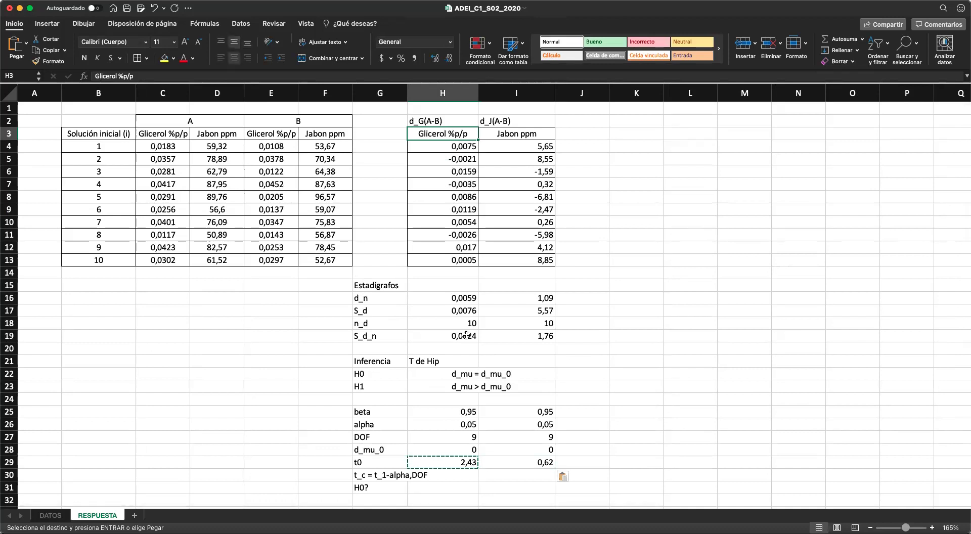
pyautogui.scroll(-1, 466, 335)
pyautogui.press('Right')
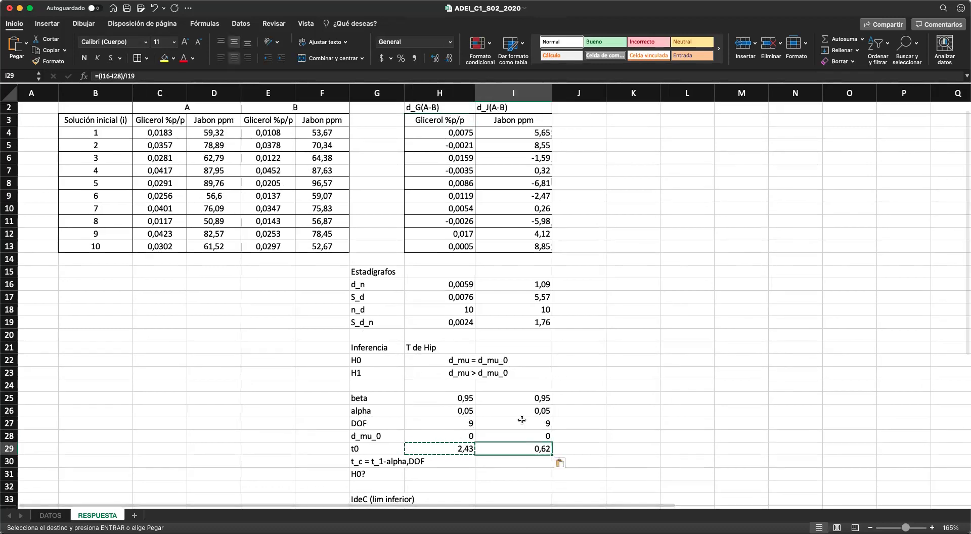
pyautogui.scroll(1, 506, 354)
pyautogui.scroll(-2, 491, 276)
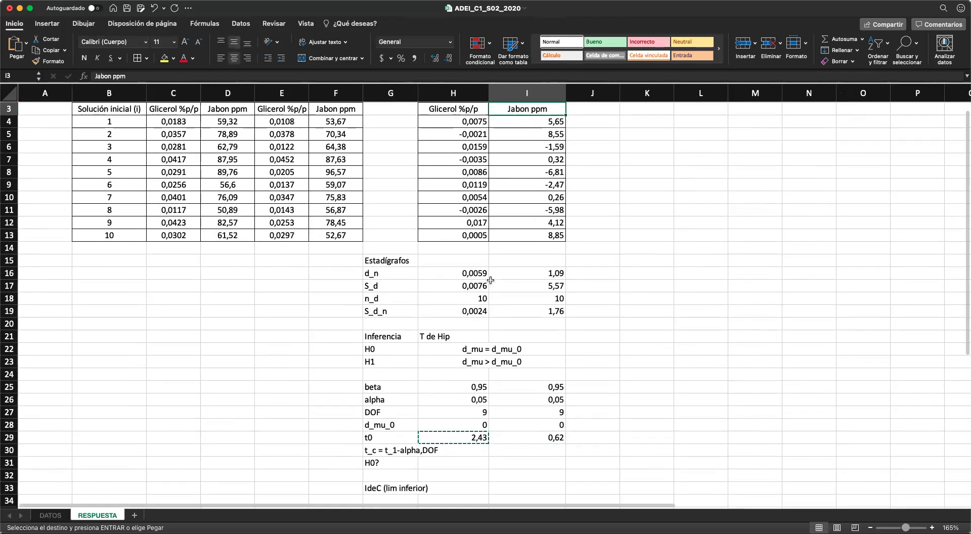
pyautogui.scroll(-3, 490, 278)
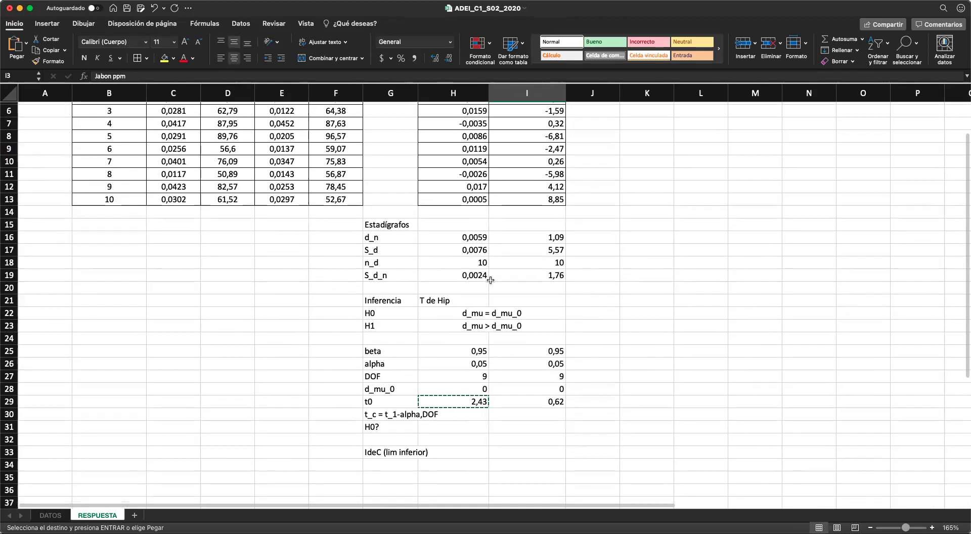
# Start a formula with an equals sign in the glycerol t_c cell H30.
pyautogui.click(473, 412)
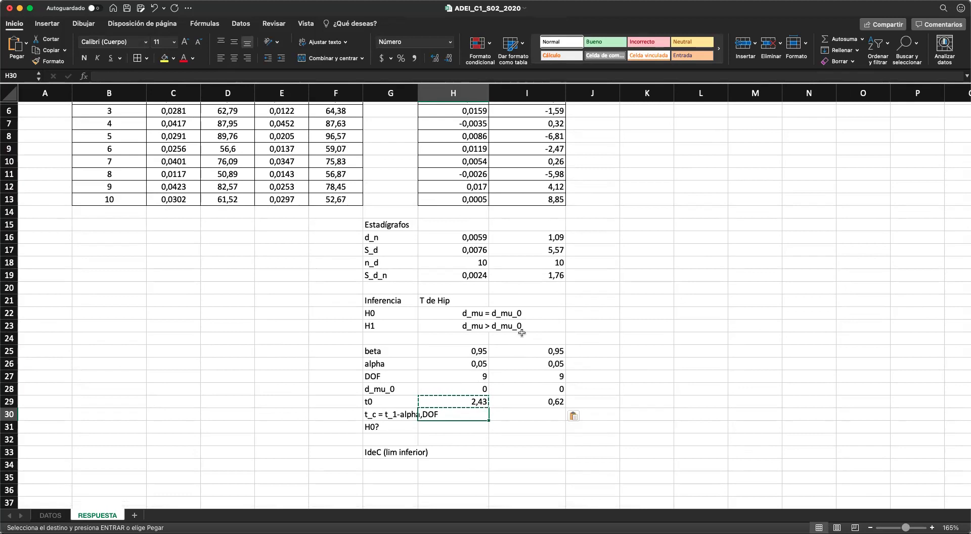
pyautogui.click(383, 325)
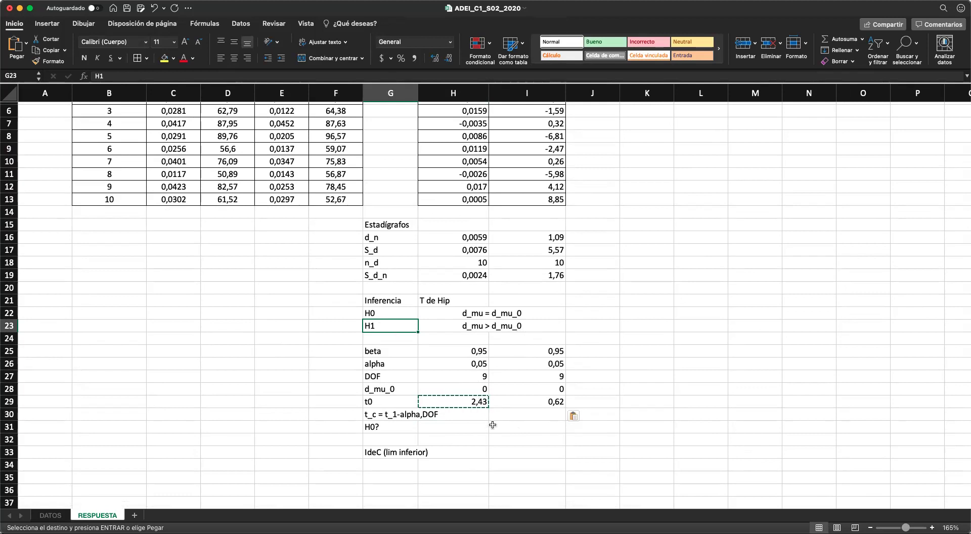
pyautogui.click(482, 415)
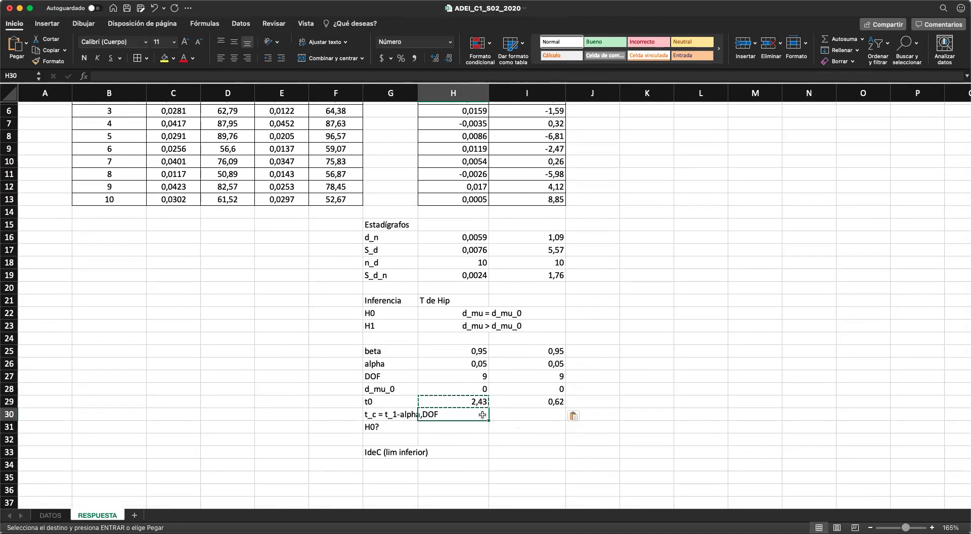
pyautogui.write('=')
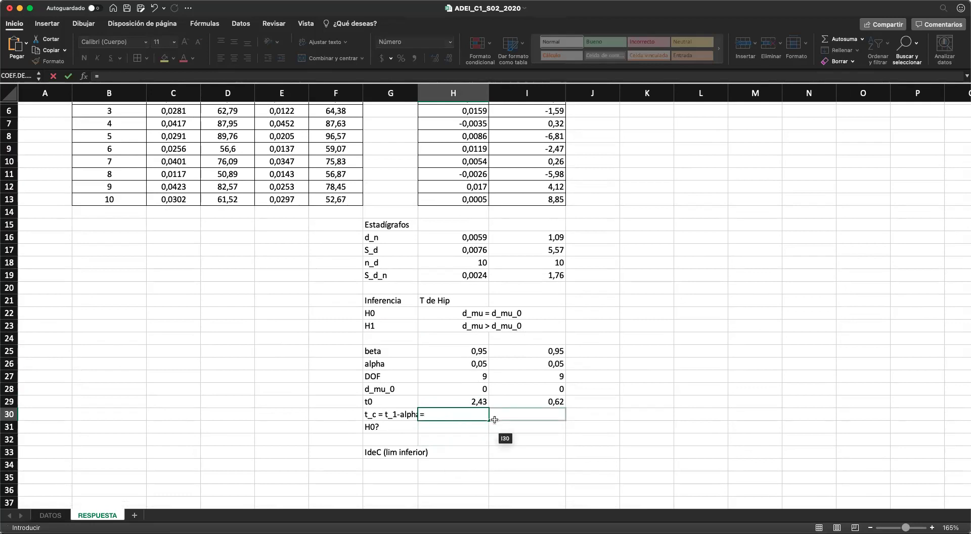
pyautogui.write('inv.t(')
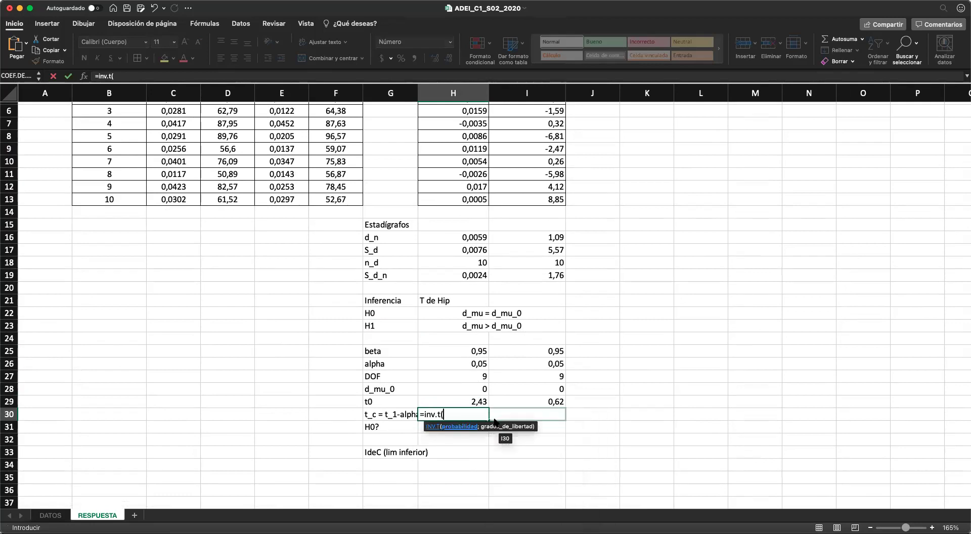
pyautogui.press('Up')
pyautogui.press('Up')
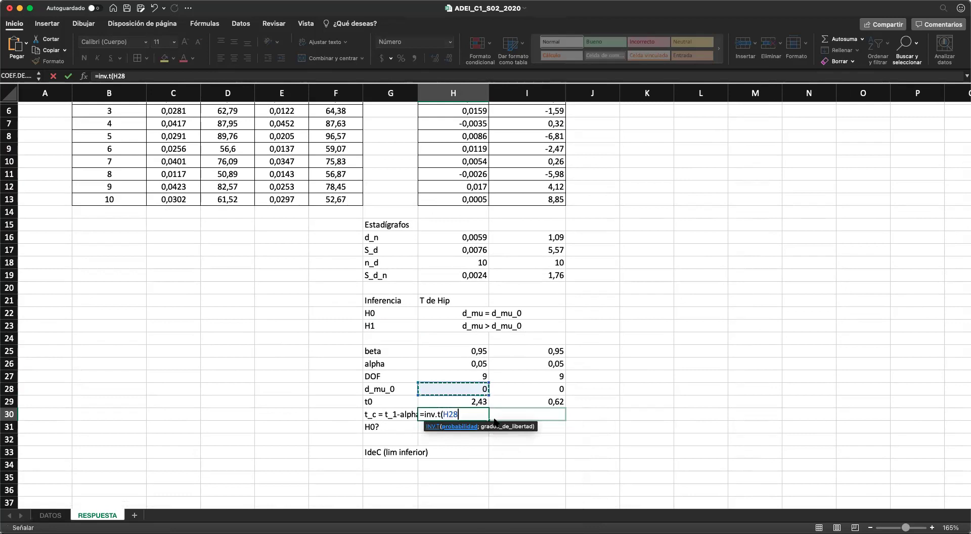
pyautogui.press('Up')
pyautogui.press('Up')
pyautogui.press('Up')
pyautogui.write(';')
pyautogui.press('Up')
pyautogui.press('Up')
pyautogui.press('Up')
pyautogui.write(')')
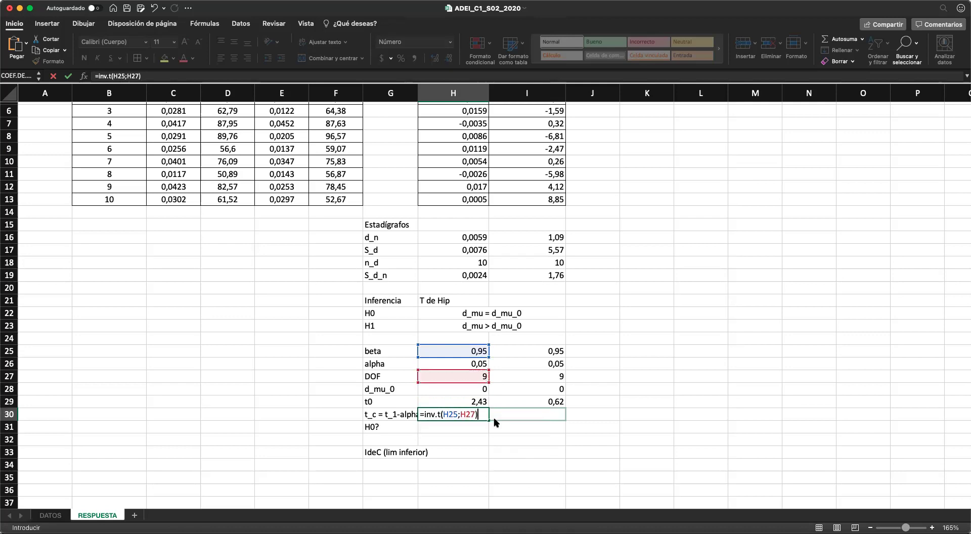
pyautogui.press('Return')
pyautogui.press('Up')
pyautogui.press('cmd+c')
pyautogui.press('Right')
pyautogui.press('cmd+v')
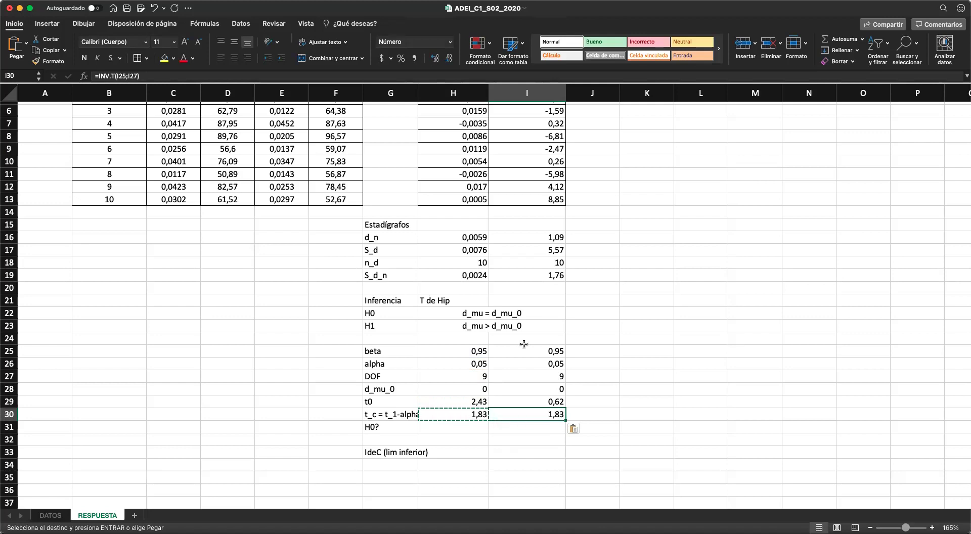
pyautogui.scroll(-1, 523, 343)
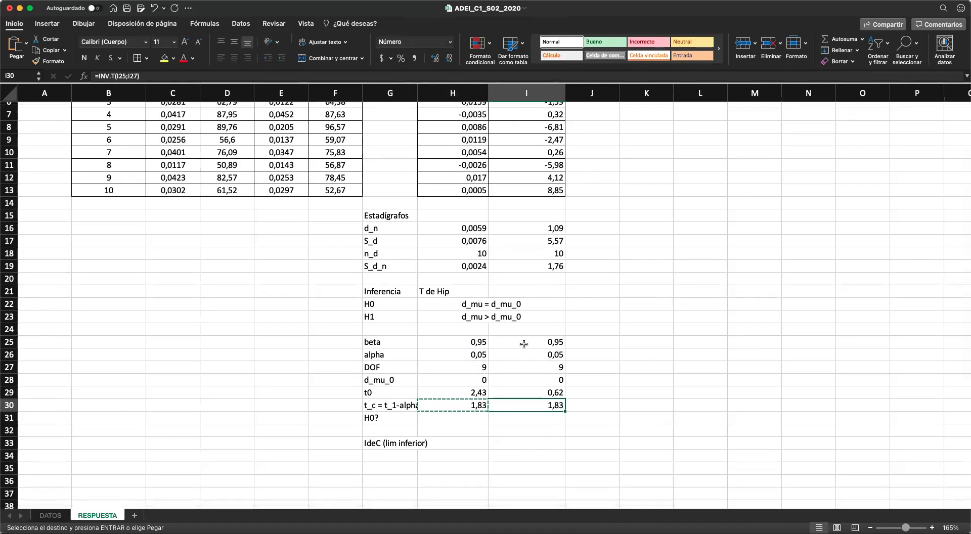
pyautogui.scroll(-1, 524, 343)
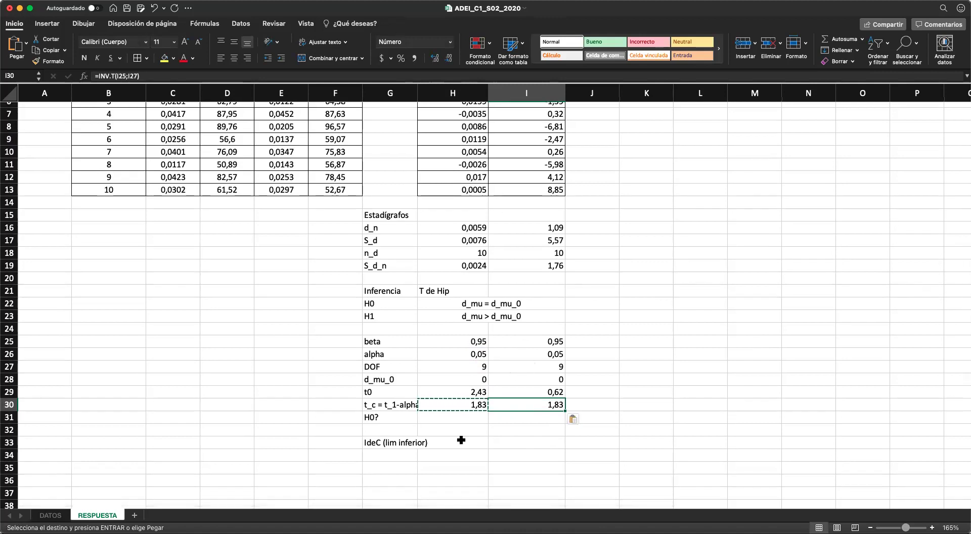
# Enter =SI(H29>H30;"R";"NR") in H31, giving R for glycerol.
pyautogui.click(468, 418)
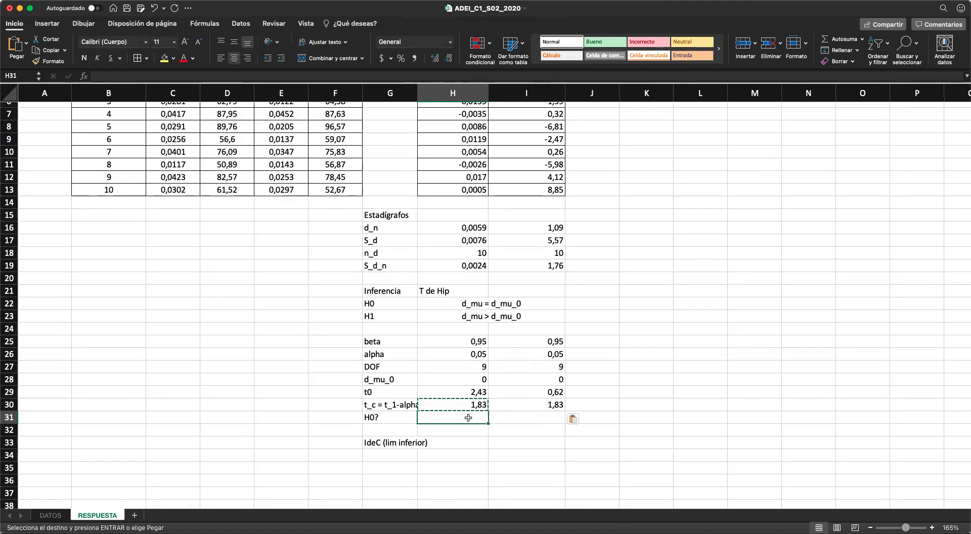
pyautogui.write('=SI(')
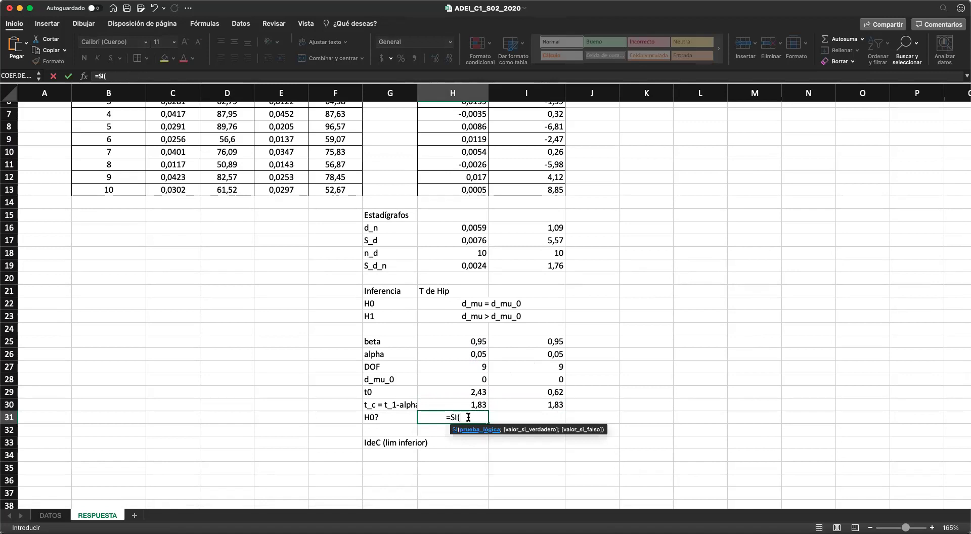
pyautogui.press('Up')
pyautogui.press('Up')
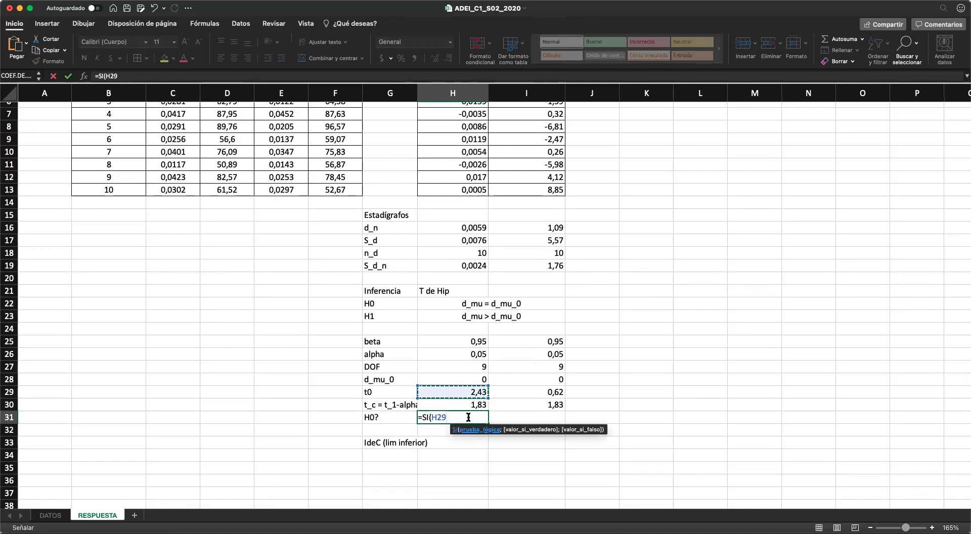
pyautogui.write('>H30;')
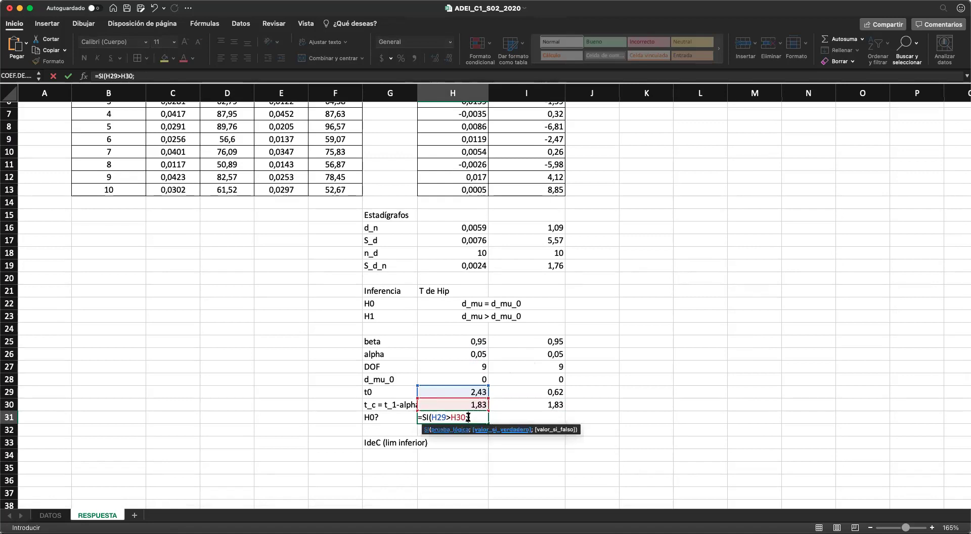
pyautogui.write('"')
pyautogui.write('R";')
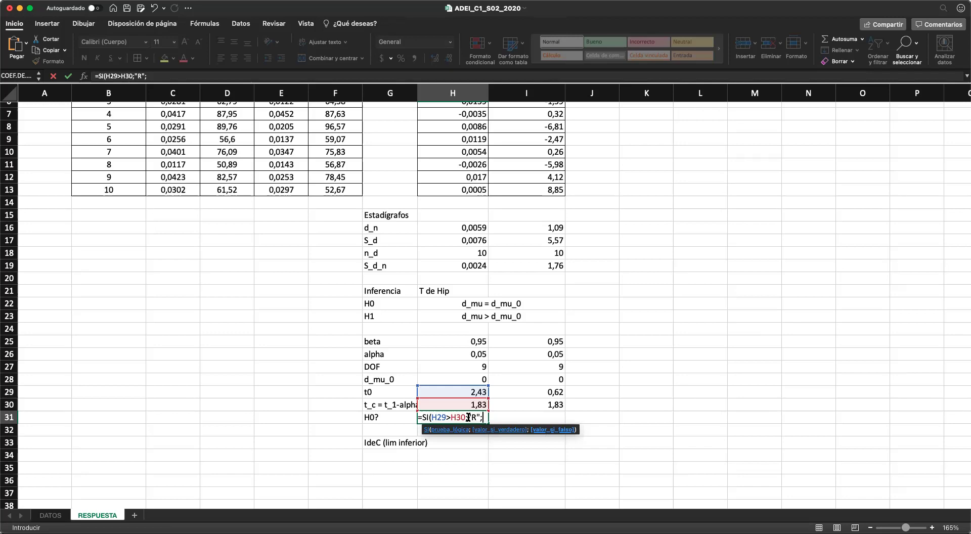
pyautogui.write('"NR"')
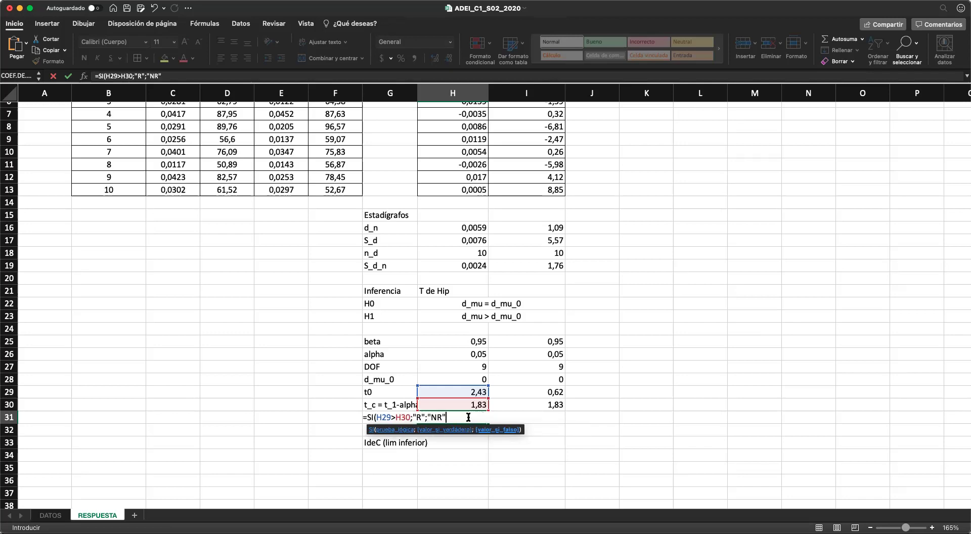
pyautogui.write(')')
pyautogui.press('Return')
# Copy the H0 decision formula to I31, giving NR for soap.
pyautogui.click(468, 418)
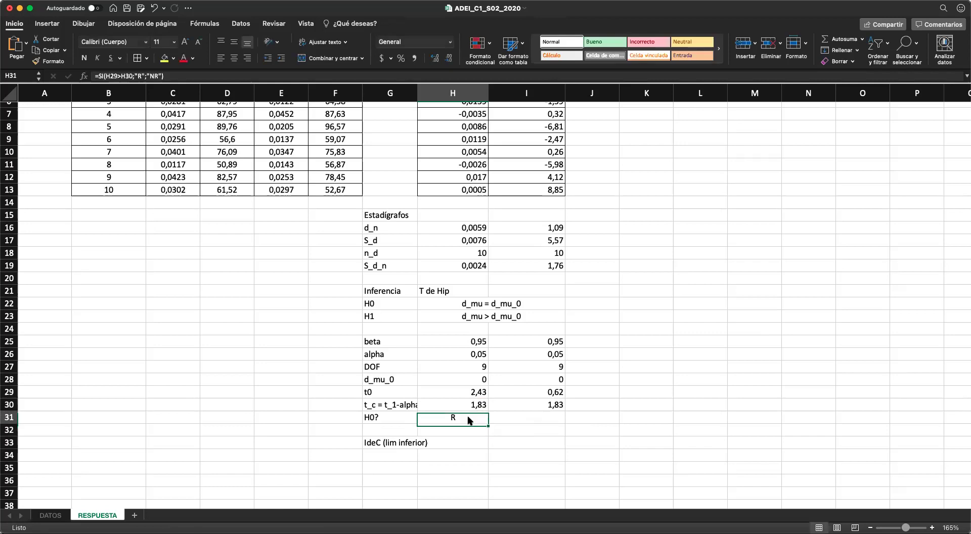
pyautogui.press('super+c')
pyautogui.press('Right')
pyautogui.press('super+v')
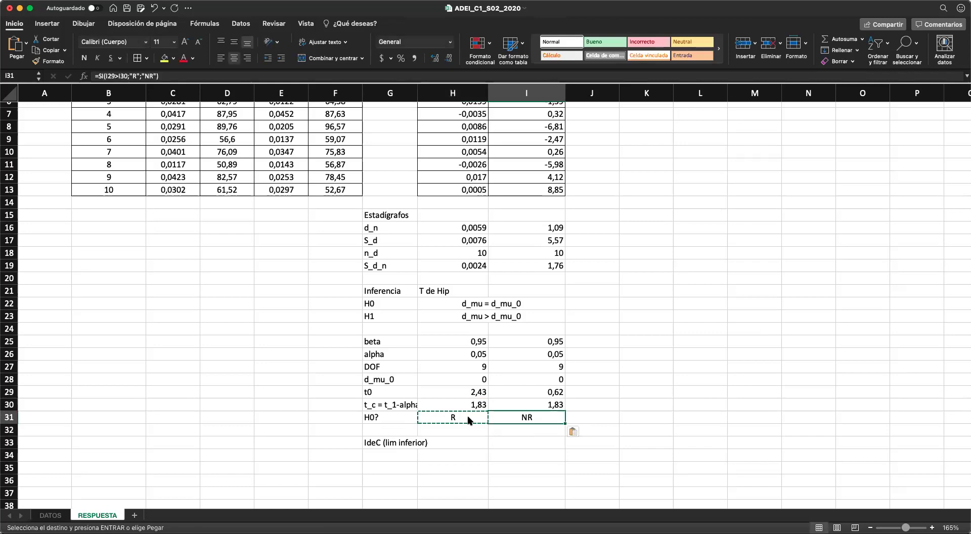
pyautogui.click(392, 417)
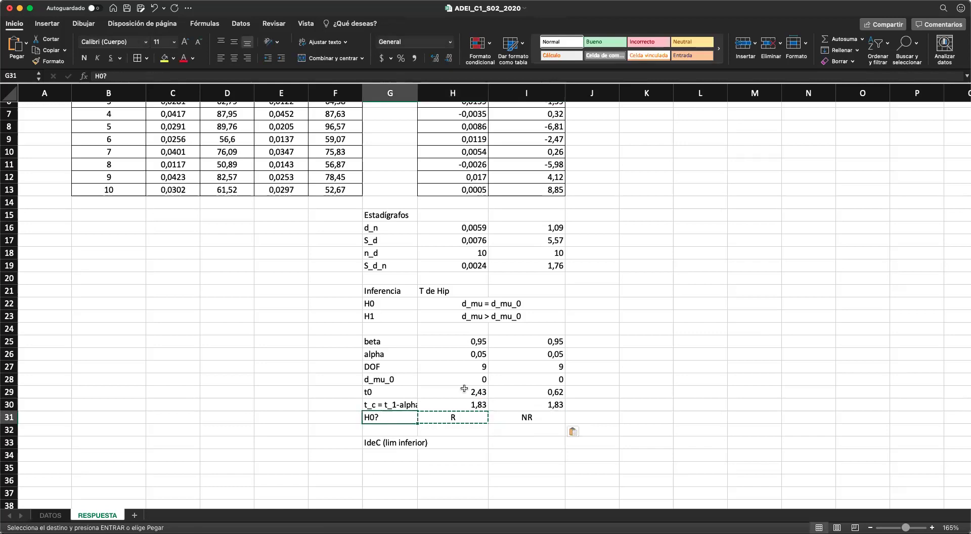
pyautogui.scroll(3, 472, 365)
pyautogui.scroll(-4, 464, 341)
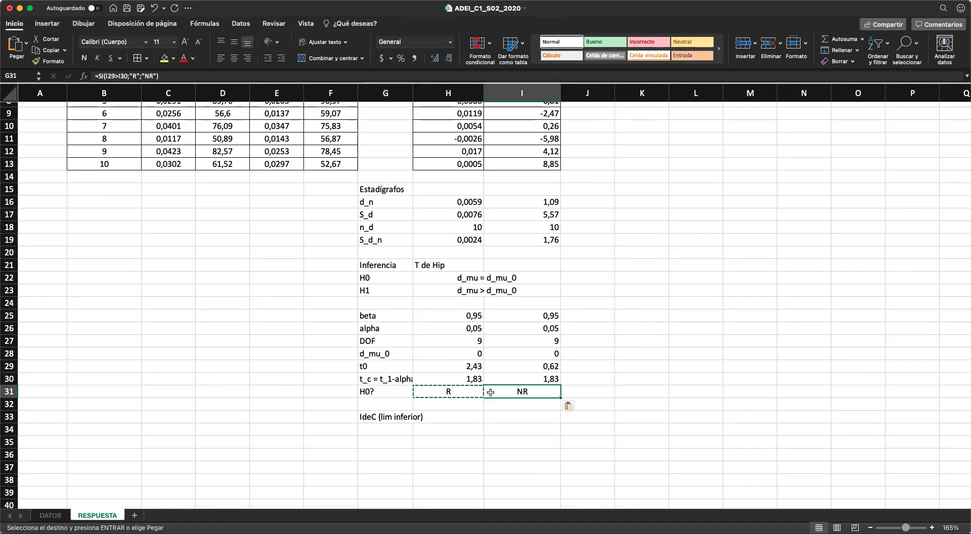
pyautogui.moveTo(535, 389); pyautogui.dragTo(449, 391)
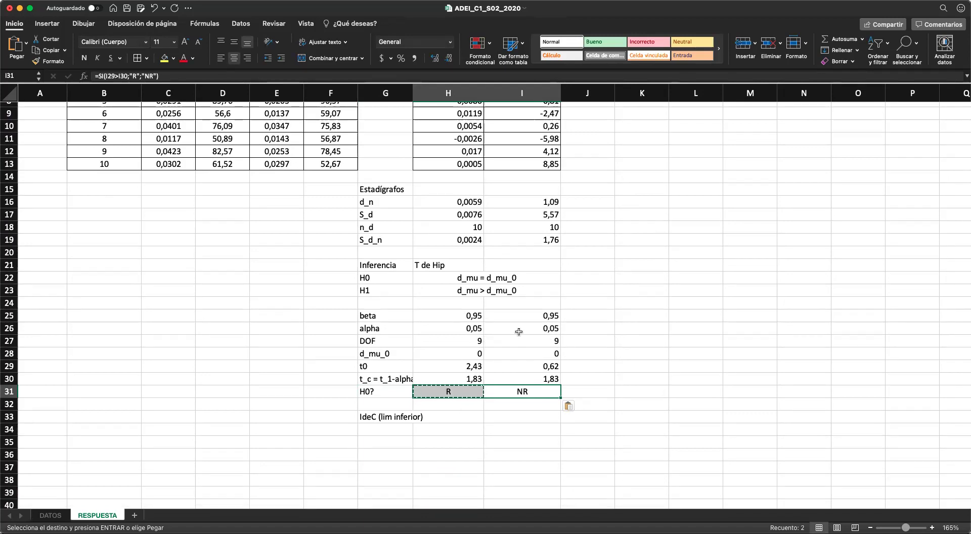
pyautogui.scroll(5, 519, 331)
pyautogui.scroll(-3, 534, 379)
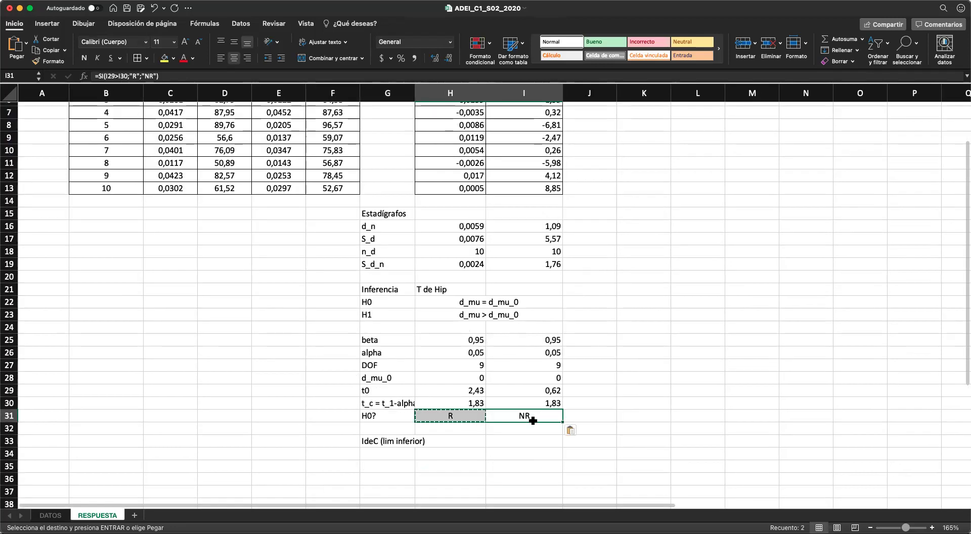
pyautogui.click(533, 420)
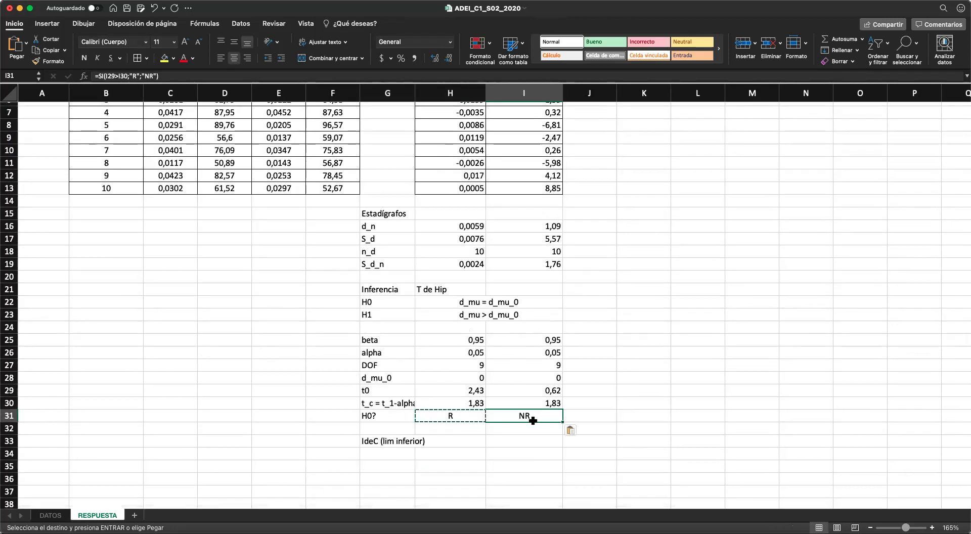
pyautogui.scroll(3, 532, 421)
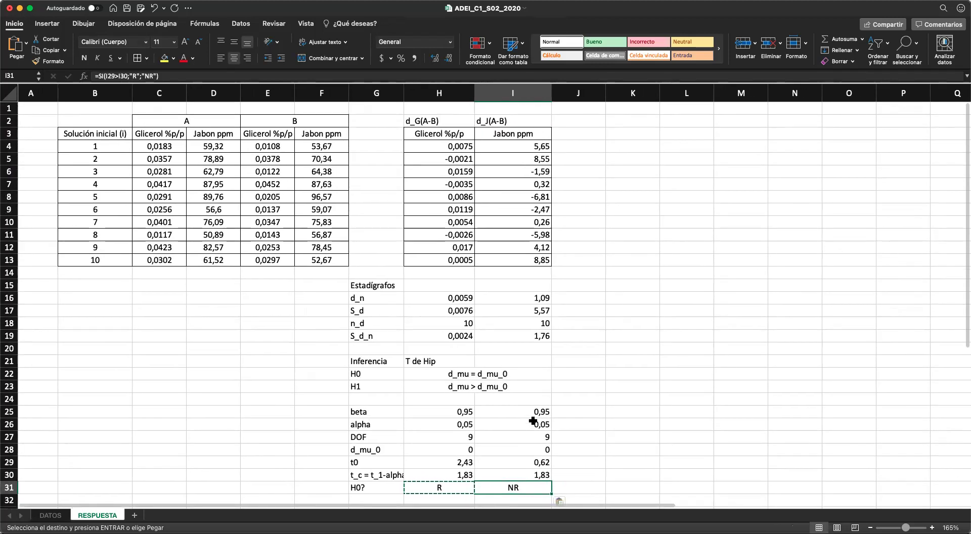
pyautogui.scroll(-1, 533, 420)
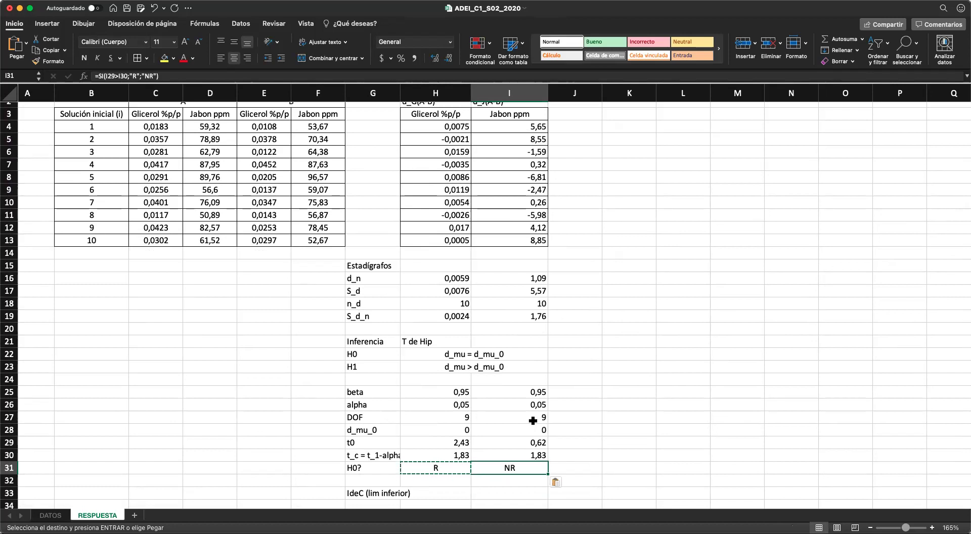
pyautogui.scroll(-3, 533, 421)
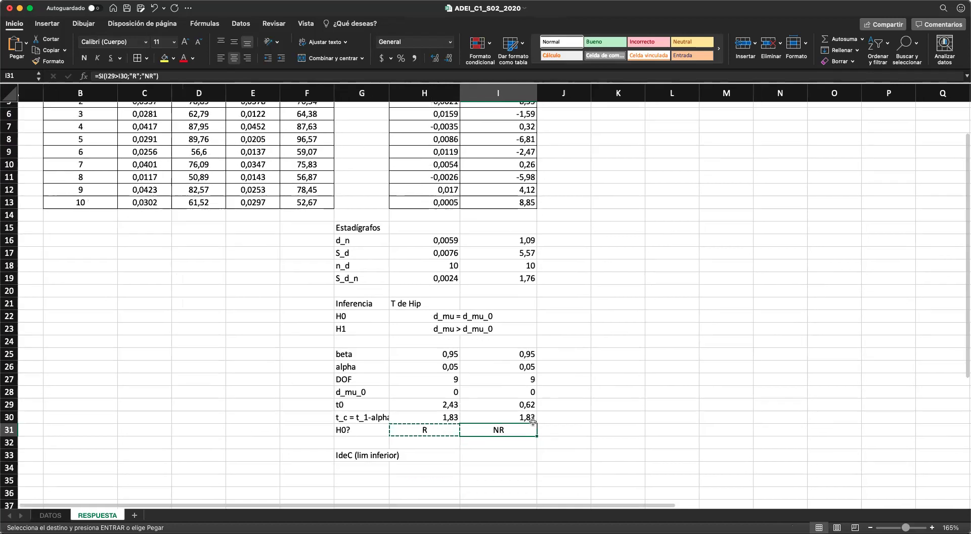
pyautogui.click(444, 430)
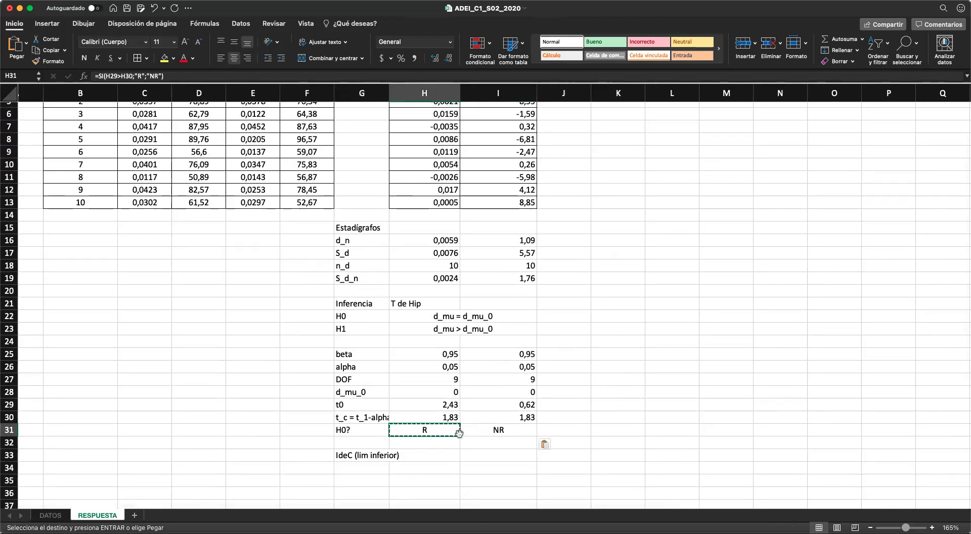
pyautogui.scroll(4, 406, 429)
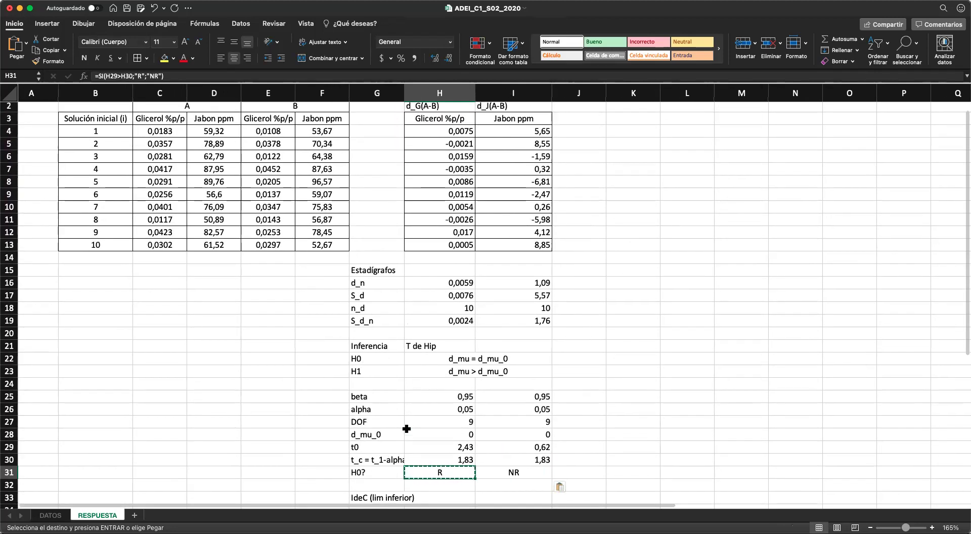
pyautogui.scroll(1, 405, 428)
pyautogui.click(433, 120)
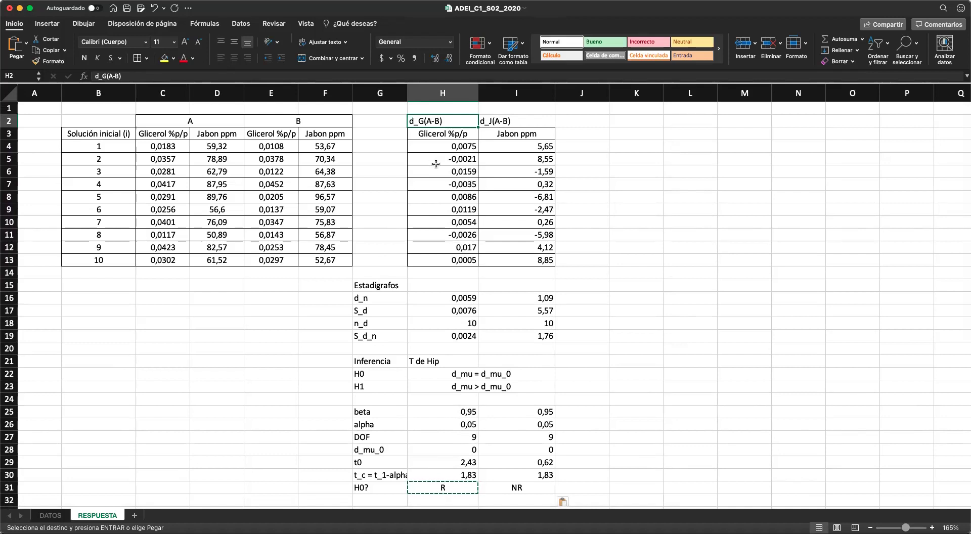
pyautogui.scroll(-3, 435, 157)
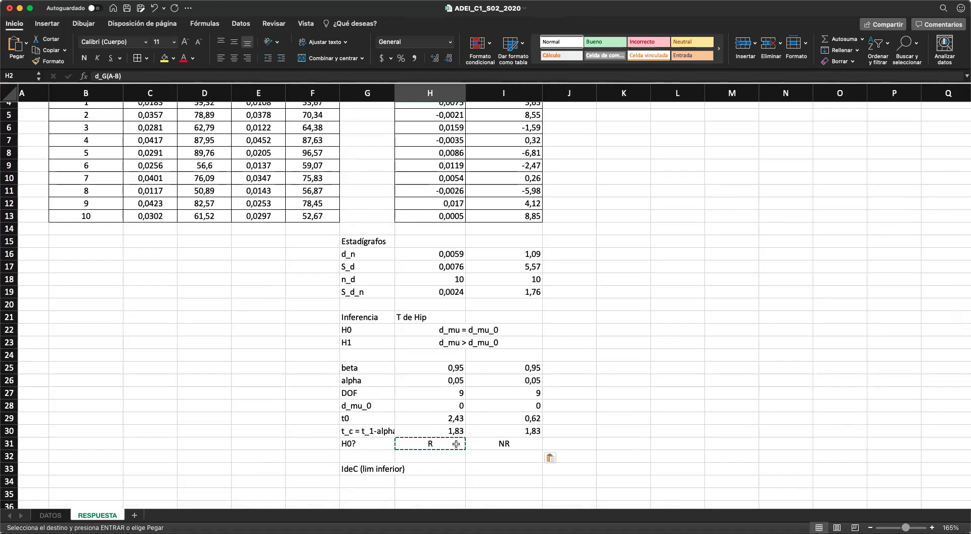
pyautogui.scroll(3, 455, 443)
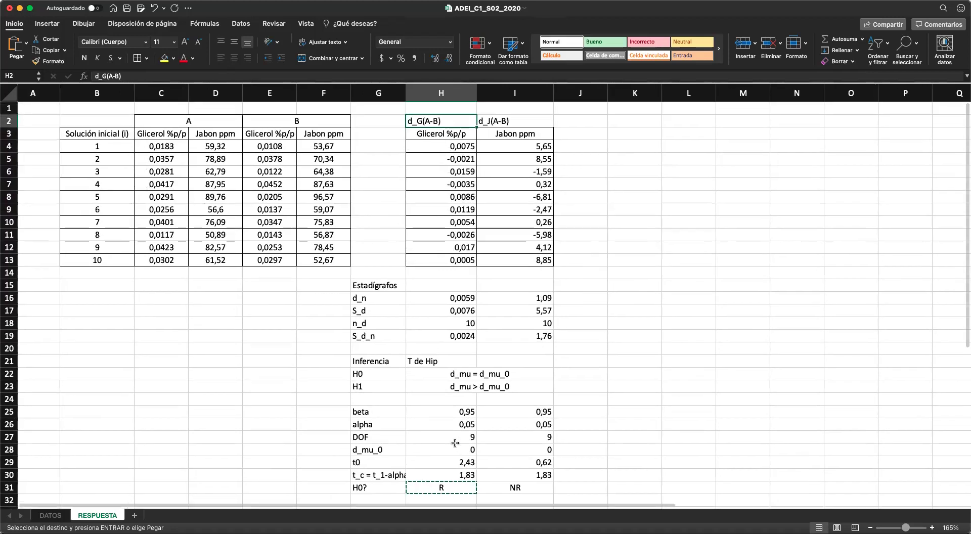
pyautogui.click(530, 125)
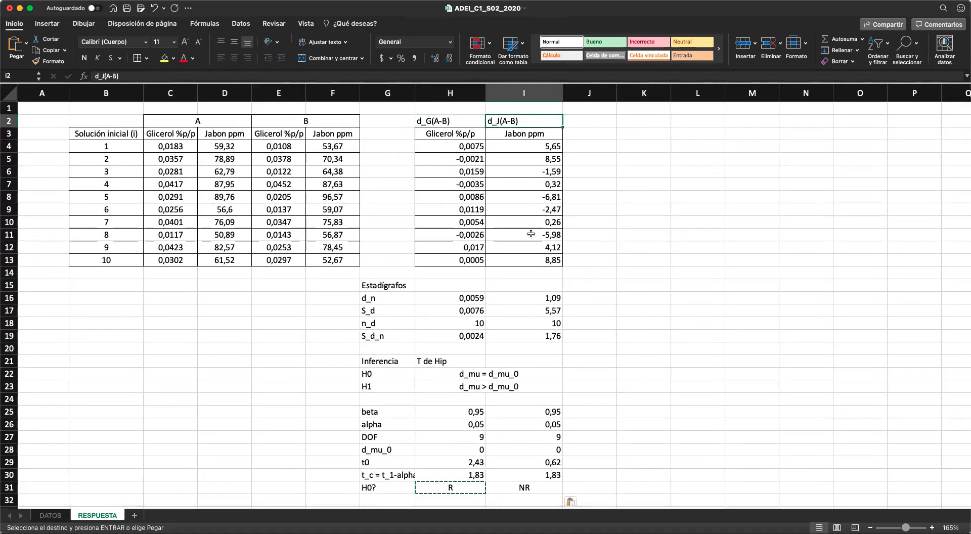
pyautogui.scroll(-3, 531, 312)
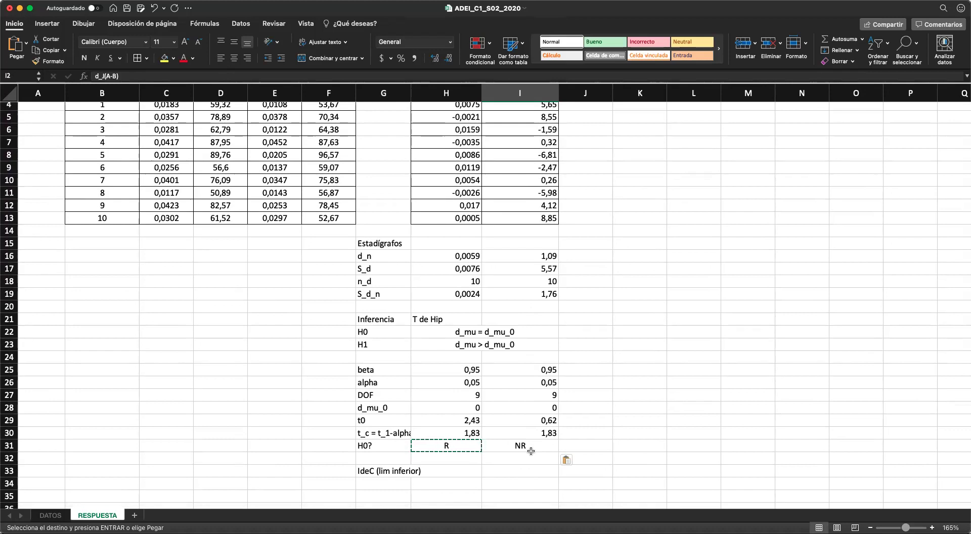
# Check the soap formulas in I19 and I16, and select H33 beside the IdeC (lim inferior) label.
pyautogui.click(545, 295)
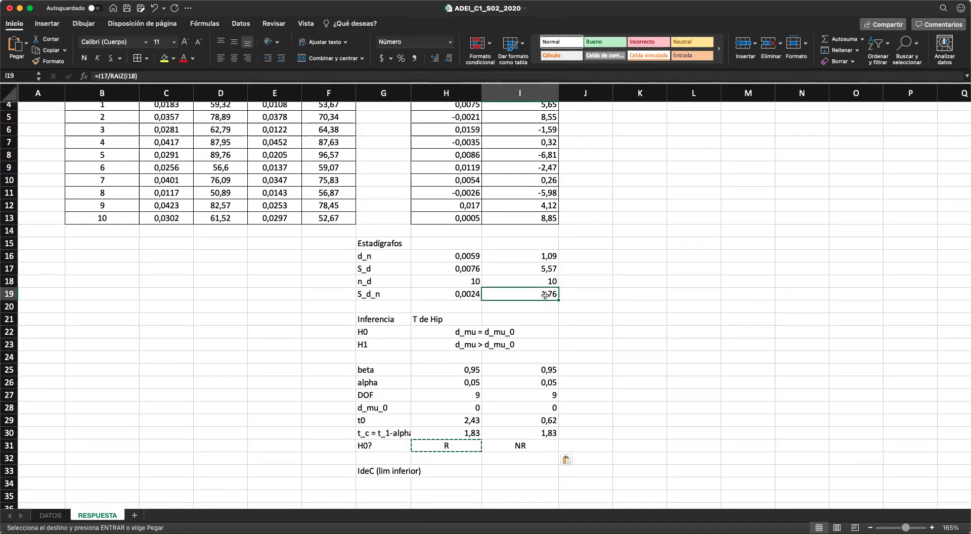
pyautogui.click(546, 258)
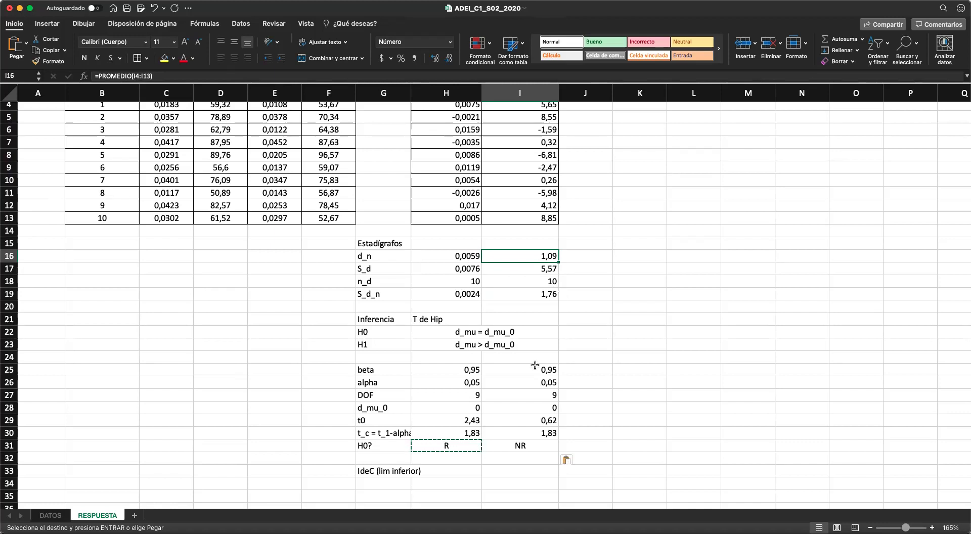
pyautogui.scroll(-3, 534, 366)
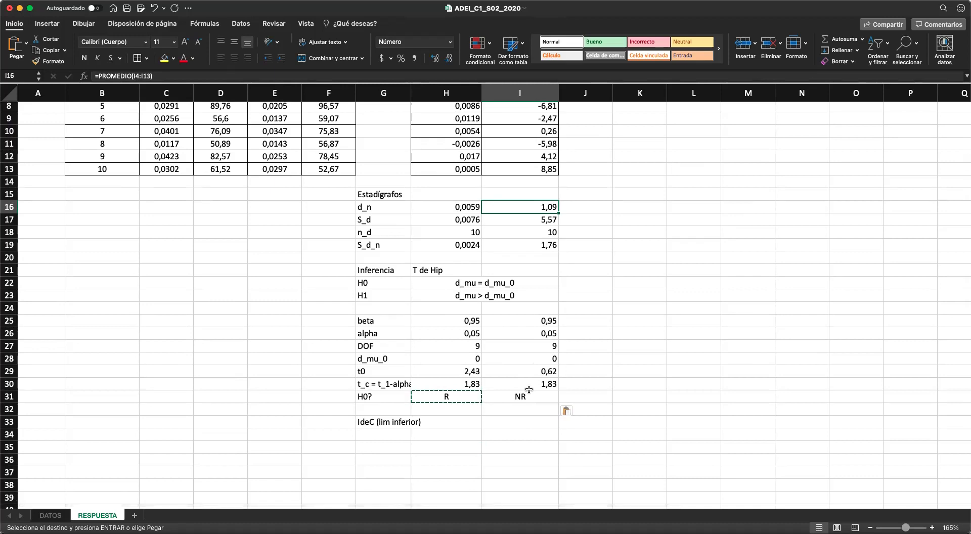
pyautogui.scroll(5, 530, 353)
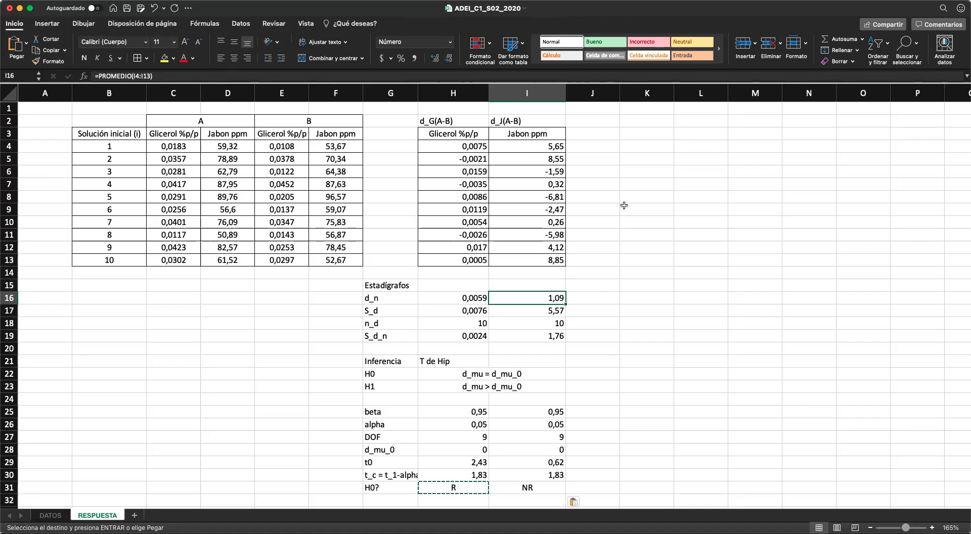
pyautogui.scroll(-2, 624, 205)
pyautogui.scroll(-1, 624, 204)
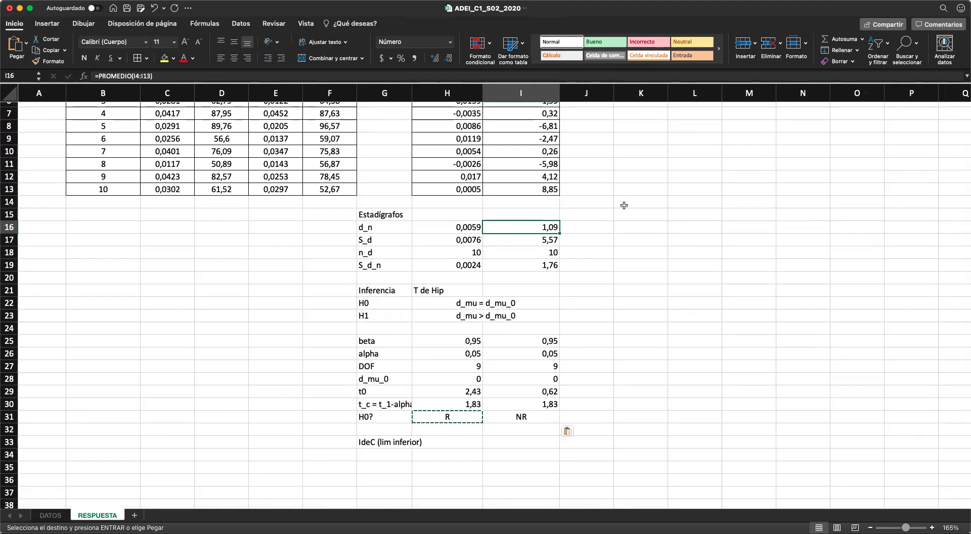
pyautogui.click(469, 443)
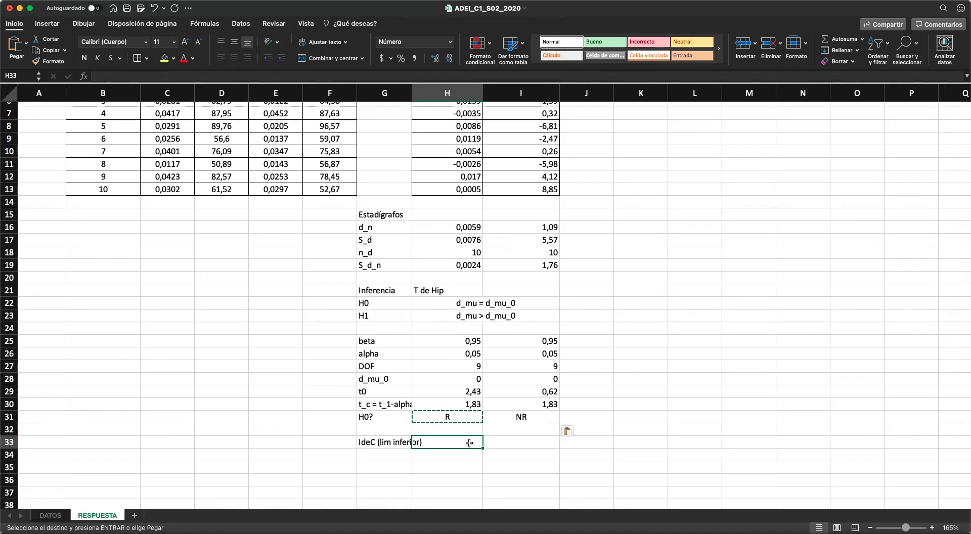
pyautogui.click(465, 289)
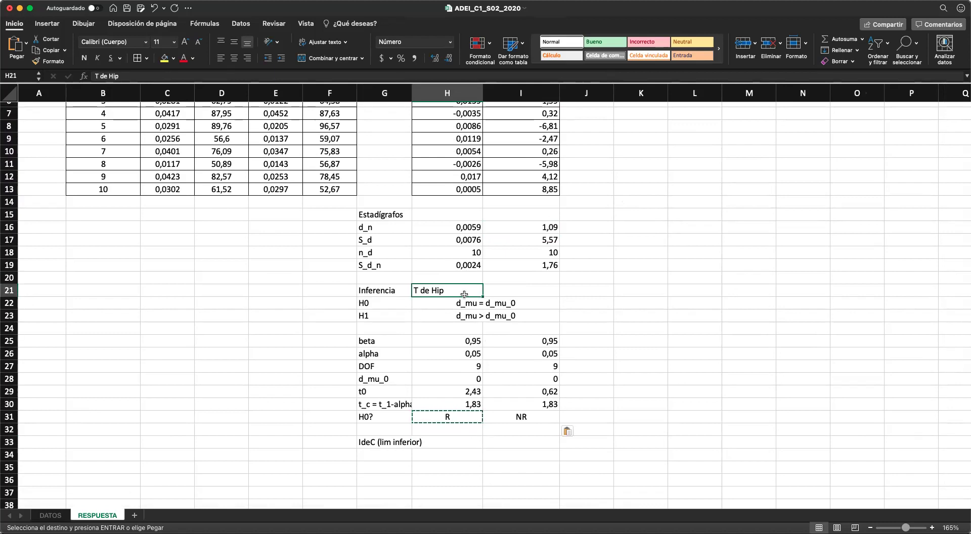
pyautogui.click(441, 442)
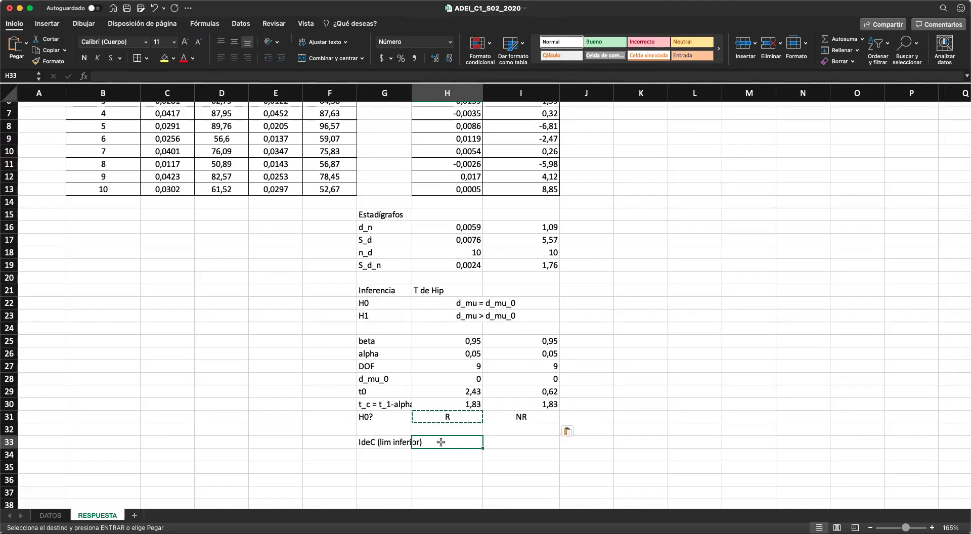
pyautogui.click(397, 442)
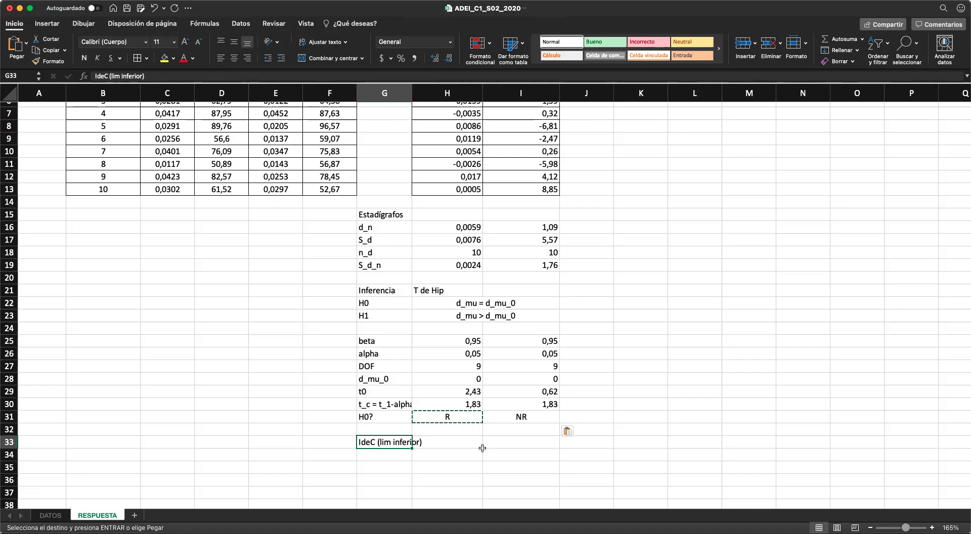
pyautogui.click(473, 440)
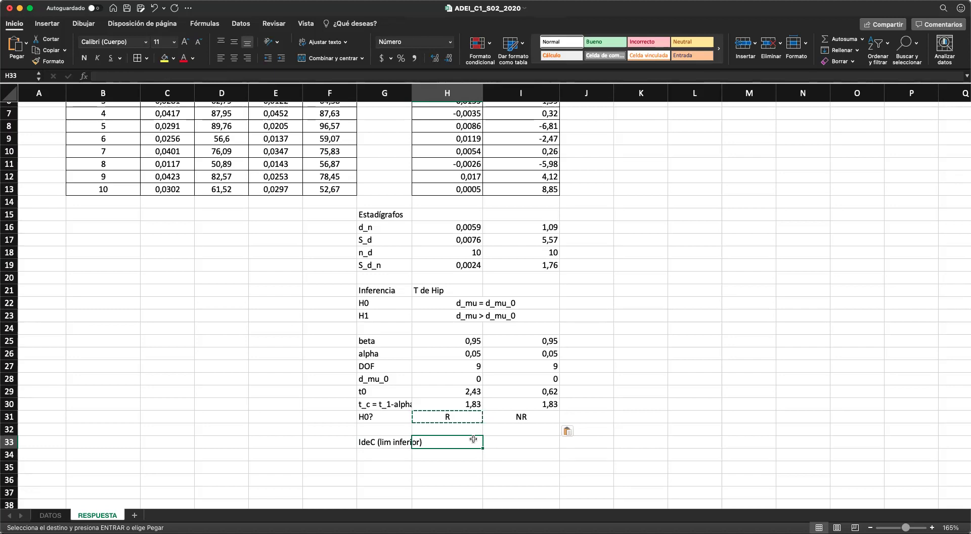
# Enter =H16-H30*H19 in H33 for the glycerol lower confidence limit.
pyautogui.write('=')
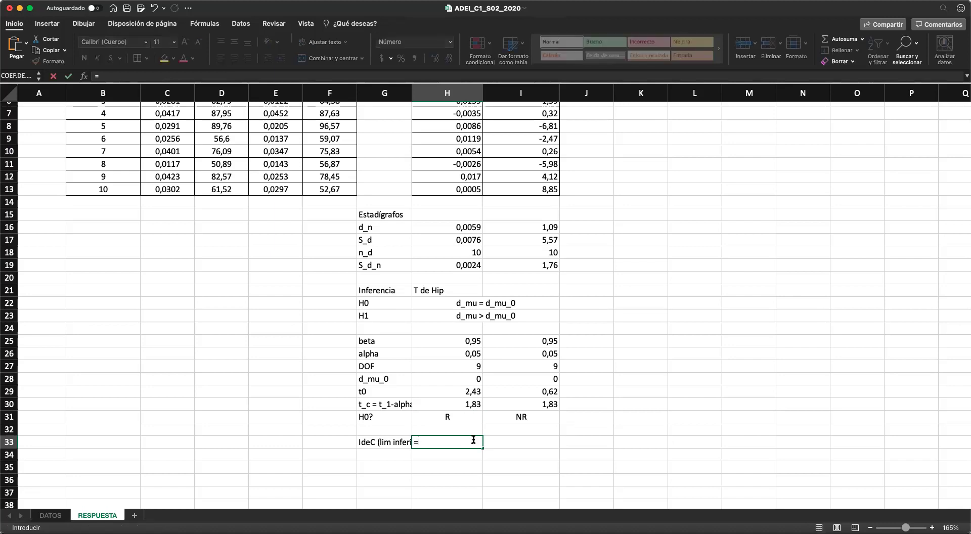
pyautogui.click(462, 229)
pyautogui.write('-')
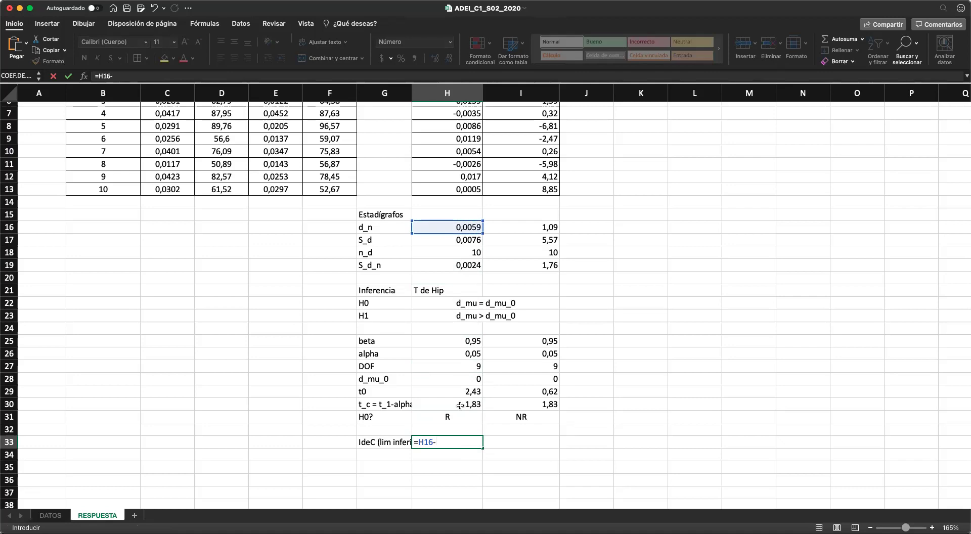
pyautogui.click(457, 408)
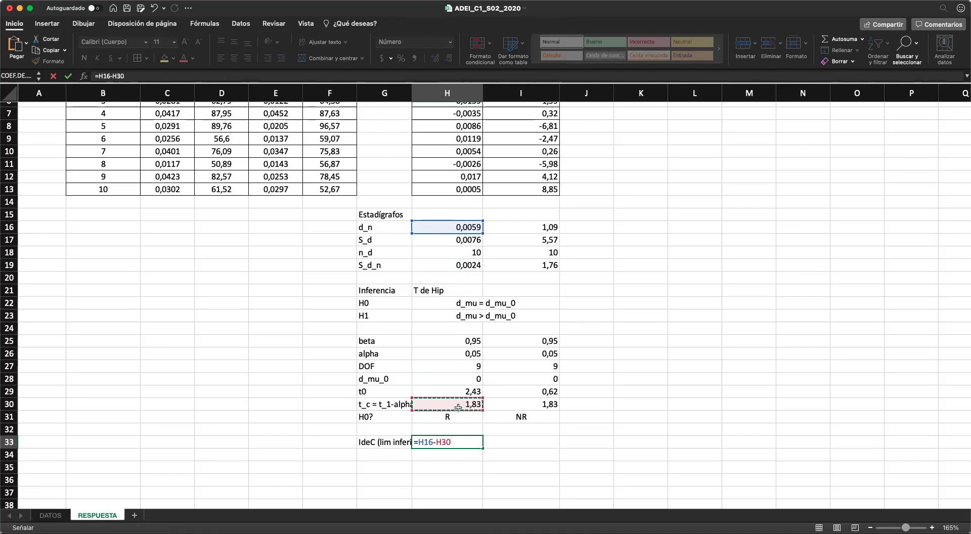
pyautogui.write('*')
pyautogui.click(462, 266)
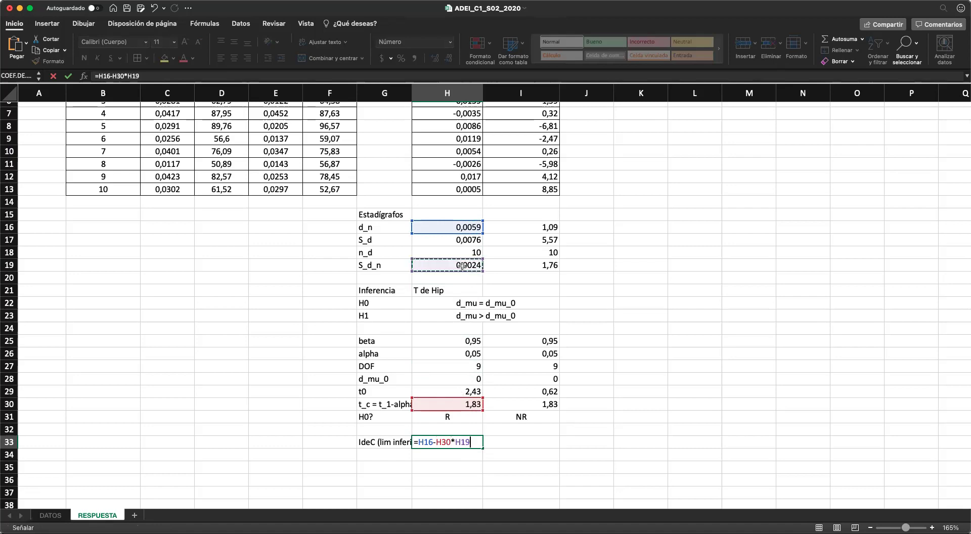
pyautogui.press('Return')
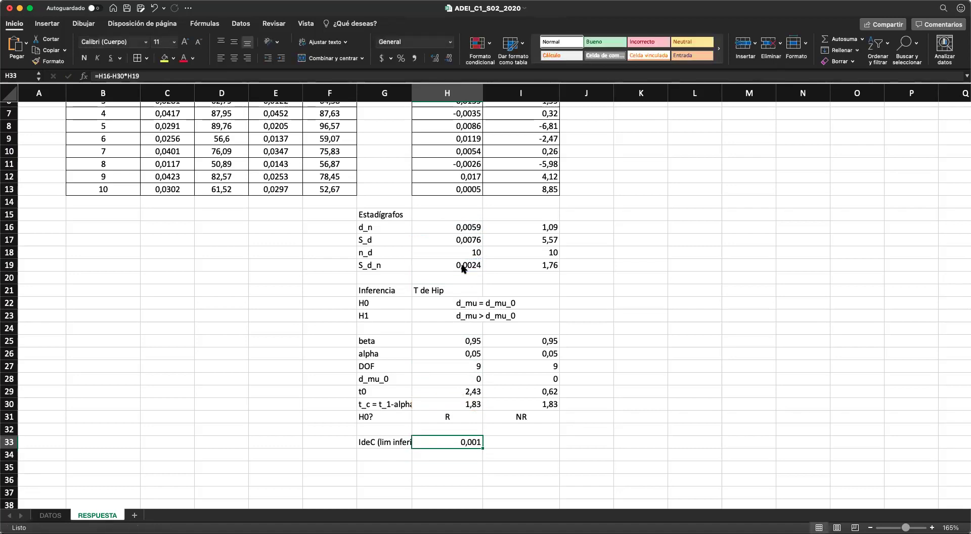
# Copy the lower-limit formula to I33 (-2,140) and show H33 as 0,0014 with one more decimal.
pyautogui.press('super+c')
pyautogui.press('Right')
pyautogui.press('super+v')
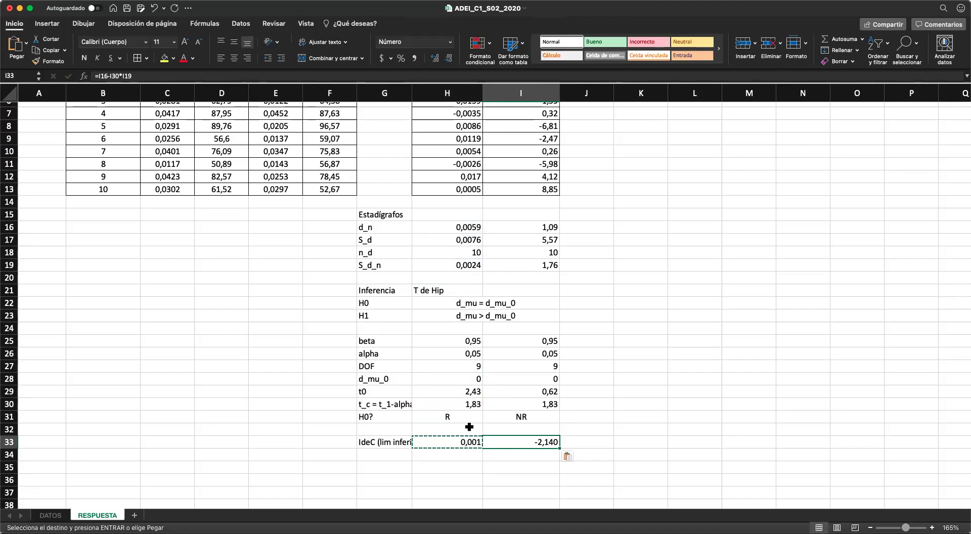
pyautogui.click(462, 444)
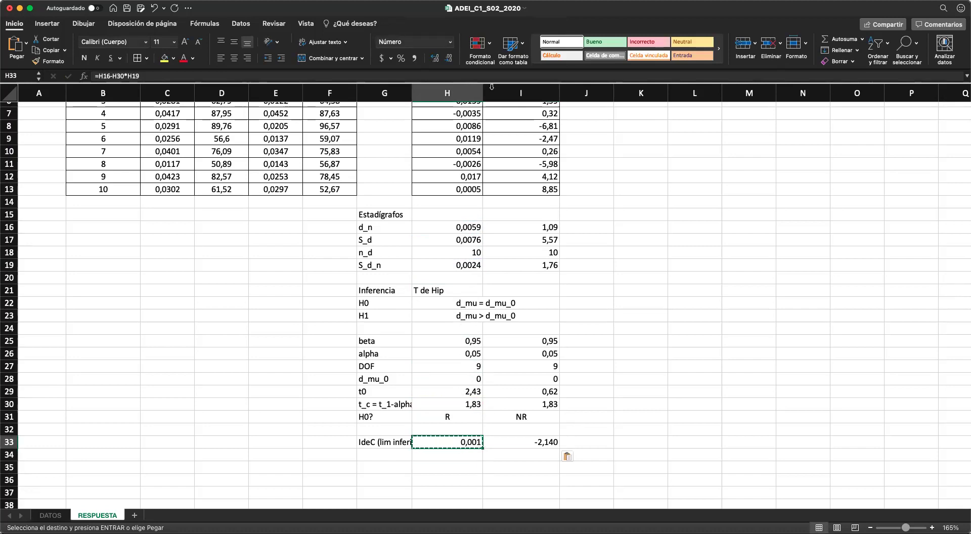
pyautogui.click(434, 59)
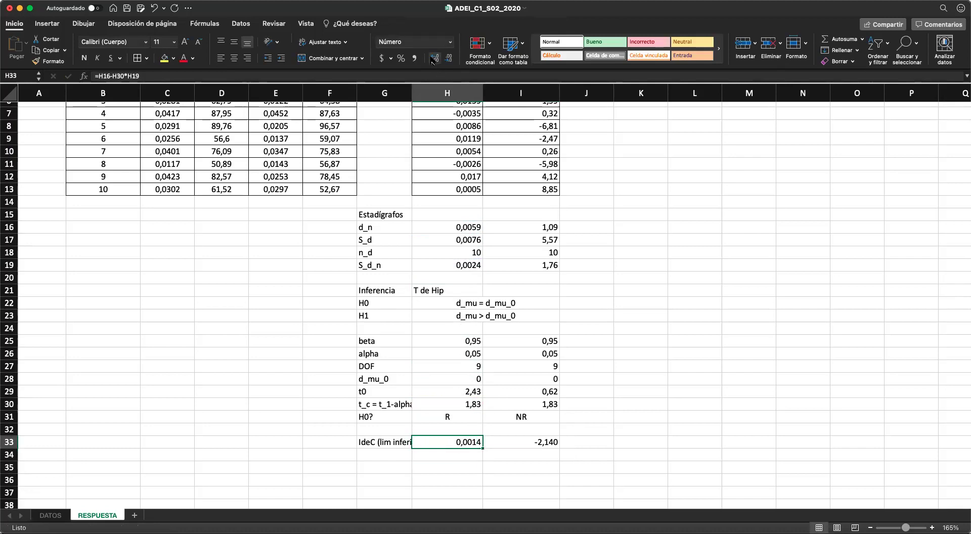
pyautogui.scroll(-2, 501, 400)
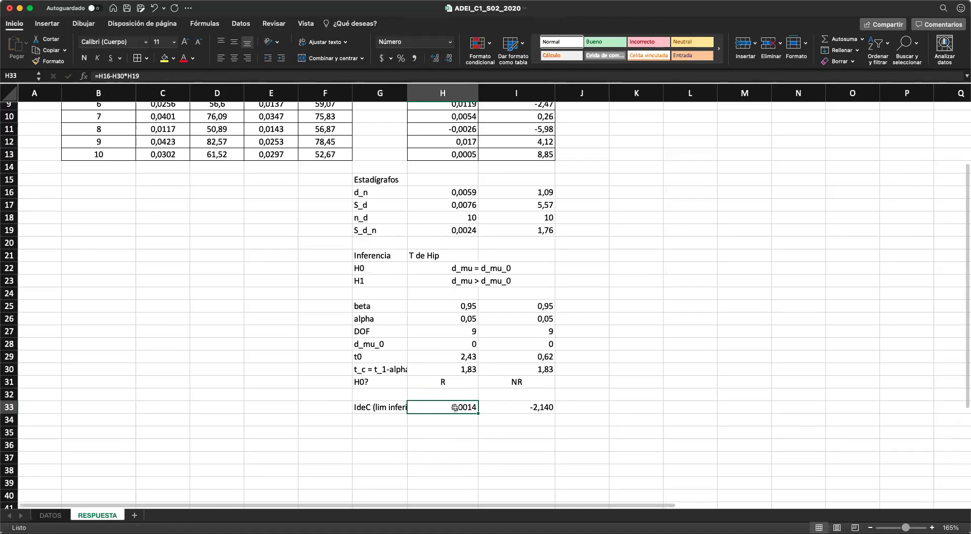
pyautogui.scroll(3, 463, 349)
pyautogui.scroll(-1, 463, 344)
pyautogui.scroll(-2, 463, 344)
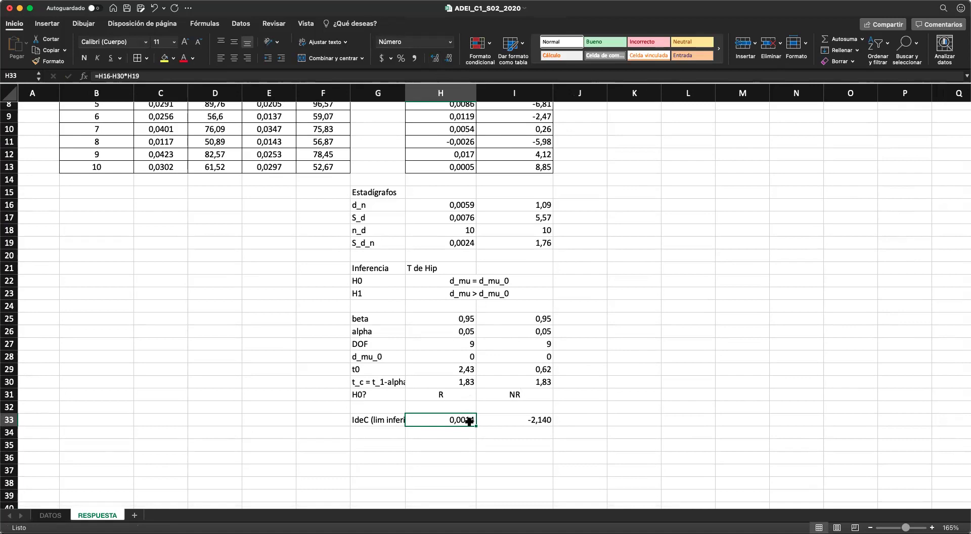
pyautogui.click(519, 425)
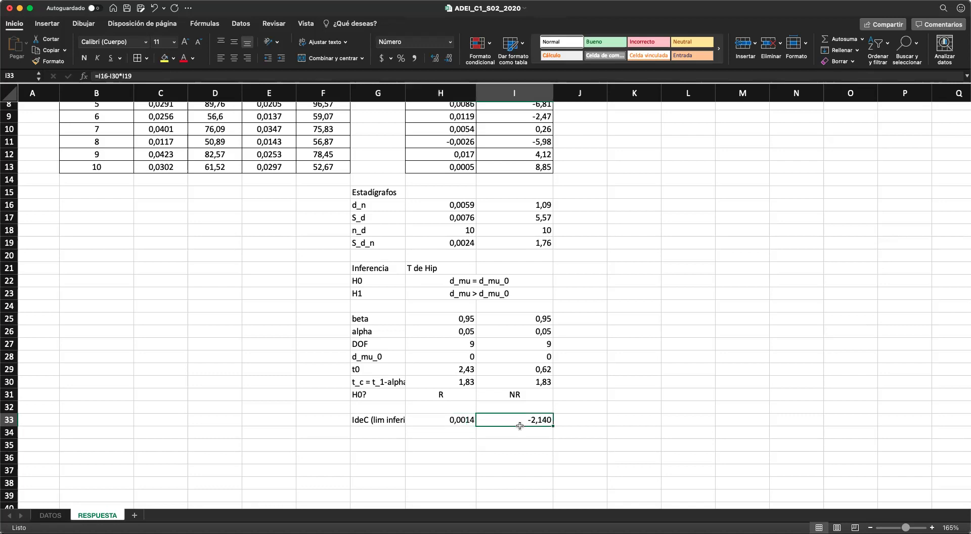
pyautogui.scroll(2, 519, 425)
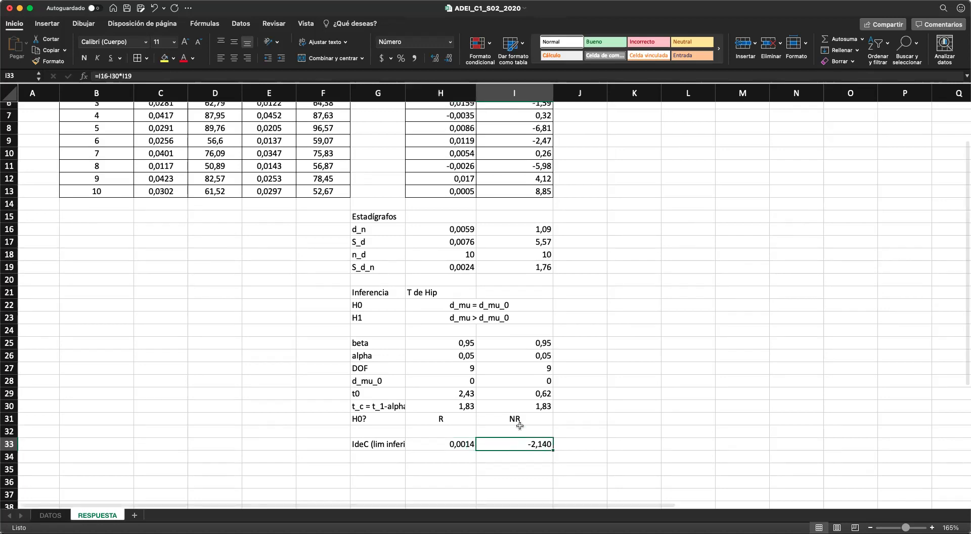
pyautogui.scroll(5, 519, 426)
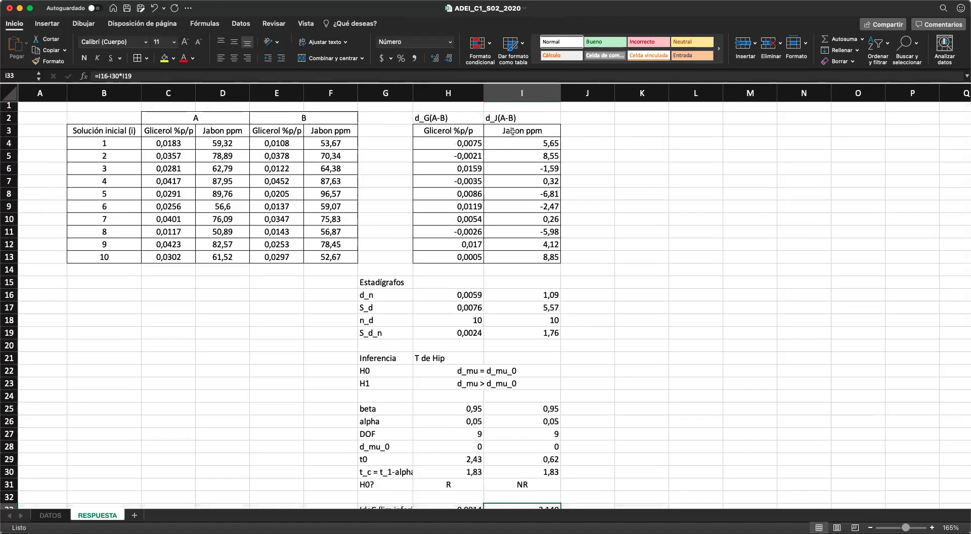
pyautogui.scroll(-3, 522, 301)
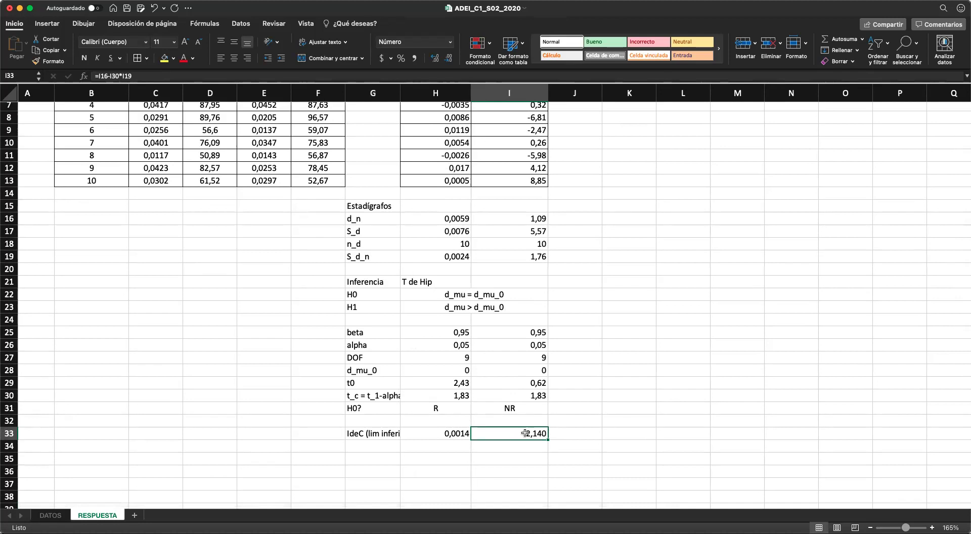
pyautogui.scroll(3, 524, 432)
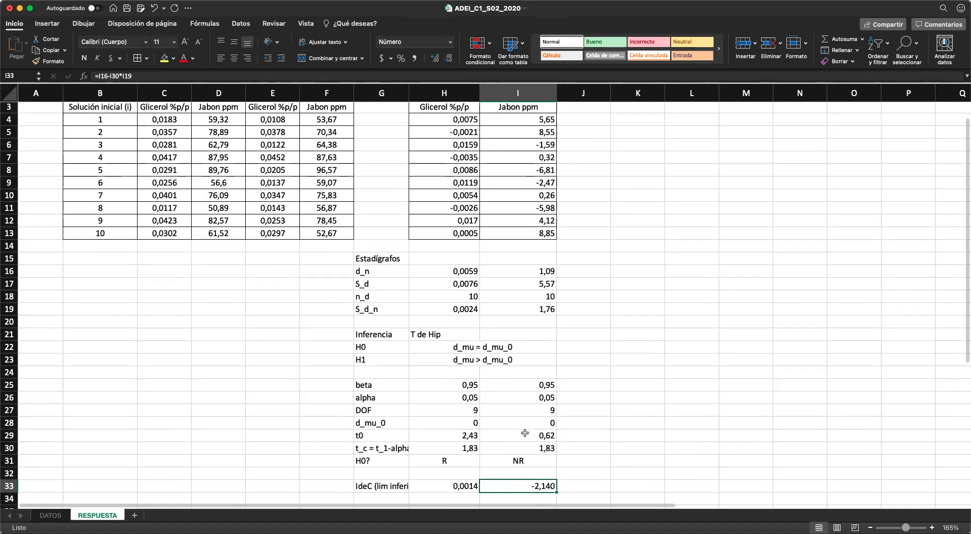
pyautogui.scroll(-3, 525, 432)
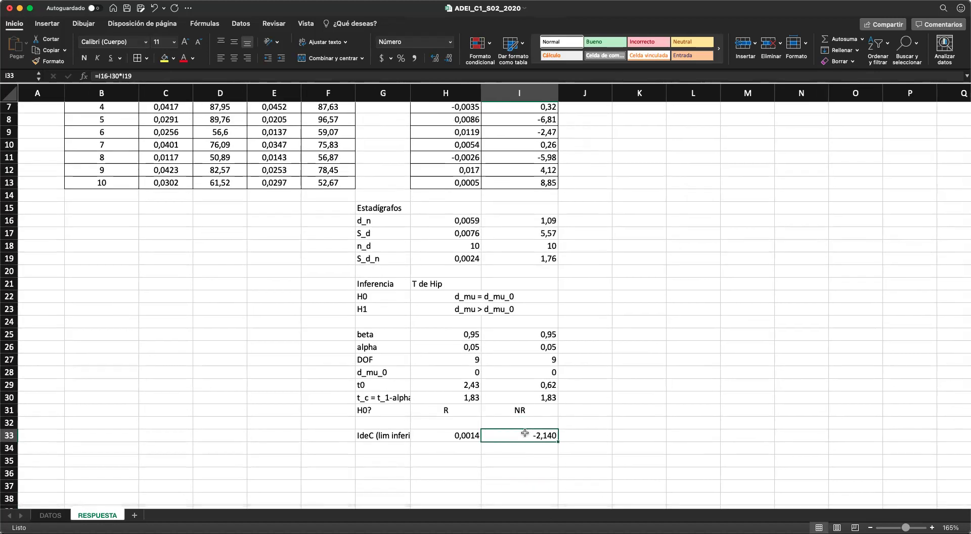